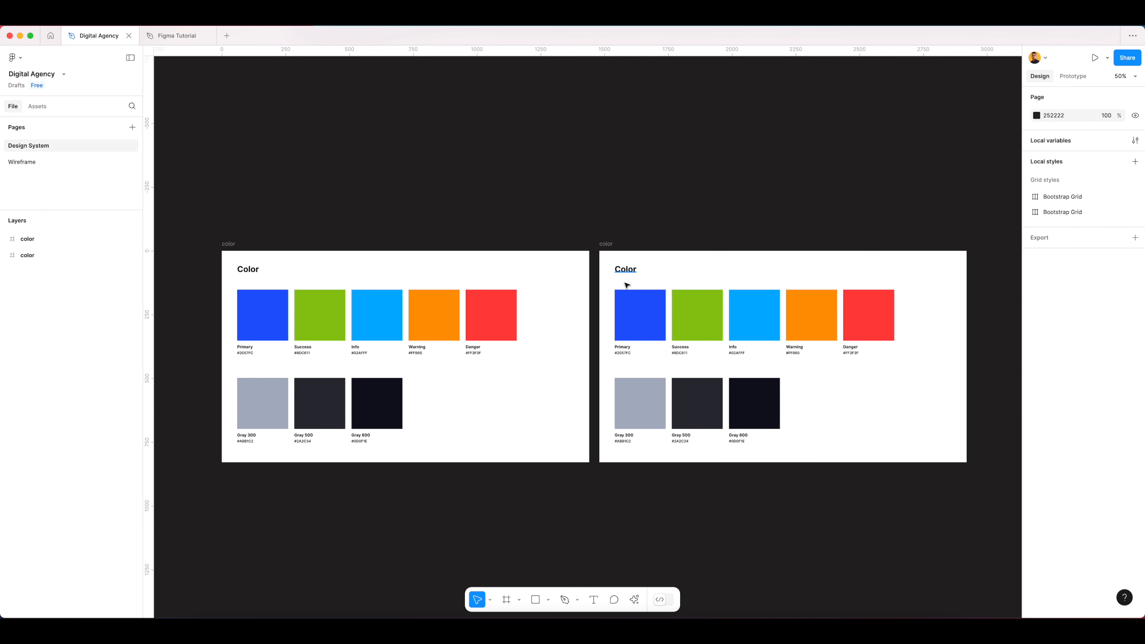
Delete all swatches and their labels from the second color frame and change its heading to "Typography"
{"action": "left_click_drag", "start_coordinate": [917, 319], "coordinate": [621, 450]}
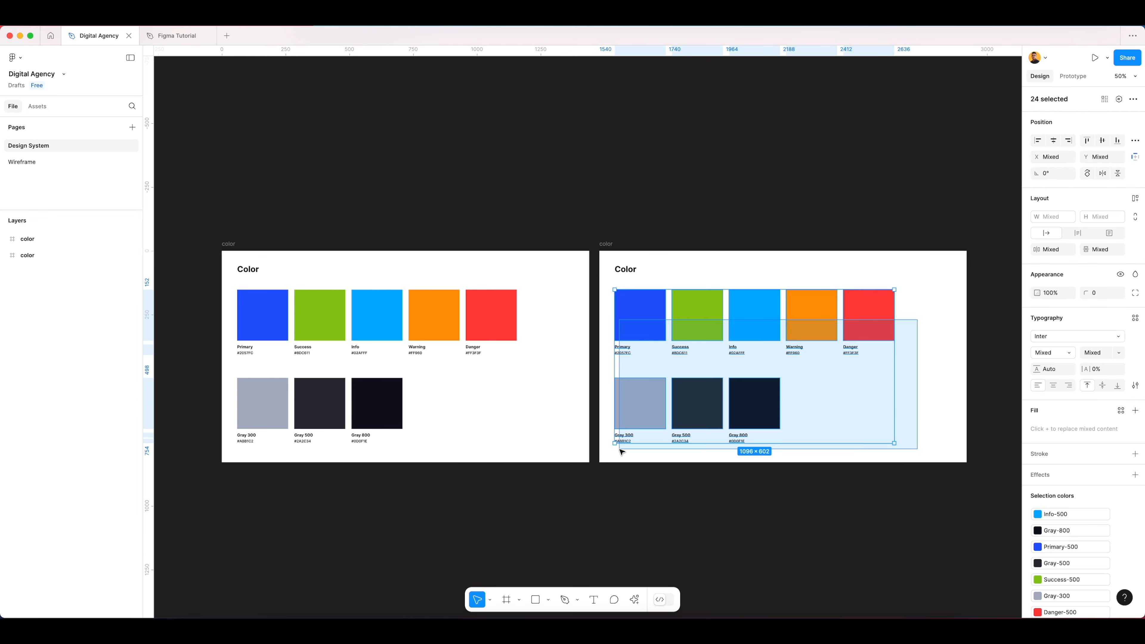
{"action": "key", "text": "Delete"}
{"action": "left_click", "coordinate": [631, 271]}
{"action": "double_click", "coordinate": [631, 271]}
{"action": "type", "text": "Typ"}
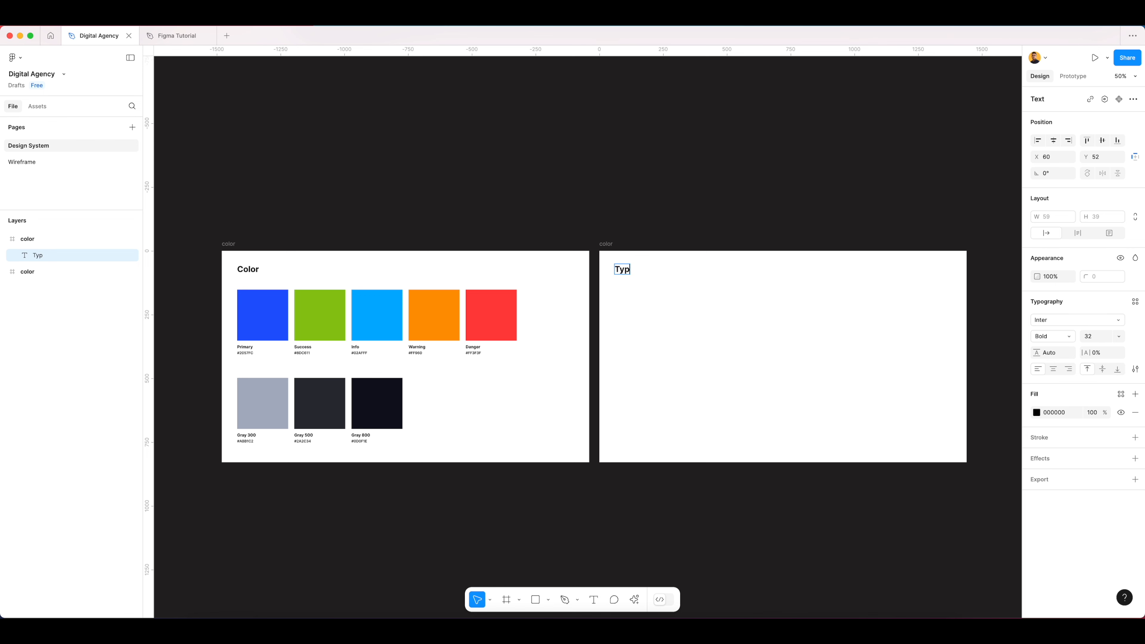
{"action": "type", "text": "ography"}
{"action": "left_click", "coordinate": [735, 303]}
{"action": "left_click", "coordinate": [785, 322]}
Switch to Google Chrome and view the Typescale site's type scale
{"action": "scroll", "coordinate": [785, 322], "scroll_direction": "up", "scroll_amount": 4}
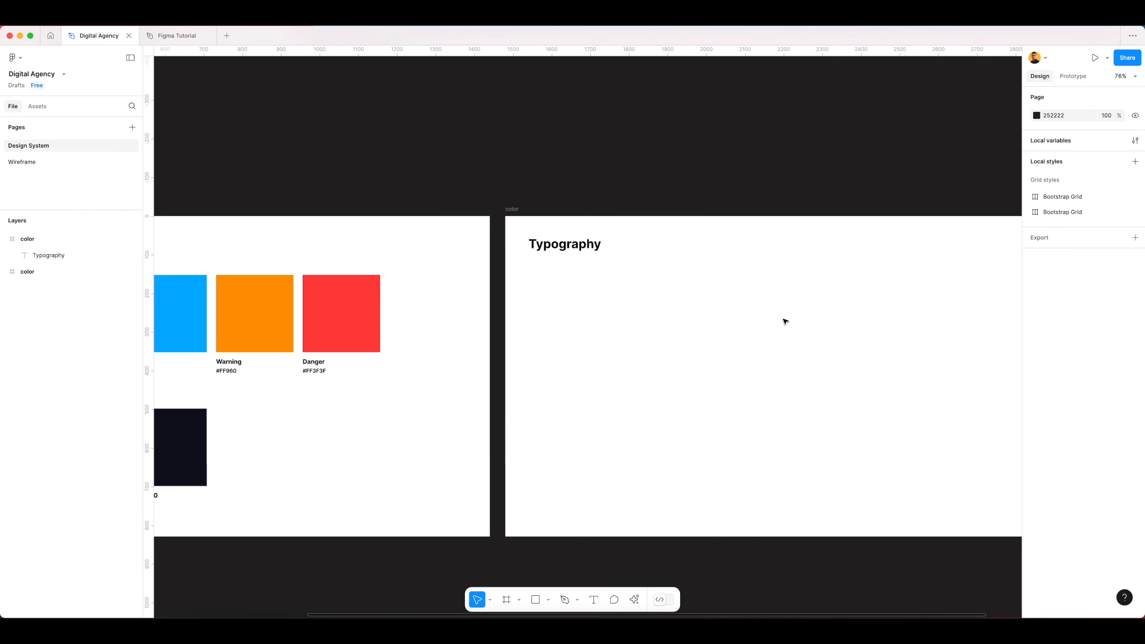
{"action": "left_click_drag", "start_coordinate": [797, 295], "coordinate": [719, 290]}
{"action": "scroll", "coordinate": [743, 291], "scroll_direction": "right", "scroll_amount": 3}
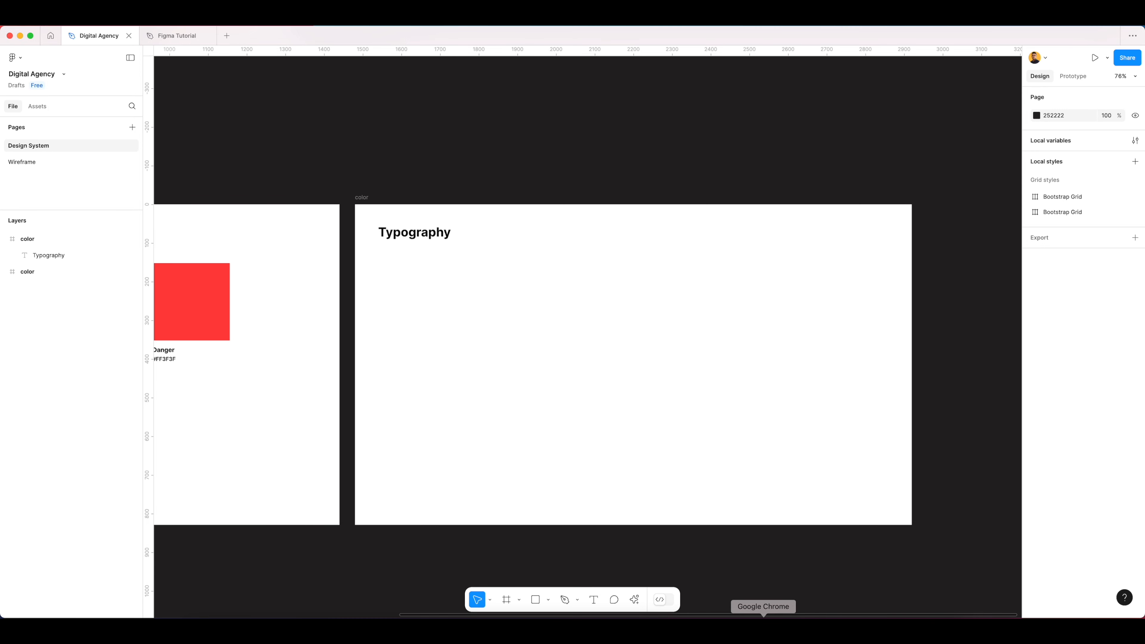
{"action": "left_click", "coordinate": [763, 625]}
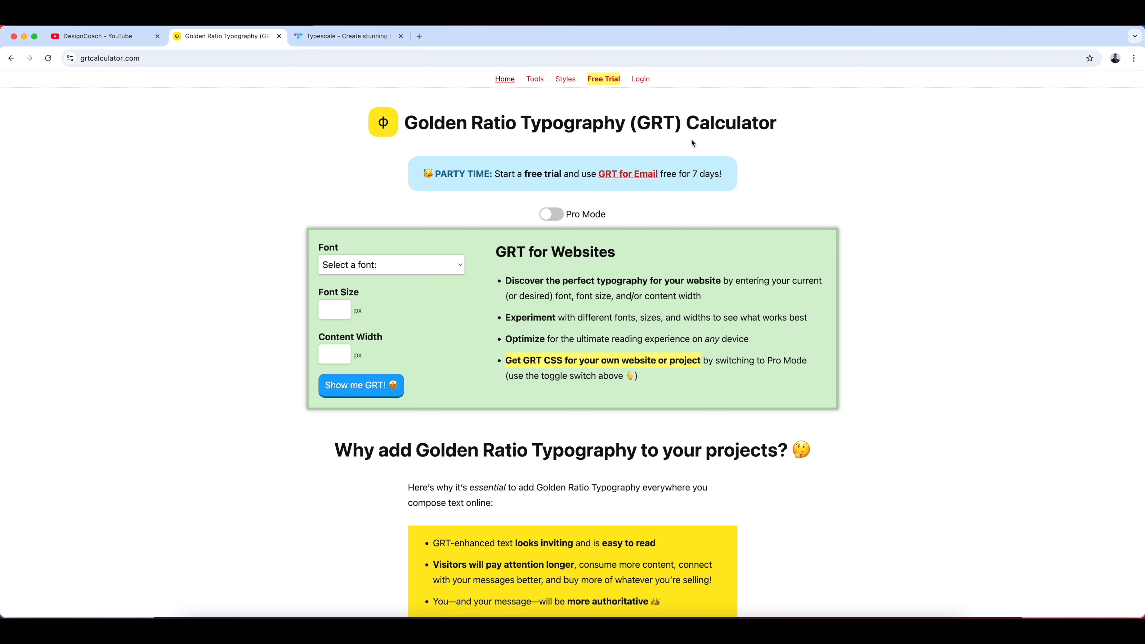
{"action": "left_click", "coordinate": [331, 36]}
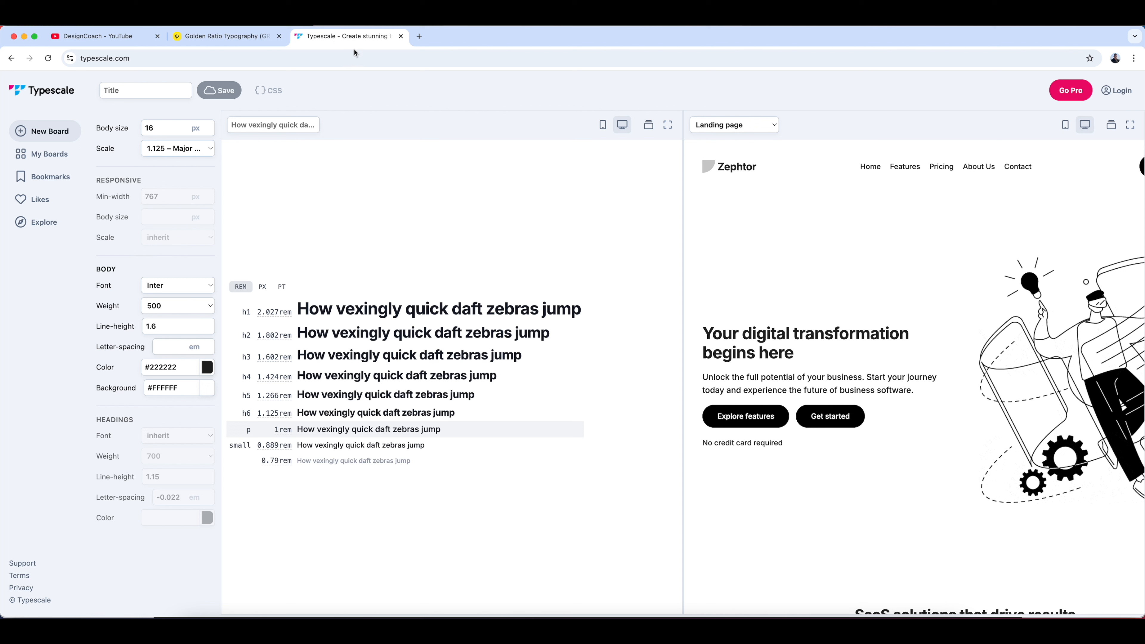
Calculate golden ratio typography on the GRT Calculator site with font size 16 px and content width 1140 px
{"action": "left_click", "coordinate": [236, 38]}
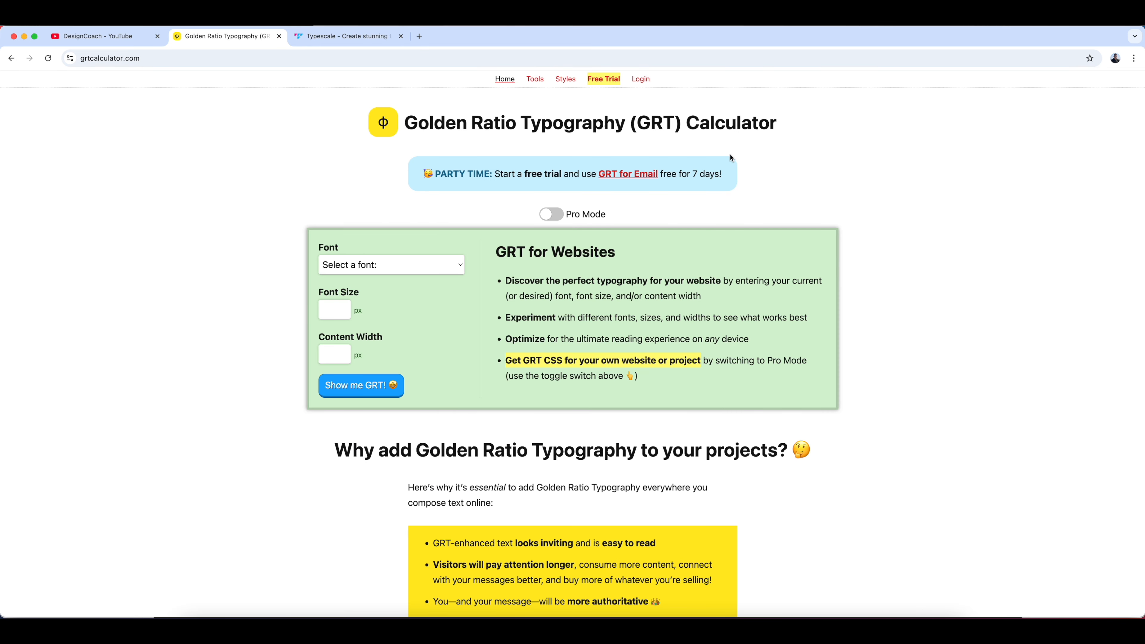
{"action": "left_click", "coordinate": [336, 310]}
{"action": "type", "text": "16"}
{"action": "left_click", "coordinate": [335, 351]}
{"action": "type", "text": "1140"}
{"action": "left_click", "coordinate": [375, 376]}
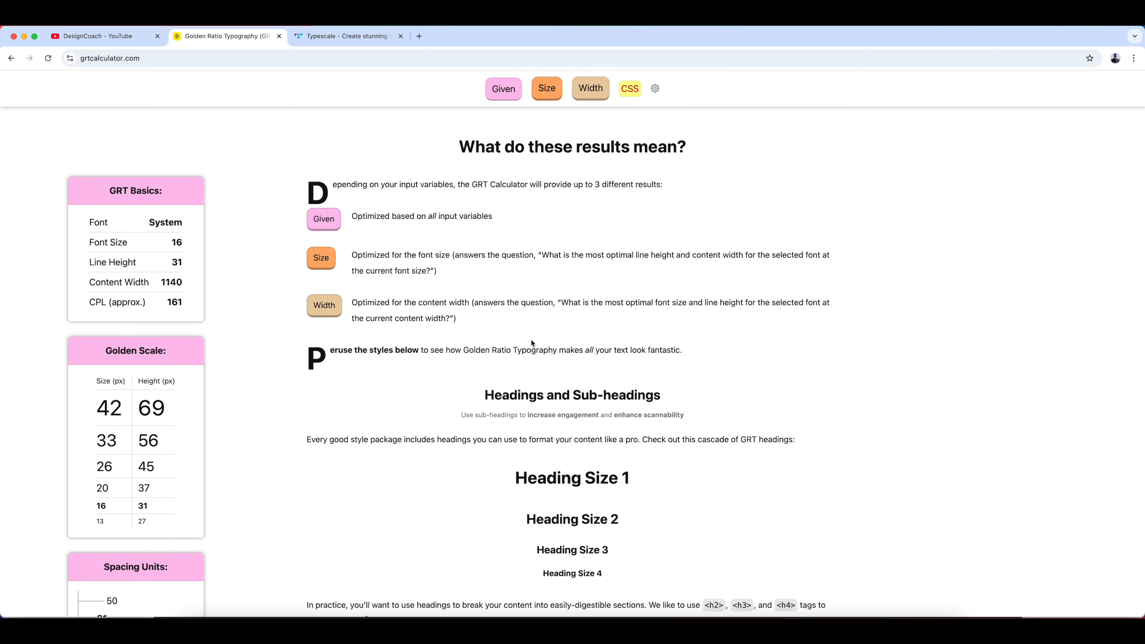
Examine the calculator results, including the sample headings from Heading Size 1 to Heading Size 4
{"action": "scroll", "coordinate": [531, 342], "scroll_direction": "up", "scroll_amount": 7}
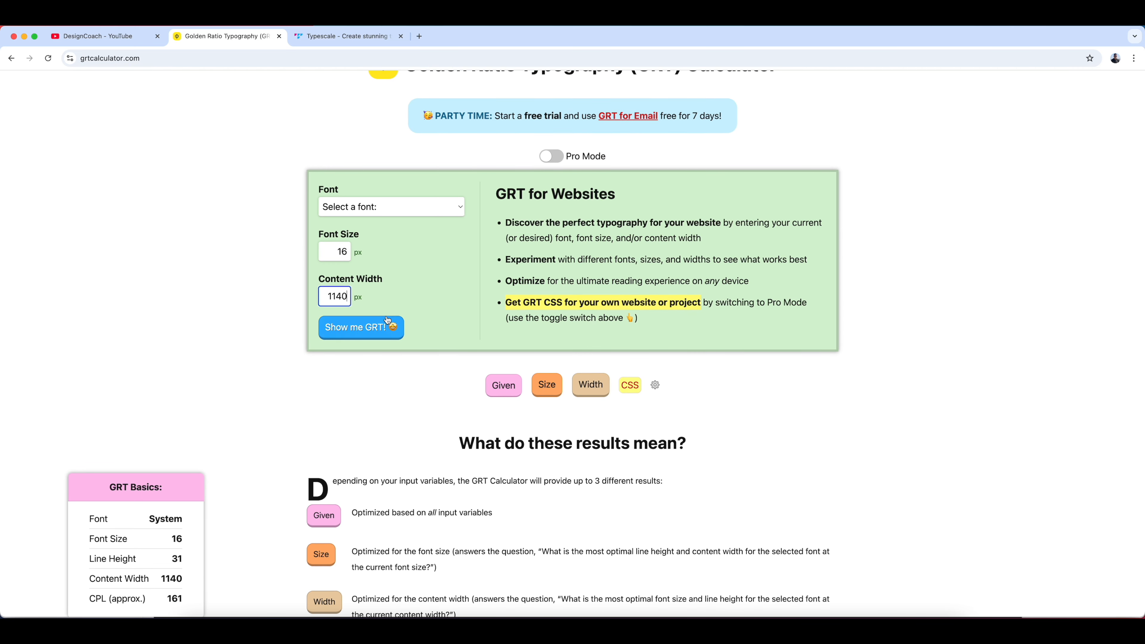
{"action": "scroll", "coordinate": [412, 315], "scroll_direction": "down", "scroll_amount": 5}
{"action": "scroll", "coordinate": [411, 315], "scroll_direction": "down", "scroll_amount": 1}
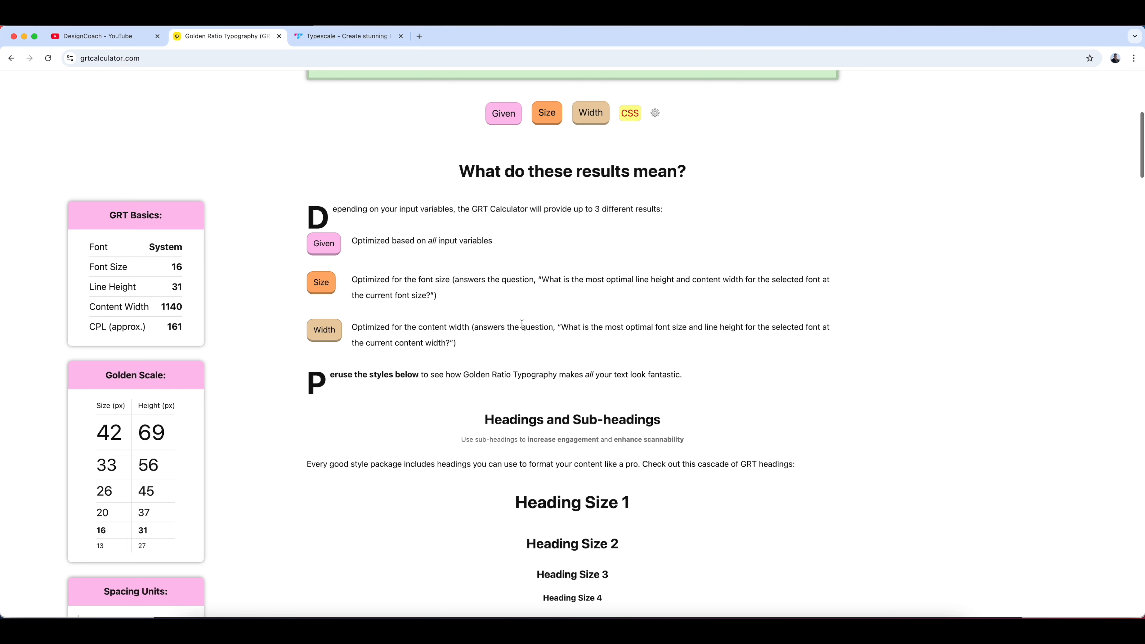
{"action": "scroll", "coordinate": [243, 363], "scroll_direction": "down", "scroll_amount": 3}
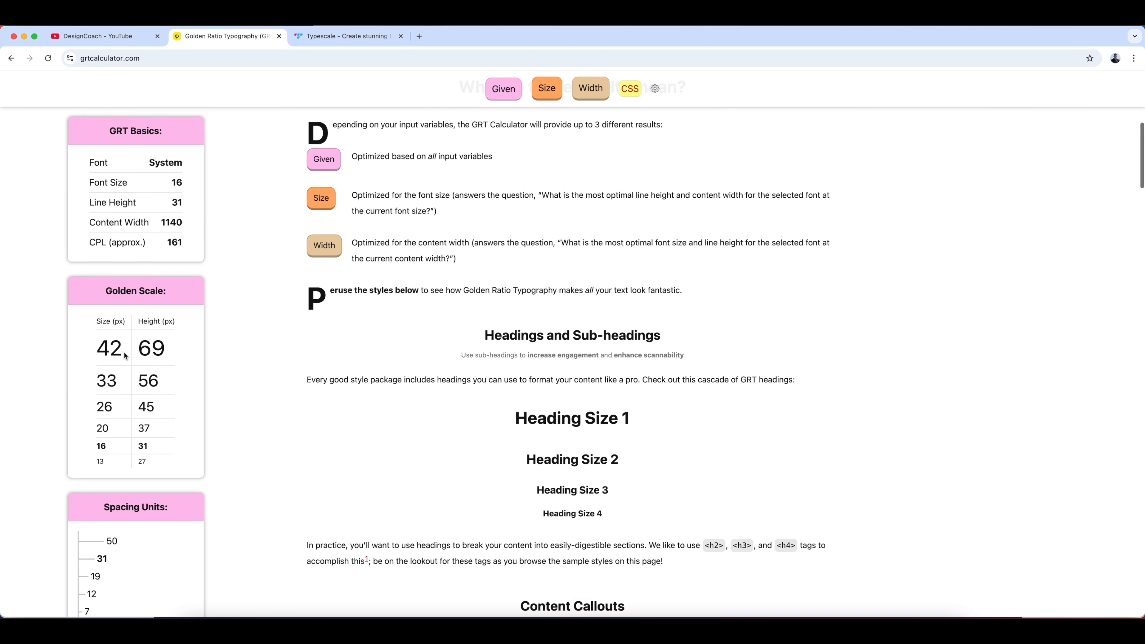
{"action": "left_click_drag", "start_coordinate": [633, 373], "coordinate": [510, 368]}
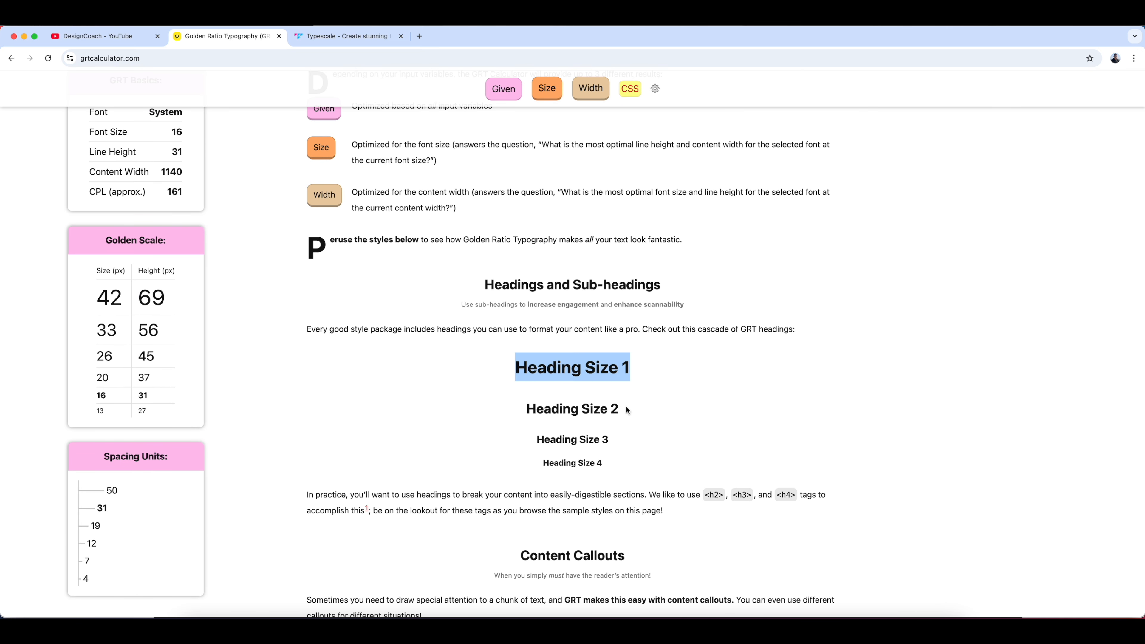
{"action": "left_click_drag", "start_coordinate": [626, 408], "coordinate": [525, 408]}
{"action": "left_click_drag", "start_coordinate": [610, 439], "coordinate": [535, 440]}
{"action": "left_click_drag", "start_coordinate": [604, 465], "coordinate": [535, 460]}
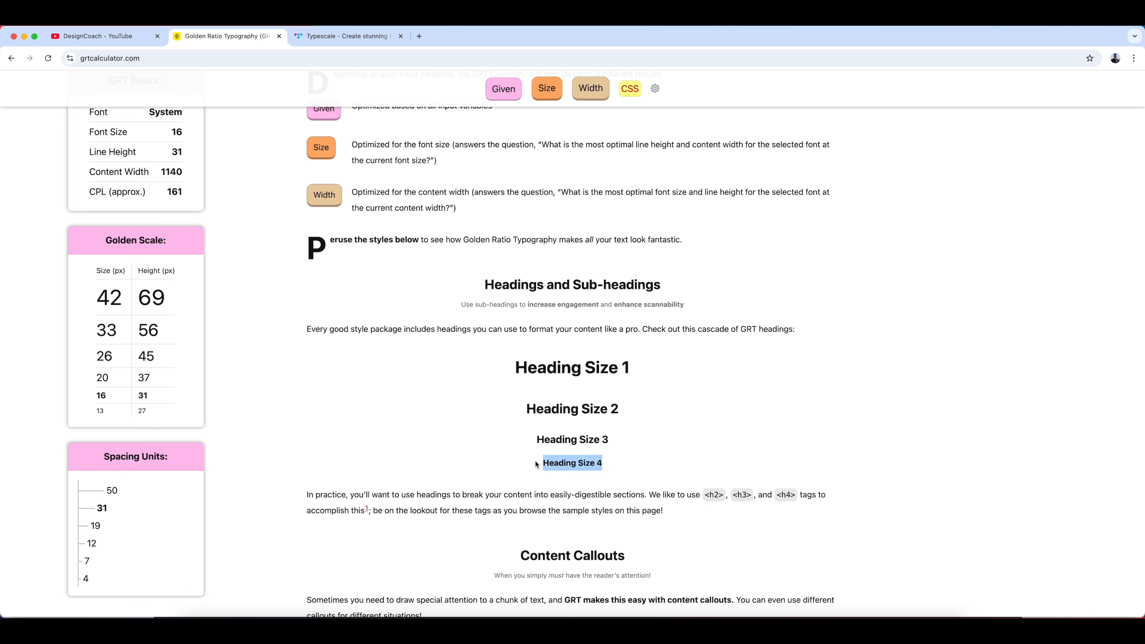
{"action": "left_click_drag", "start_coordinate": [515, 367], "coordinate": [617, 455]}
{"action": "left_click", "coordinate": [617, 455]}
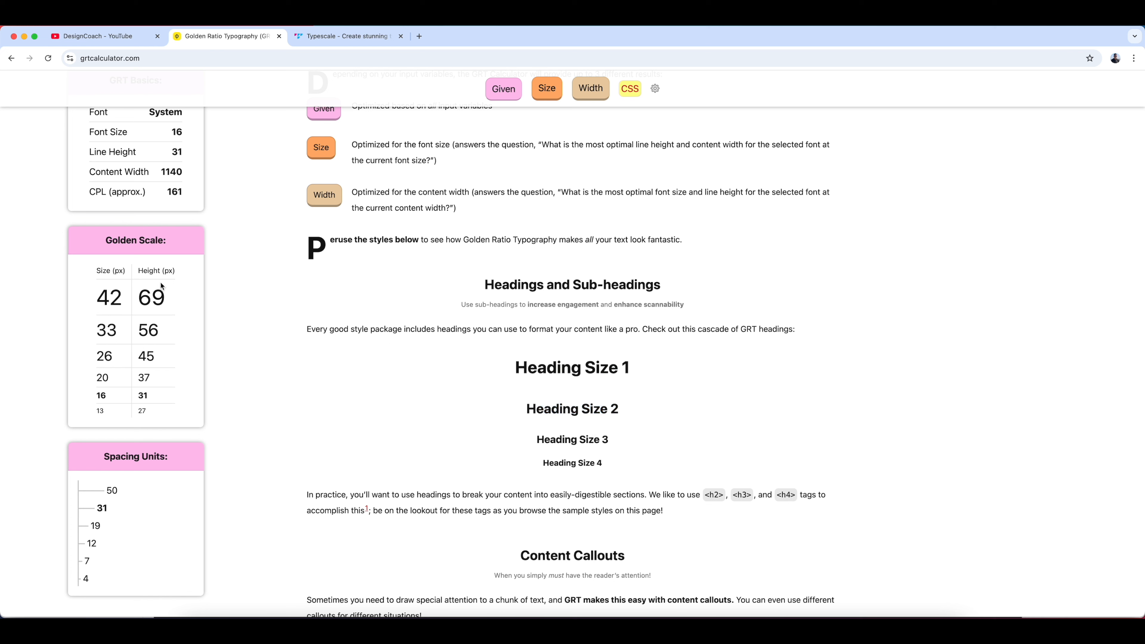
Examine the font sizes and line heights in the Golden Scale table, from largest to smallest
{"action": "left_click_drag", "start_coordinate": [122, 297], "coordinate": [97, 333]}
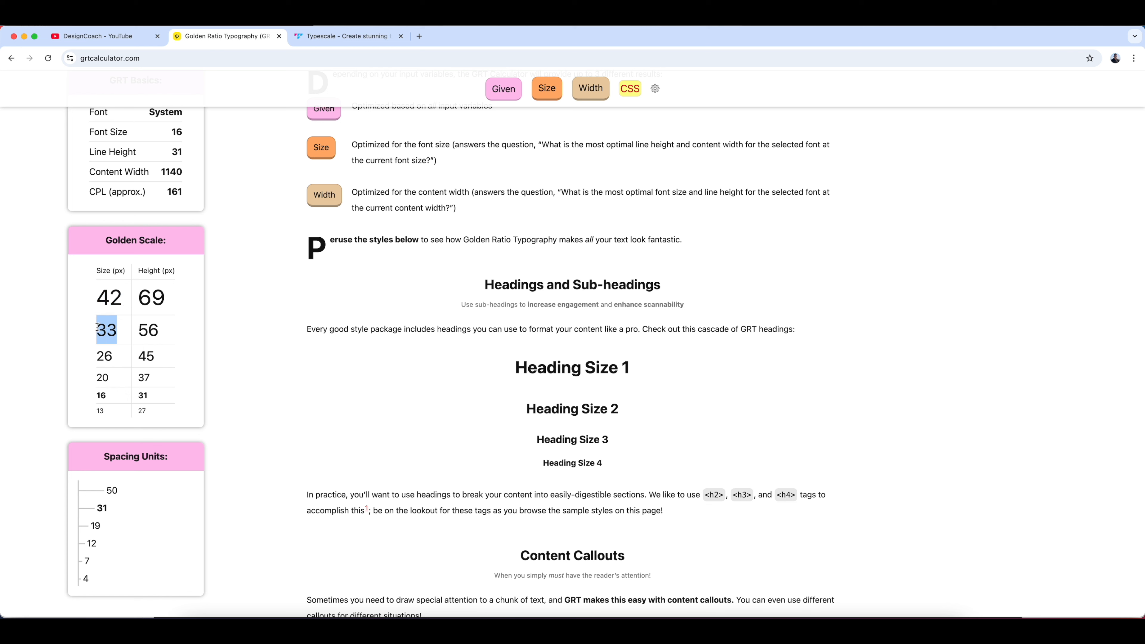
{"action": "double_click", "coordinate": [108, 354]}
{"action": "double_click", "coordinate": [104, 378]}
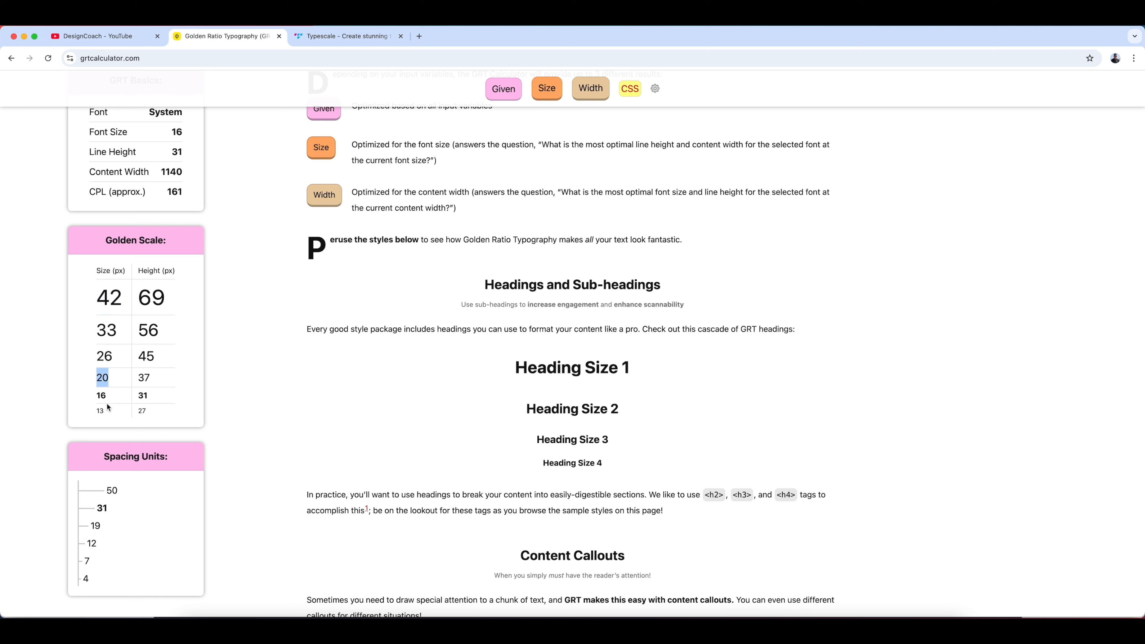
{"action": "double_click", "coordinate": [101, 395]}
{"action": "double_click", "coordinate": [101, 411]}
{"action": "scroll", "coordinate": [350, 340], "scroll_direction": "up", "scroll_amount": 2}
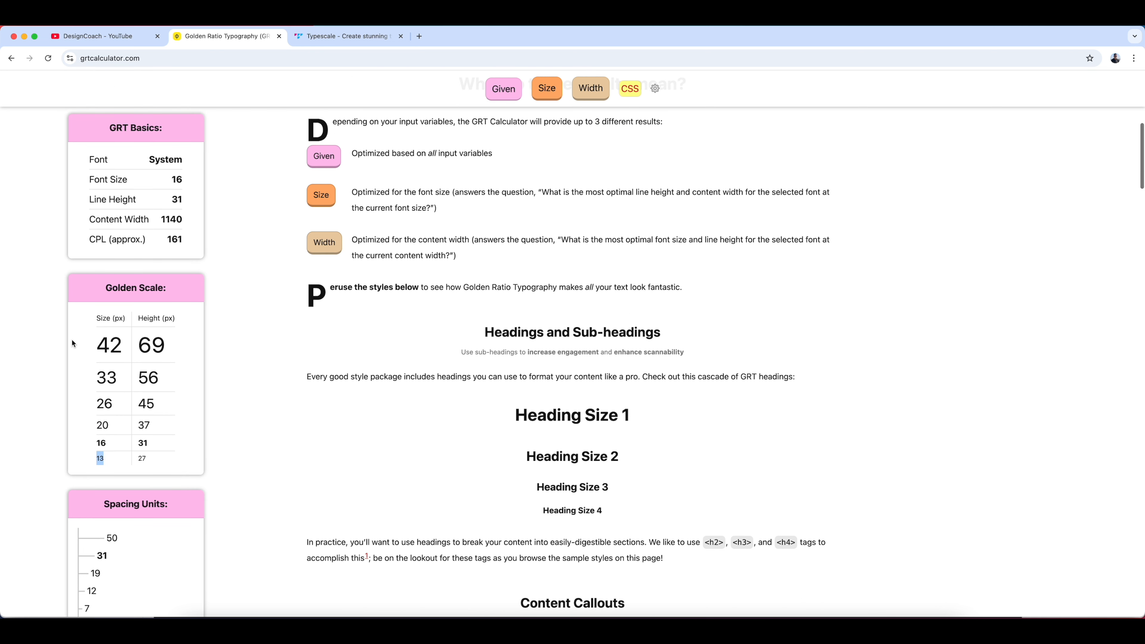
{"action": "left_click_drag", "start_coordinate": [95, 341], "coordinate": [152, 442]}
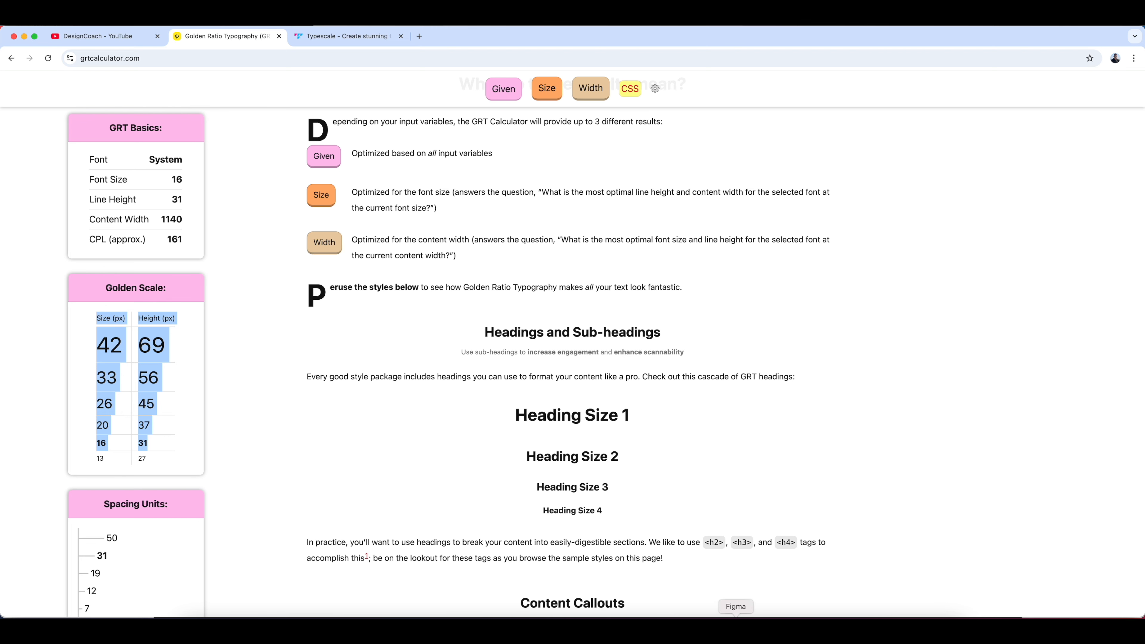
Switch to Figma and add the text "Heading H1" below the Typography title
{"action": "left_click", "coordinate": [735, 631]}
{"action": "scroll", "coordinate": [485, 291], "scroll_direction": "up", "scroll_amount": 2}
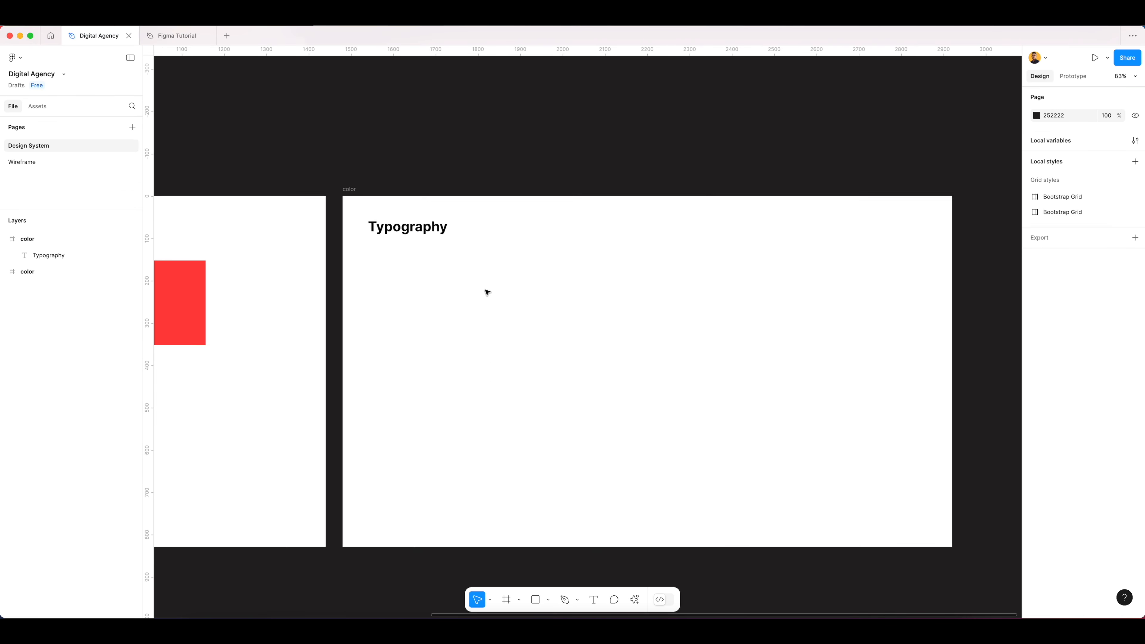
{"action": "scroll", "coordinate": [508, 308], "scroll_direction": "left", "scroll_amount": 2}
{"action": "key", "text": "t"}
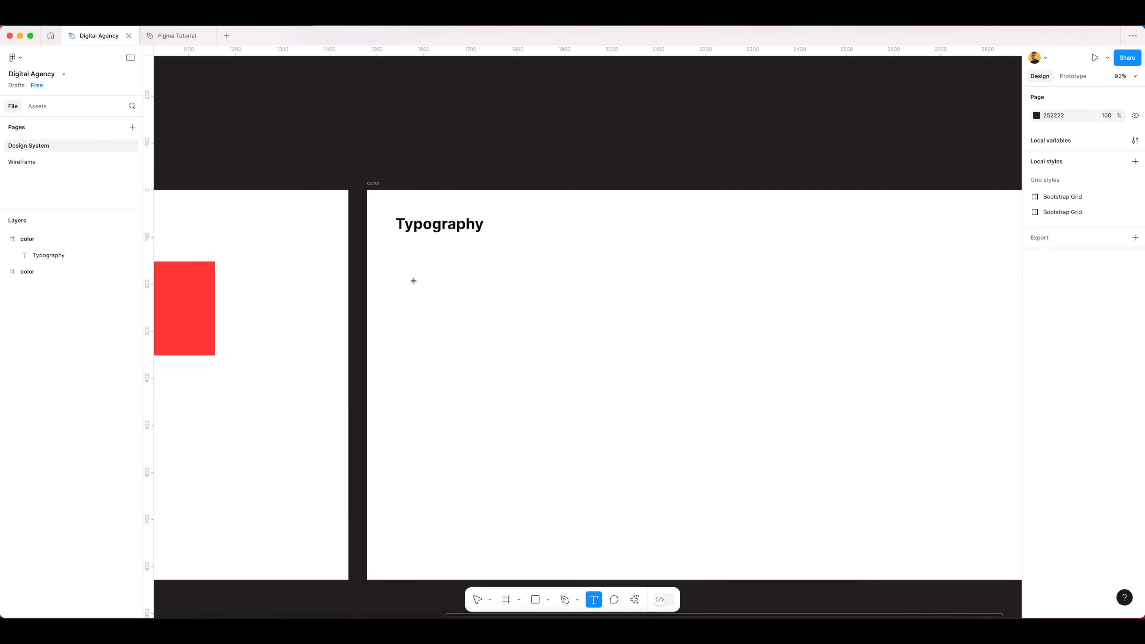
{"action": "left_click", "coordinate": [413, 281]}
{"action": "type", "text": "Heading"}
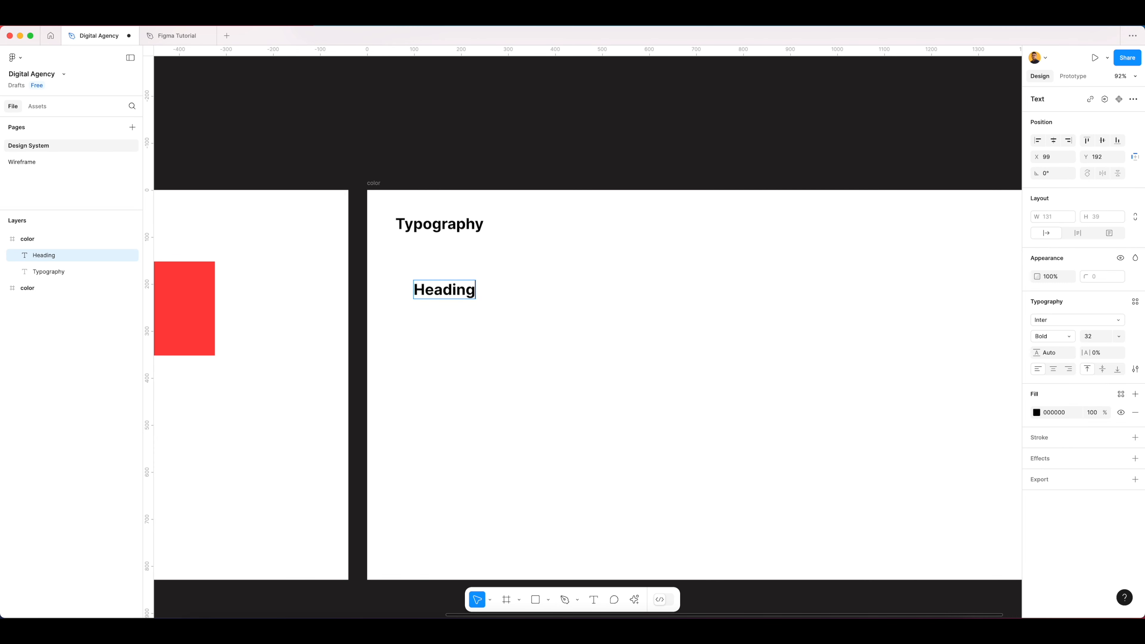
{"action": "type", "text": " H1"}
{"action": "key", "text": "Escape"}
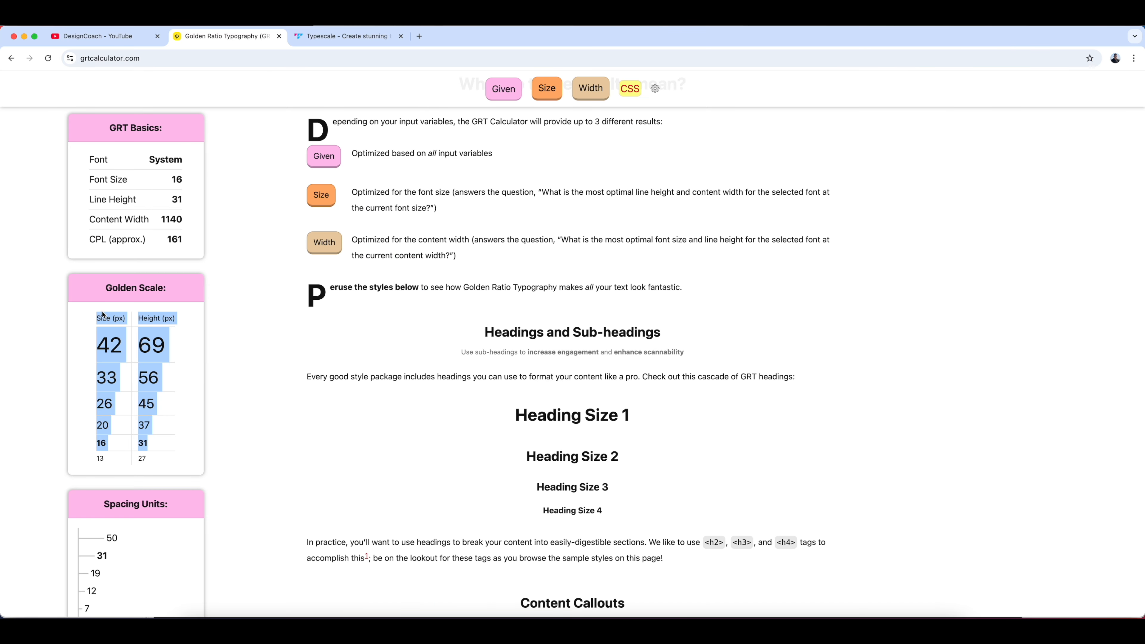
Check the largest Golden Scale size in Chrome and set the Heading H1 text in Figma to font size 42
{"action": "left_click_drag", "start_coordinate": [102, 313], "coordinate": [119, 347]}
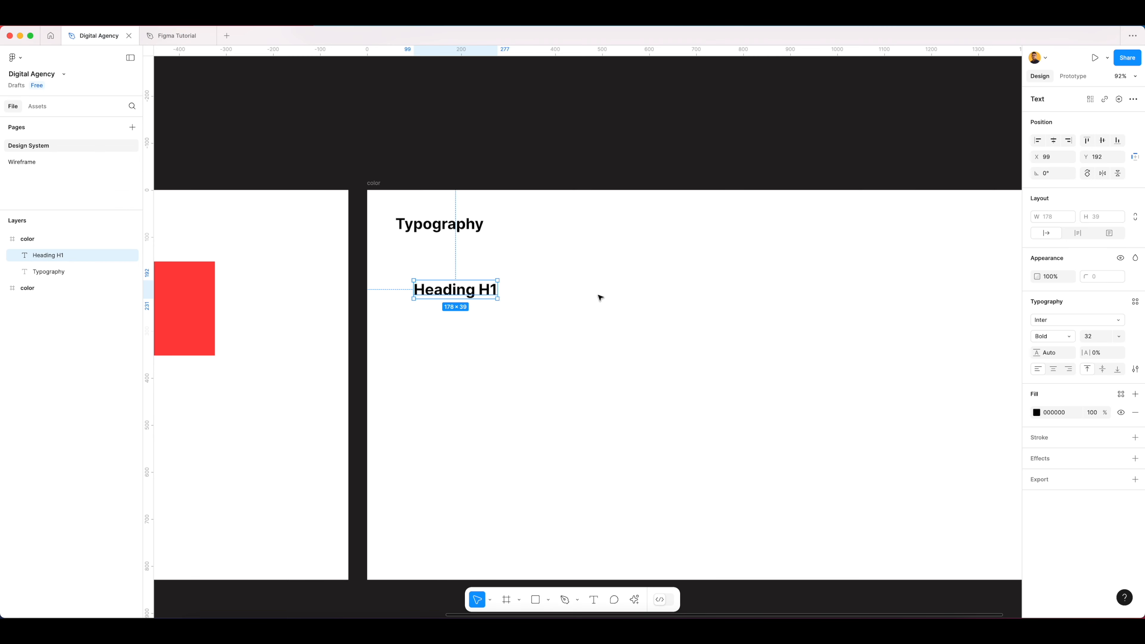
{"action": "left_click", "coordinate": [600, 298]}
{"action": "left_click", "coordinate": [455, 290]}
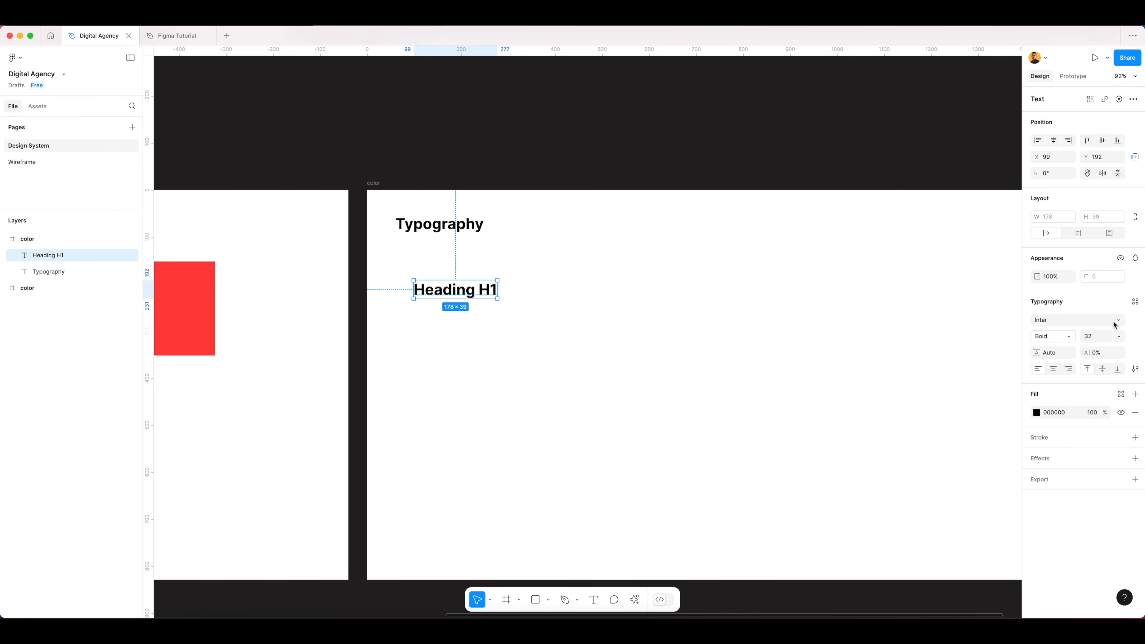
{"action": "left_click", "coordinate": [1119, 337]}
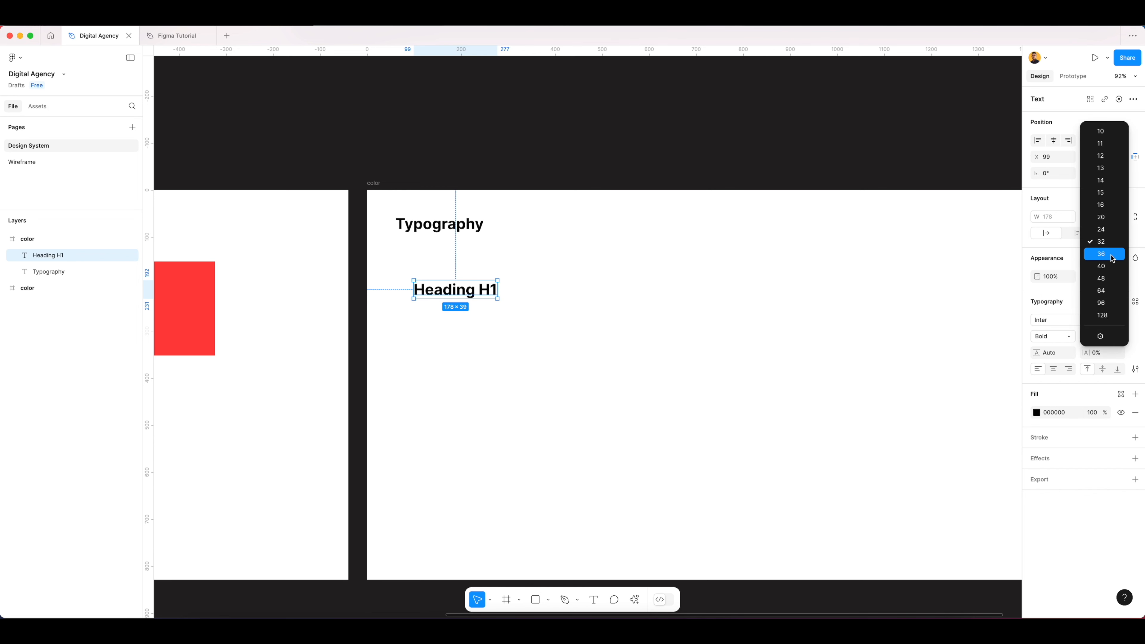
{"action": "left_click", "coordinate": [1110, 267]}
{"action": "left_click", "coordinate": [1091, 337]}
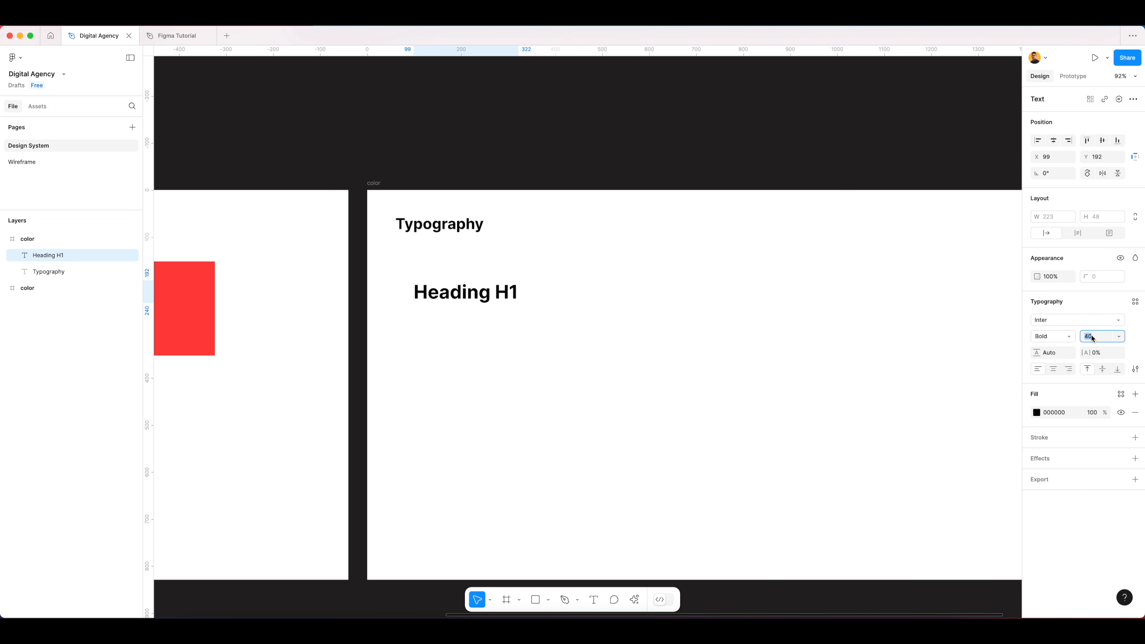
{"action": "type", "text": "4"}
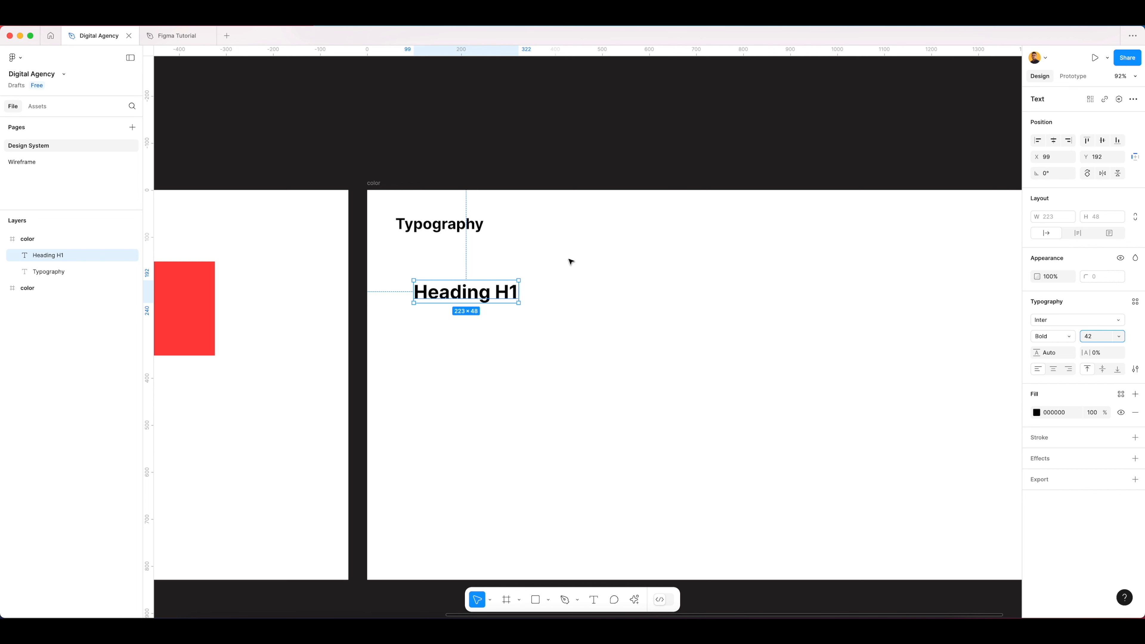
{"action": "key", "text": "Tab"}
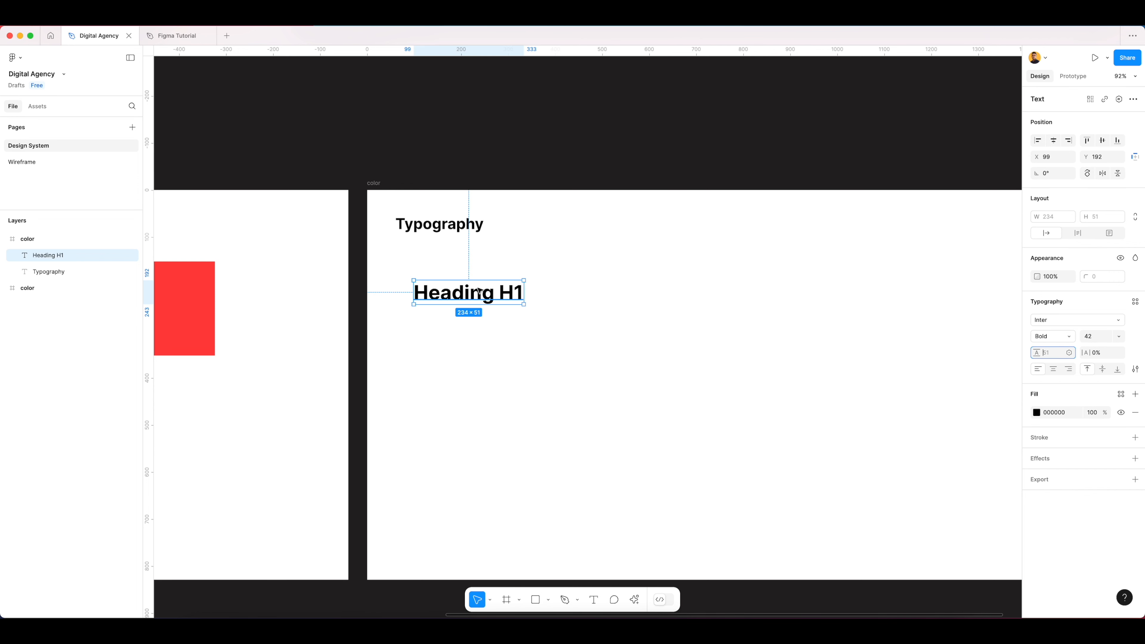
Check the font weight and font family options for Heading H1, keeping Bold and Inter
{"action": "left_click", "coordinate": [1071, 339]}
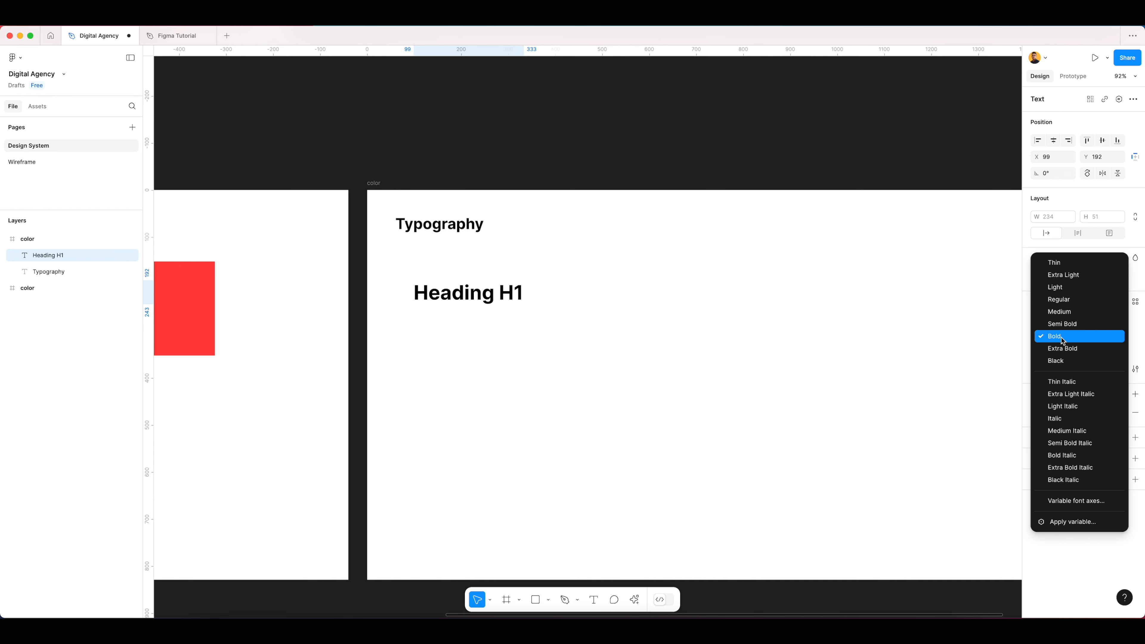
{"action": "left_click", "coordinate": [1063, 337]}
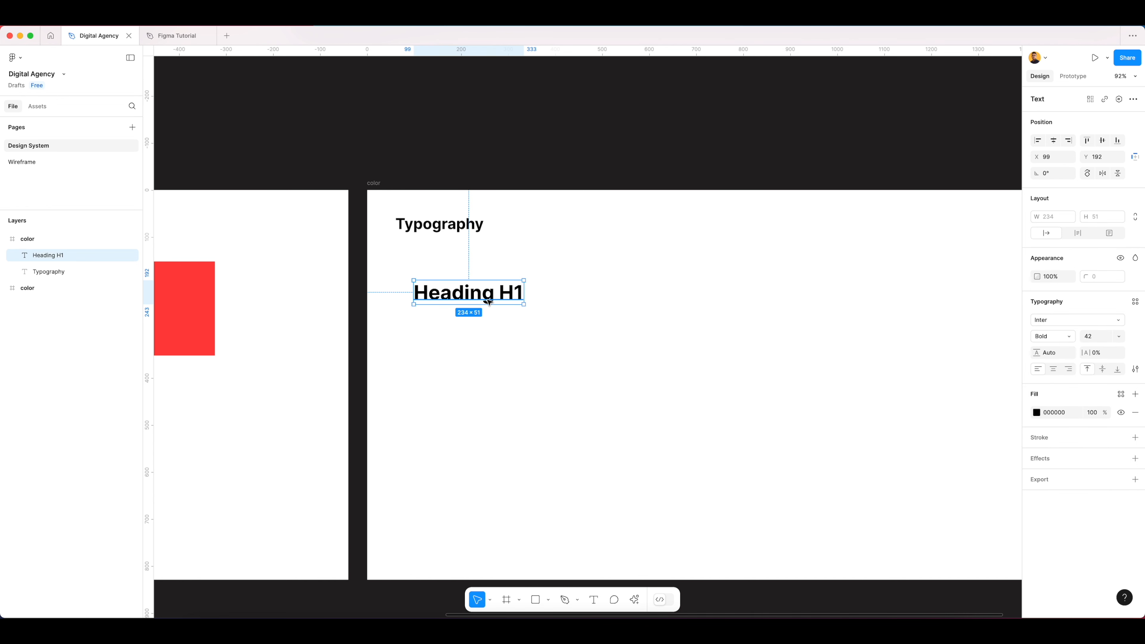
{"action": "left_click", "coordinate": [1049, 321]}
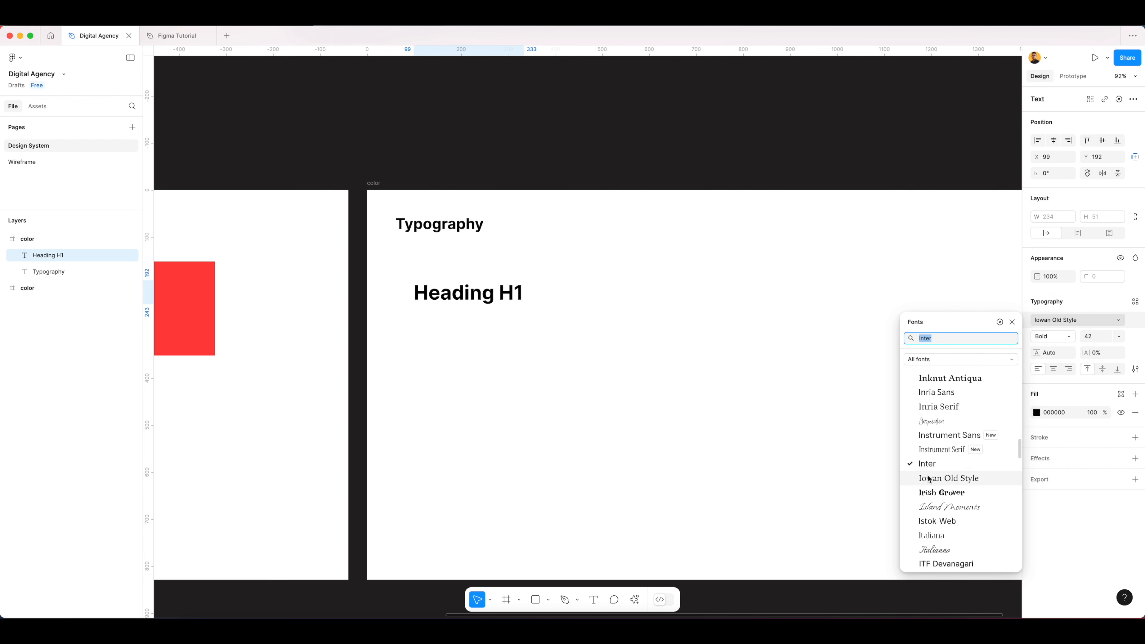
{"action": "left_click", "coordinate": [680, 330]}
{"action": "left_click", "coordinate": [449, 298]}
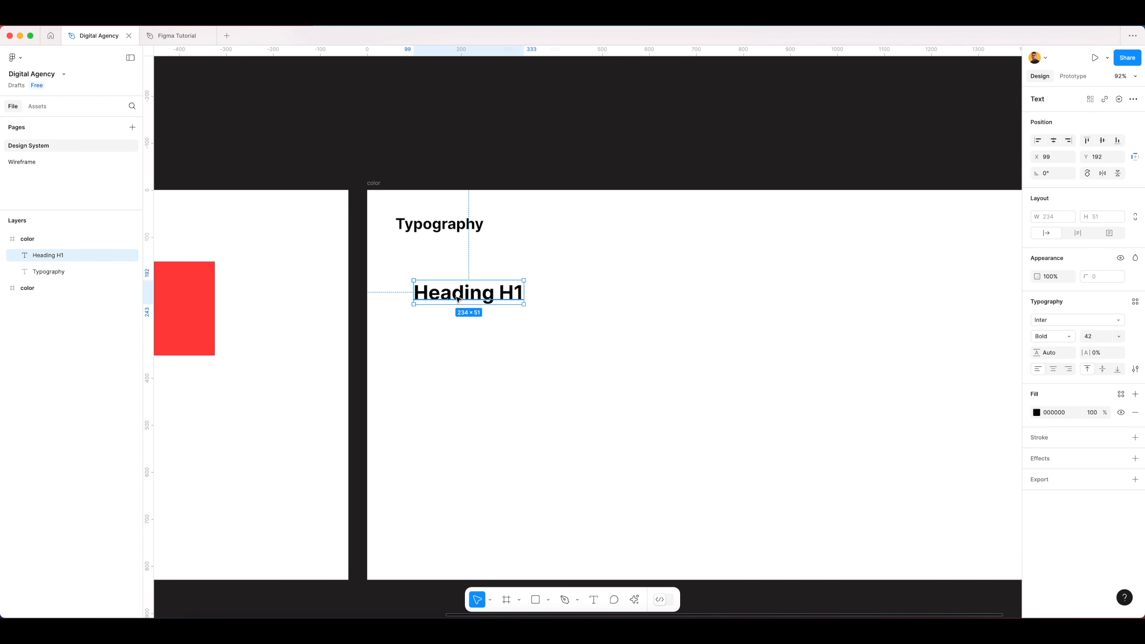
Start a new local text style named "Heading / H1" with the description "For the page title"
{"action": "left_click", "coordinate": [838, 151]}
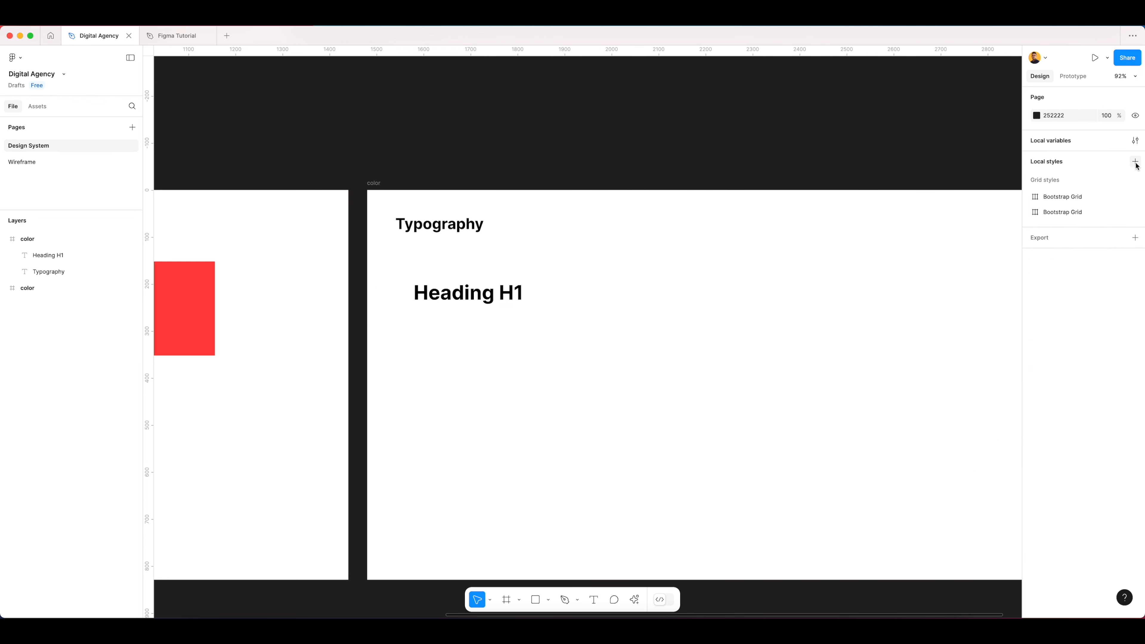
{"action": "left_click", "coordinate": [1135, 163]}
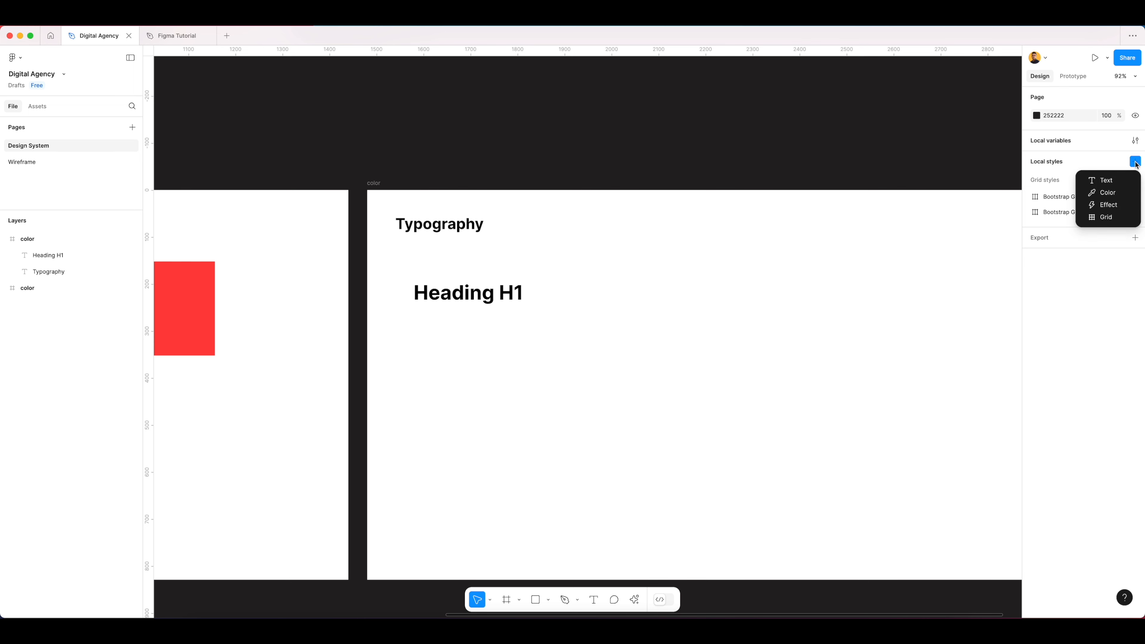
{"action": "left_click", "coordinate": [1116, 182]}
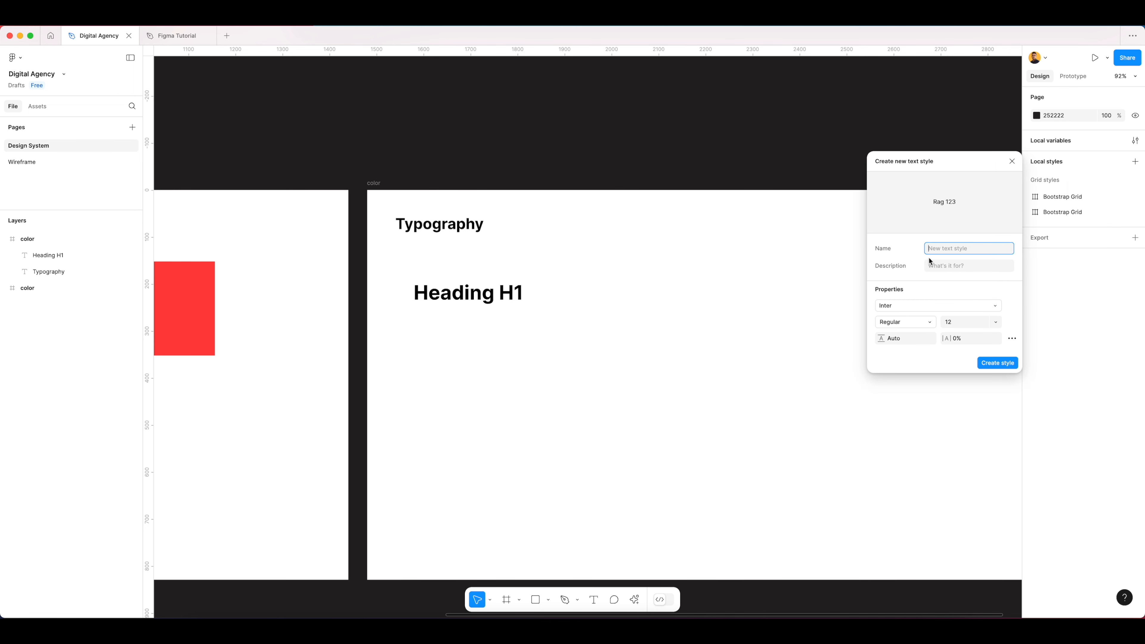
{"action": "type", "text": "Heading / H1"}
{"action": "left_click", "coordinate": [934, 265]}
{"action": "type", "text": "For the page ti"}
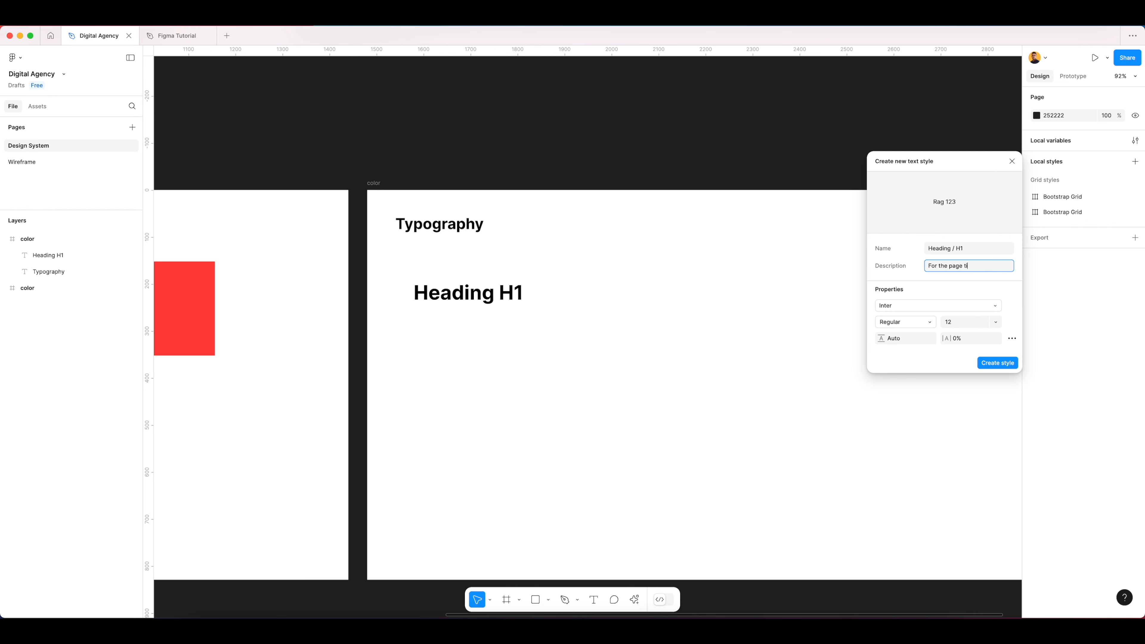
{"action": "type", "text": "tle"}
Set the Heading / H1 style to size 42 and Bold weight, and create it
{"action": "left_click", "coordinate": [996, 322]}
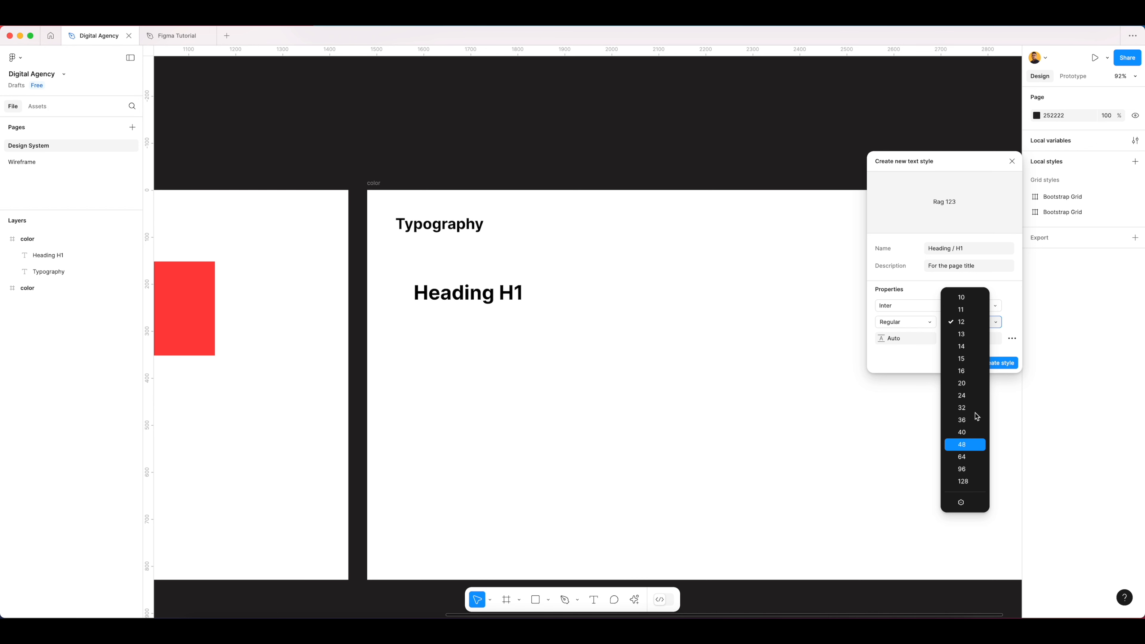
{"action": "left_click", "coordinate": [967, 444]}
{"action": "left_click", "coordinate": [961, 322]}
{"action": "type", "text": "42"}
{"action": "left_click", "coordinate": [930, 322]}
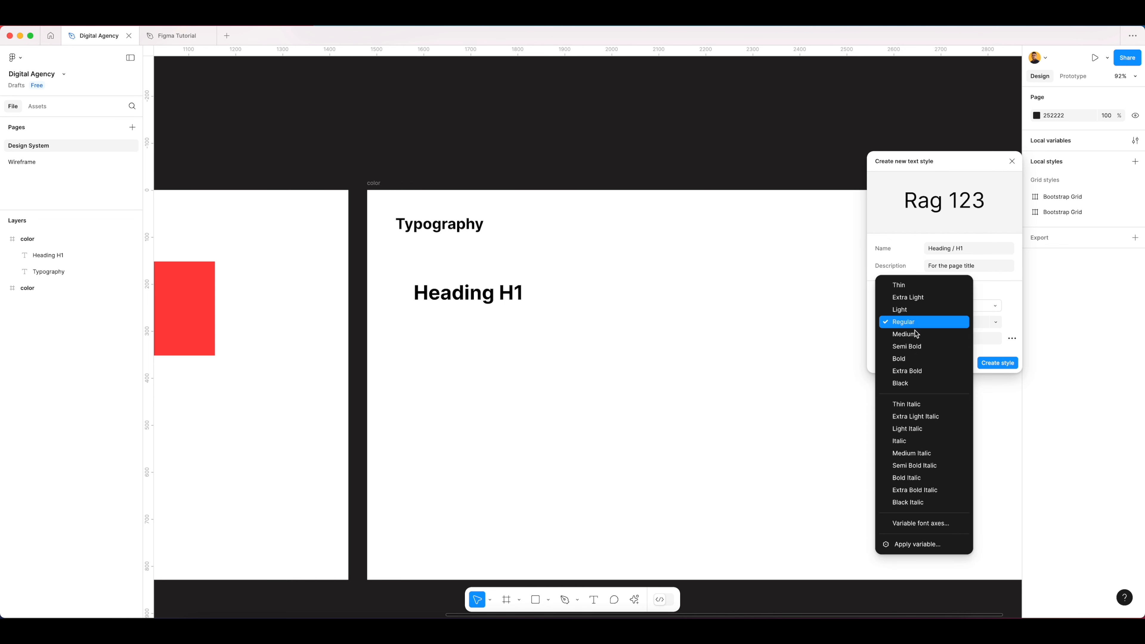
{"action": "left_click", "coordinate": [903, 358]}
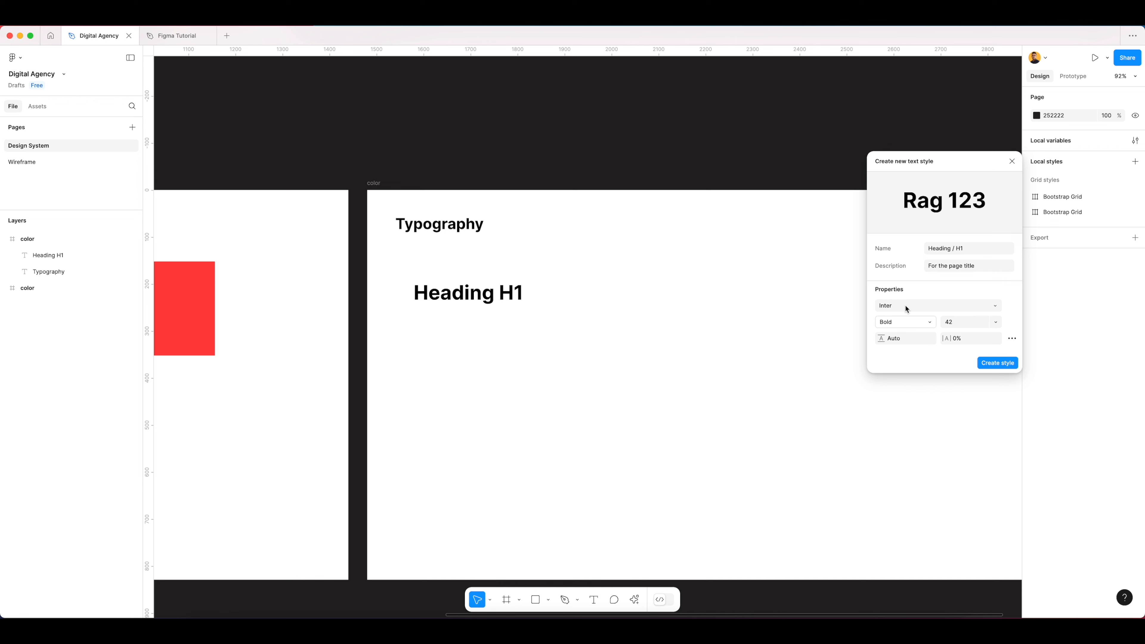
{"action": "left_click", "coordinate": [995, 363]}
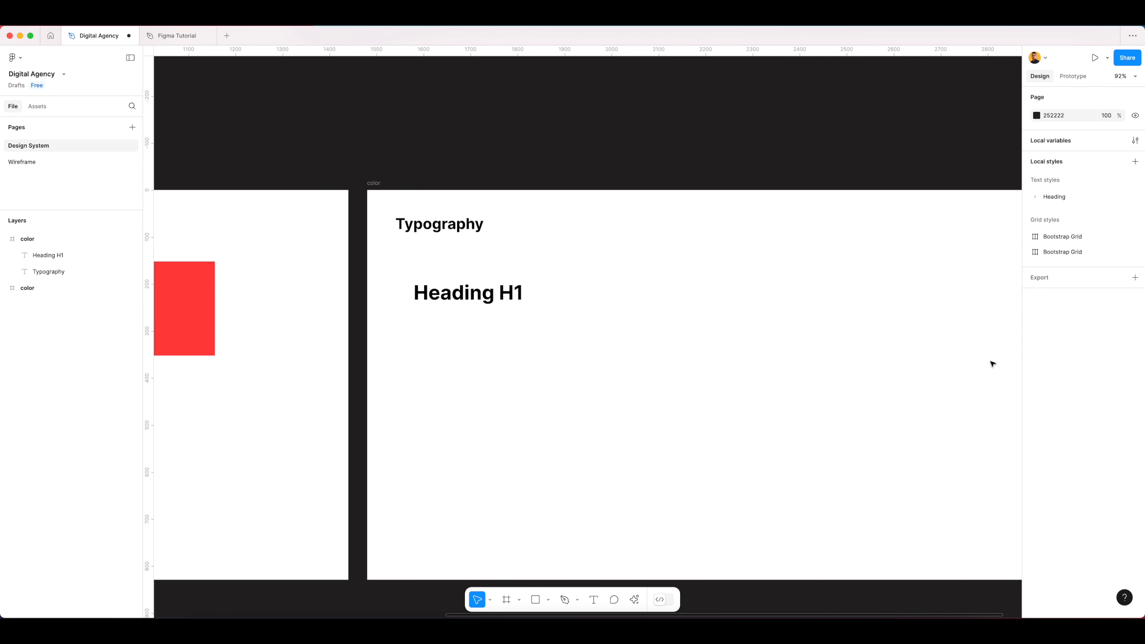
Expand the Heading style group and apply its H1 text style to the Heading H1 text
{"action": "left_click", "coordinate": [1039, 197]}
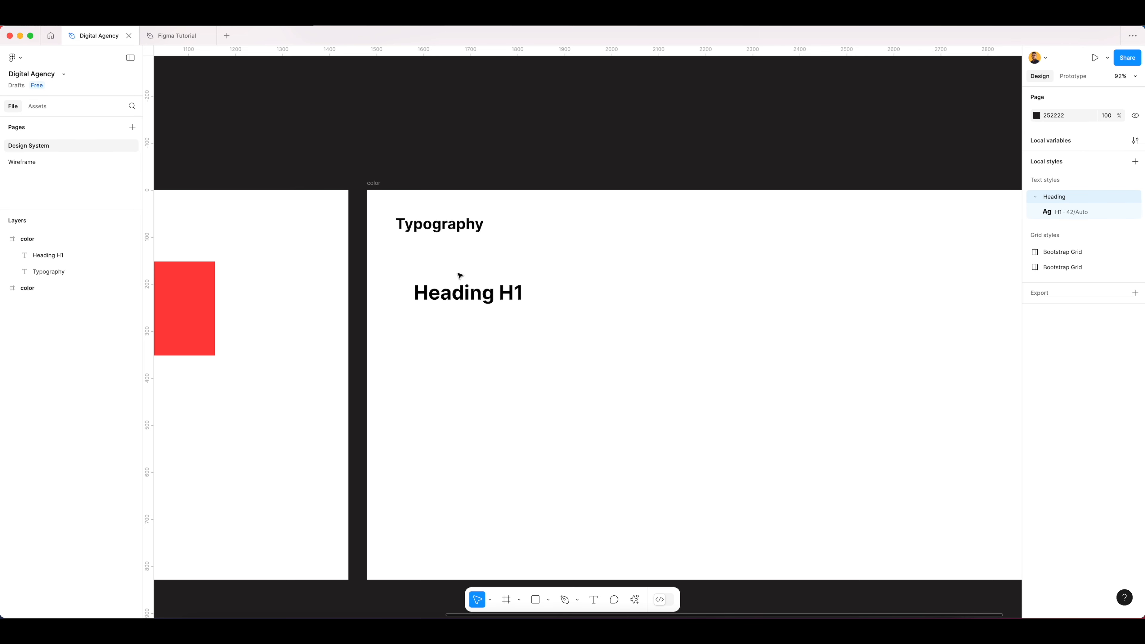
{"action": "left_click", "coordinate": [451, 295]}
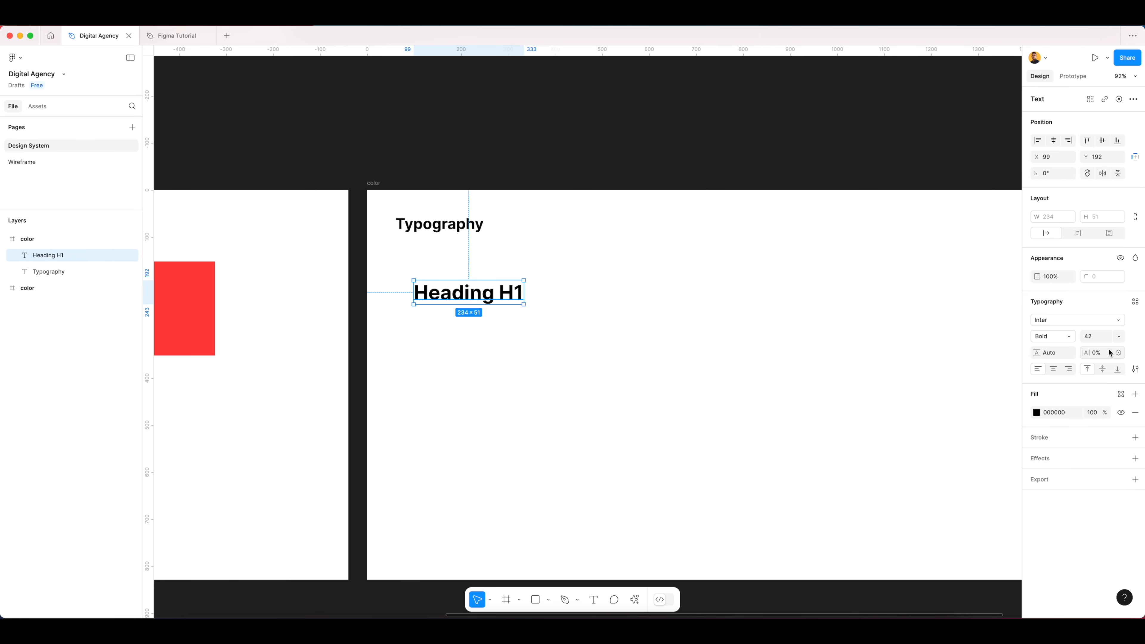
{"action": "left_click", "coordinate": [1135, 303]}
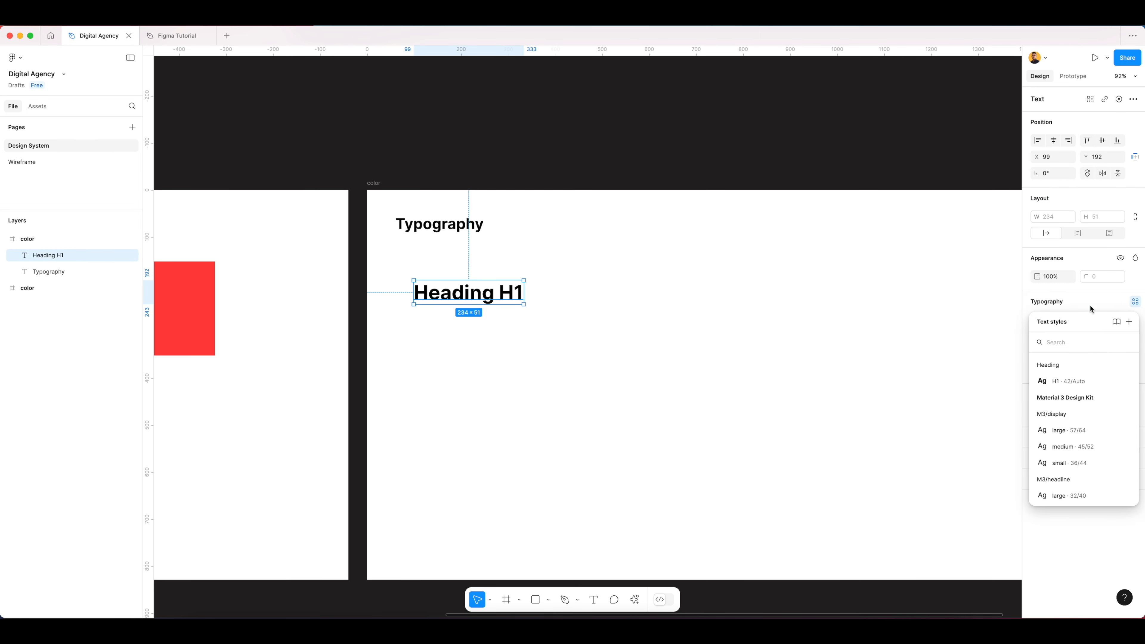
{"action": "left_click", "coordinate": [1071, 380]}
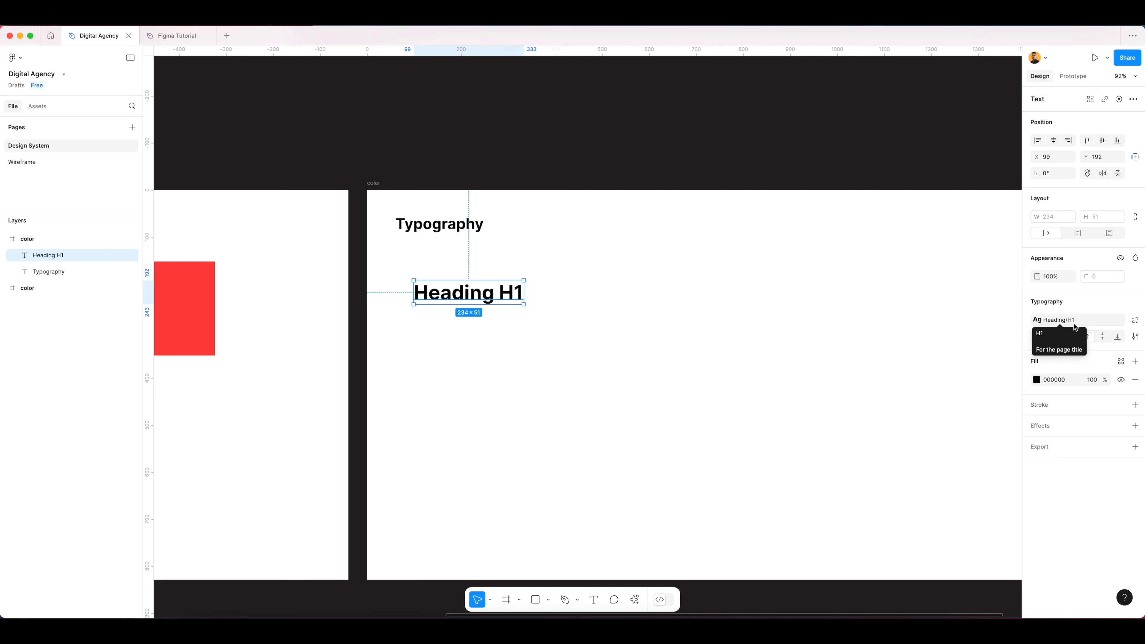
{"action": "left_click", "coordinate": [606, 289]}
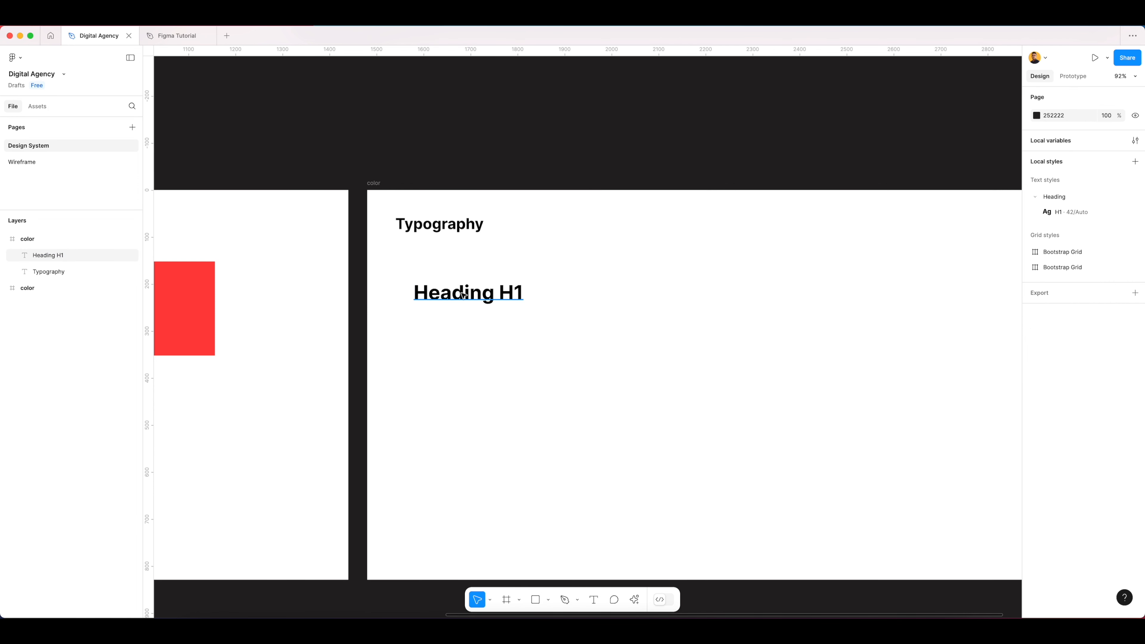
{"action": "left_click", "coordinate": [478, 297]}
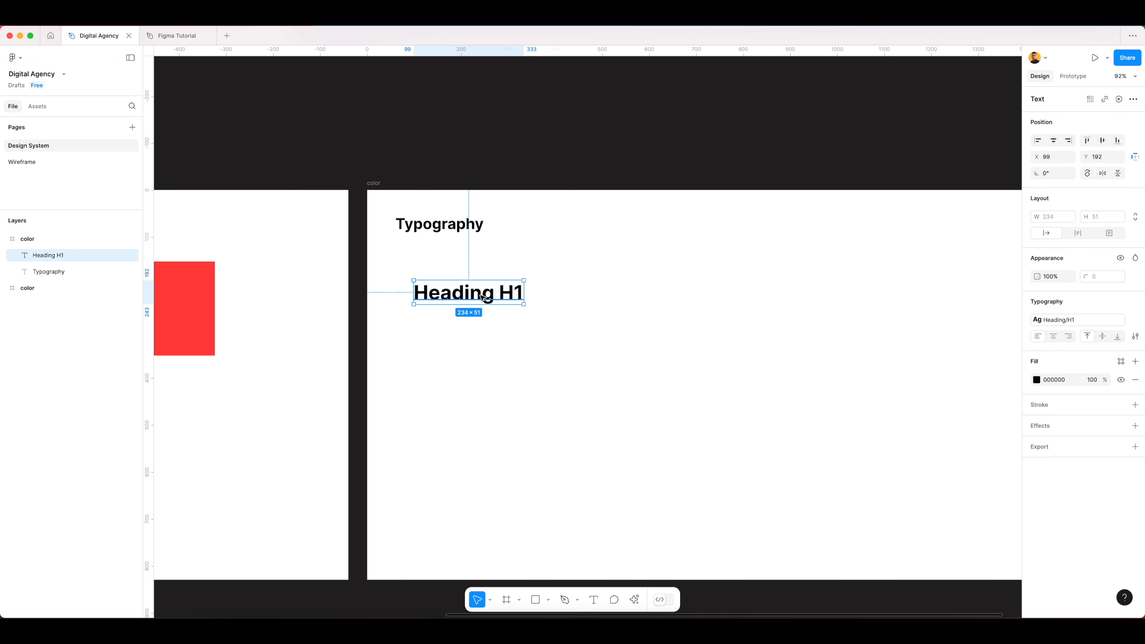
Start another local text style named "H2", leaving its description empty
{"action": "left_click", "coordinate": [592, 301]}
{"action": "left_click", "coordinate": [1135, 162]}
{"action": "left_click", "coordinate": [1109, 180]}
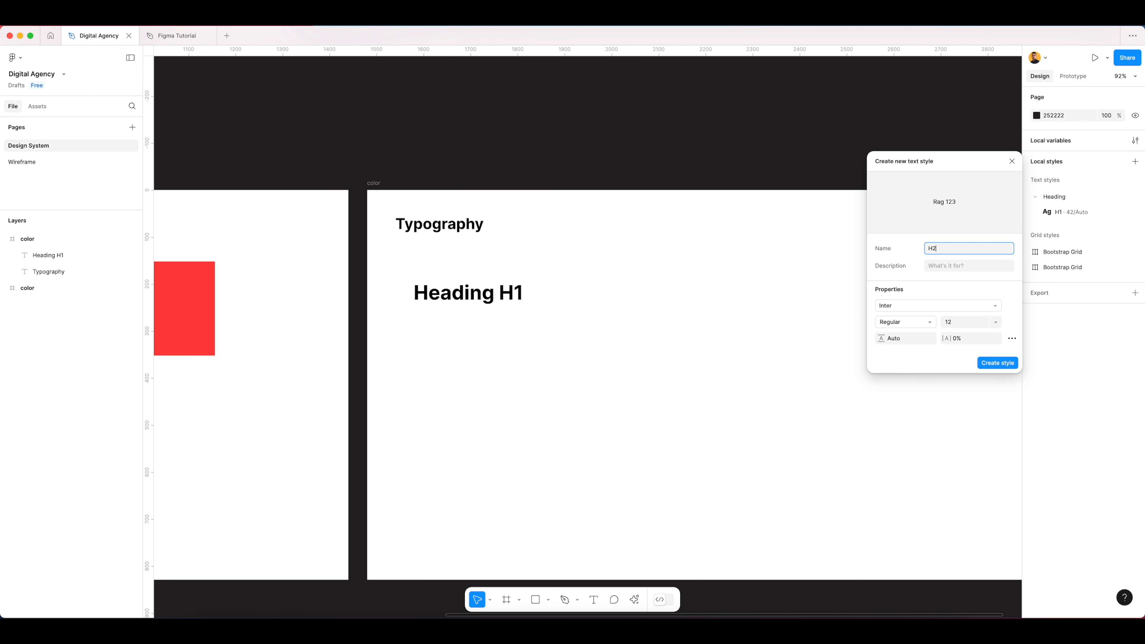
{"action": "left_click", "coordinate": [943, 266]}
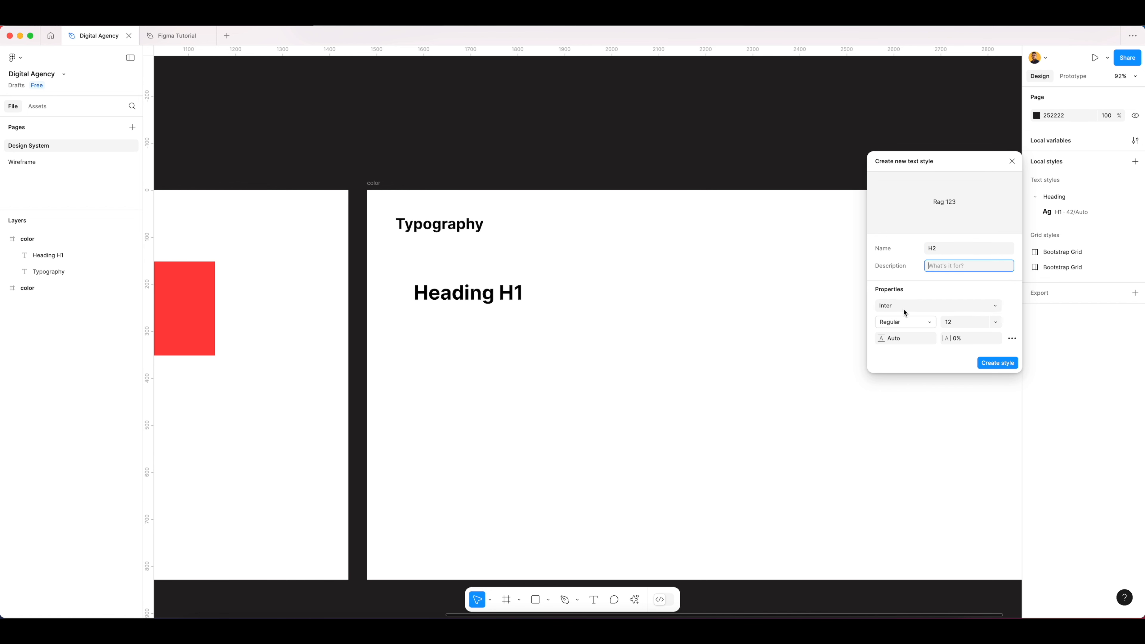
Check the second-largest Golden Scale size in Chrome and set the H2 style's font size to 33 in Figma
{"action": "left_click", "coordinate": [763, 632]}
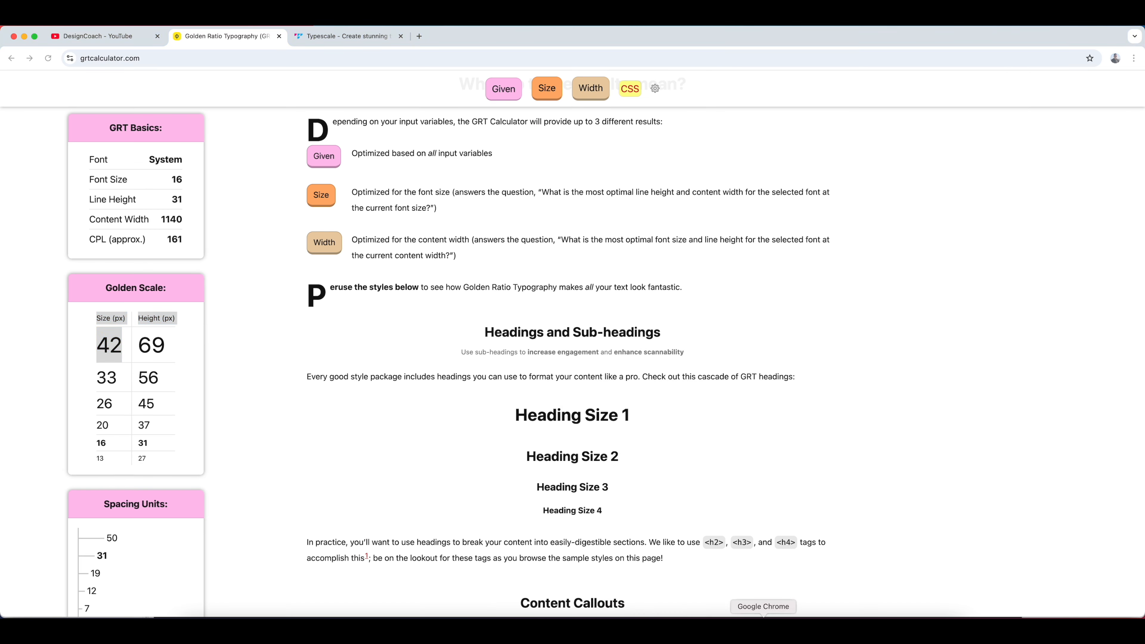
{"action": "left_click", "coordinate": [110, 379]}
{"action": "double_click", "coordinate": [110, 379]}
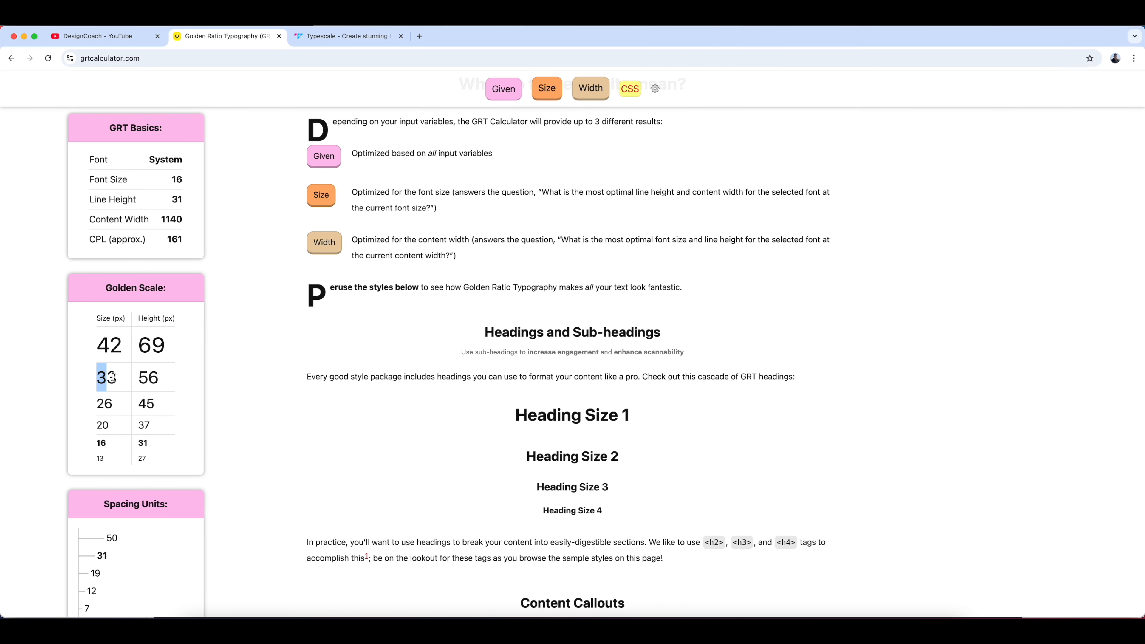
{"action": "key", "text": "super+Tab"}
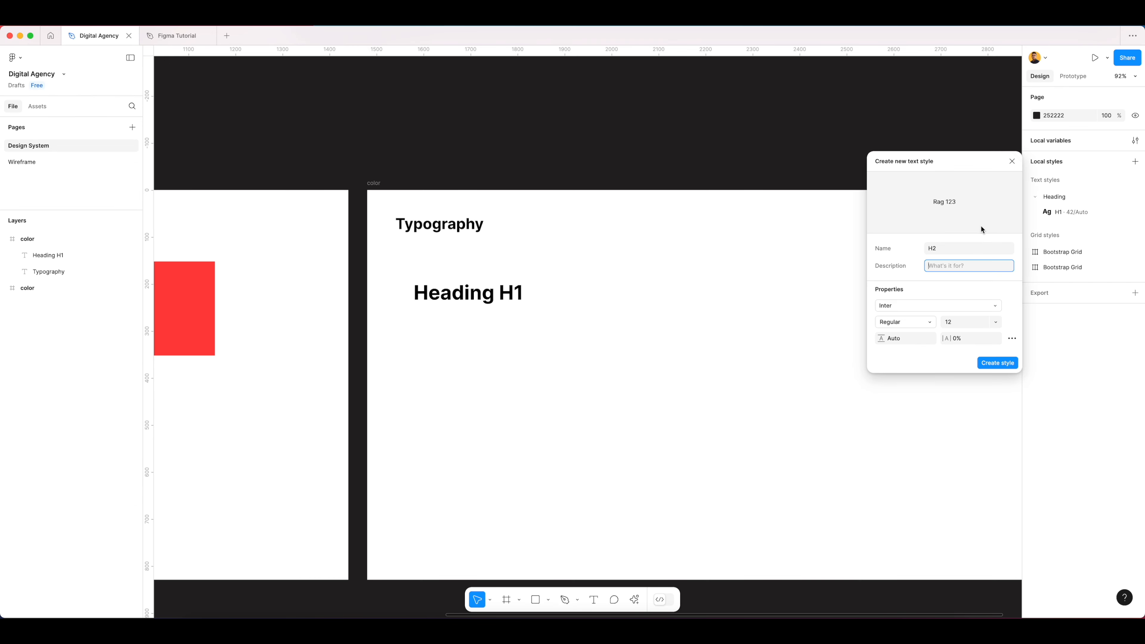
{"action": "left_click", "coordinate": [957, 321]}
{"action": "left_click", "coordinate": [895, 305]}
{"action": "left_click", "coordinate": [895, 306]}
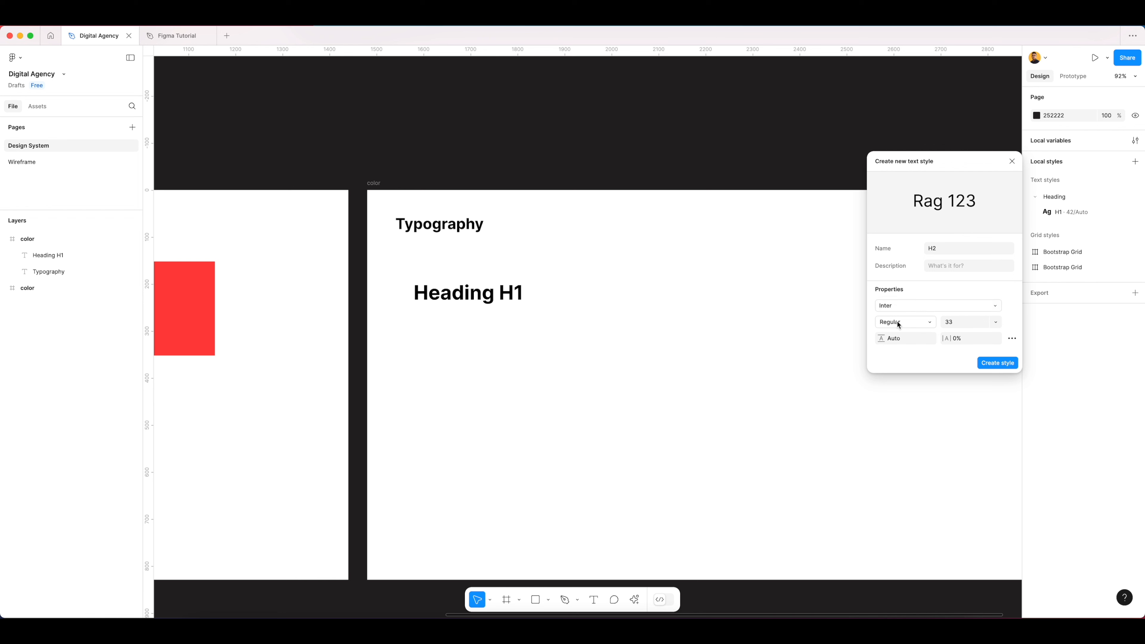
Create the H2 style with Bold weight and move it into the Heading group below H1
{"action": "left_click", "coordinate": [897, 322]}
{"action": "left_click", "coordinate": [899, 355]}
{"action": "left_click", "coordinate": [996, 362]}
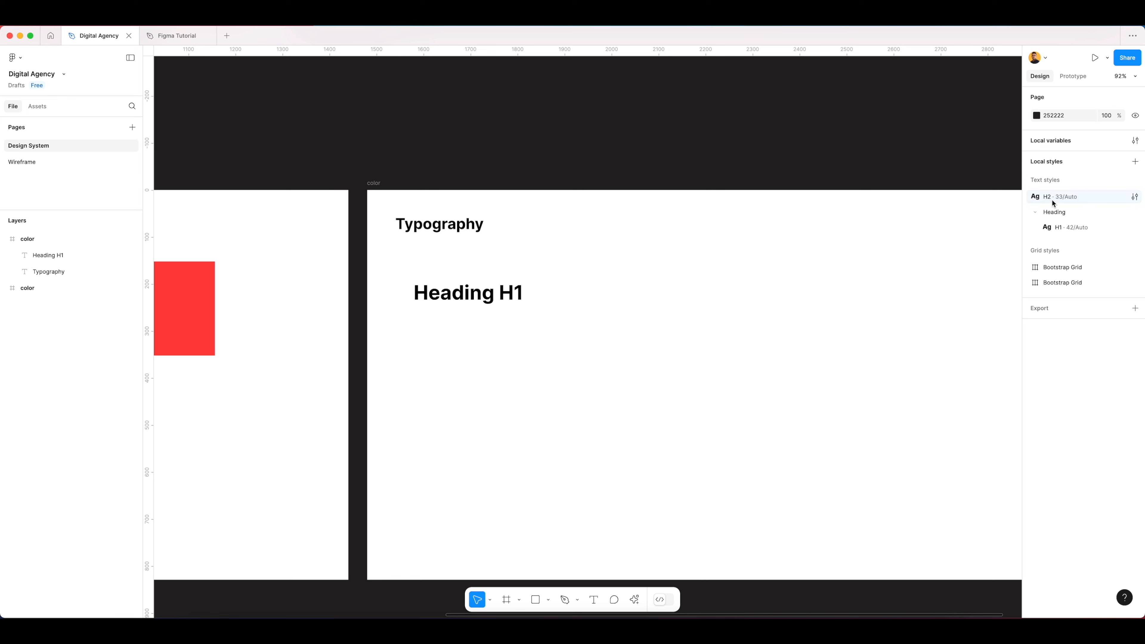
{"action": "left_click_drag", "start_coordinate": [1049, 198], "coordinate": [1070, 230]}
Start an H3 text style in the Heading group and set its size to 26, taken from the Golden Scale in Chrome
{"action": "left_click", "coordinate": [1136, 198]}
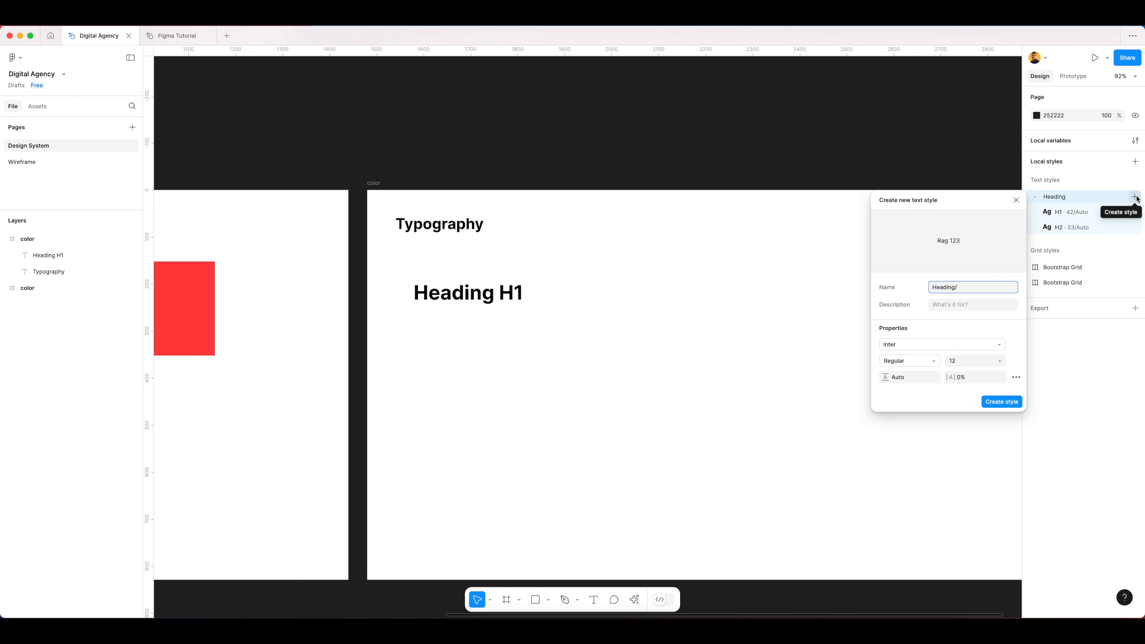
{"action": "type", "text": "H3"}
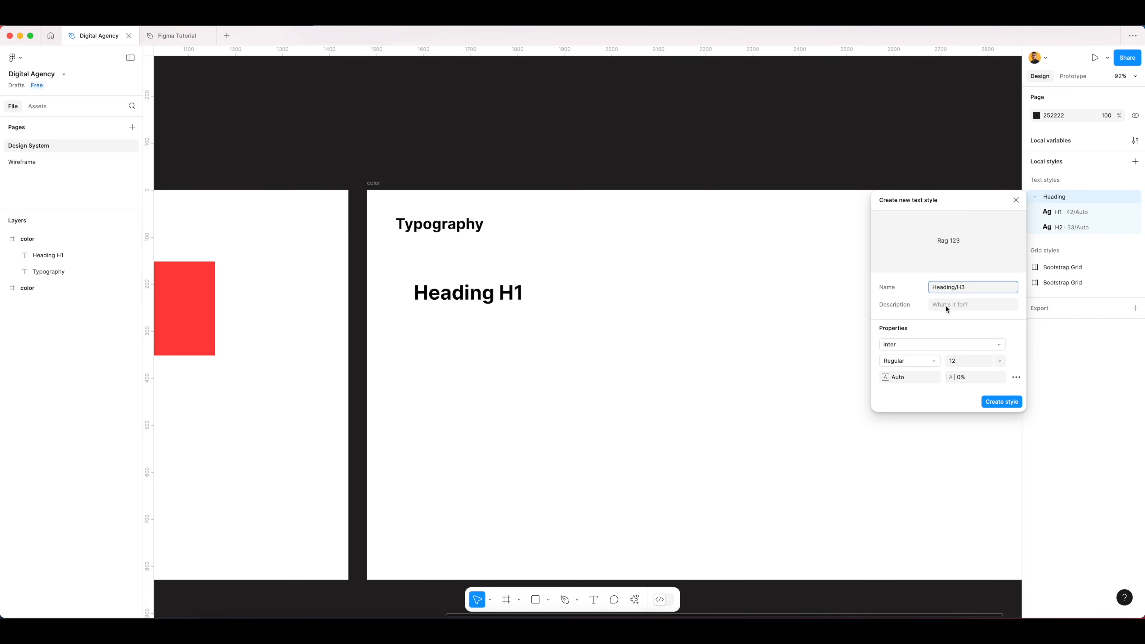
{"action": "key", "text": "super+Tab"}
{"action": "left_click_drag", "start_coordinate": [112, 404], "coordinate": [95, 407]}
{"action": "key", "text": "super+Tab"}
{"action": "left_click", "coordinate": [961, 361]}
{"action": "type", "text": "2"}
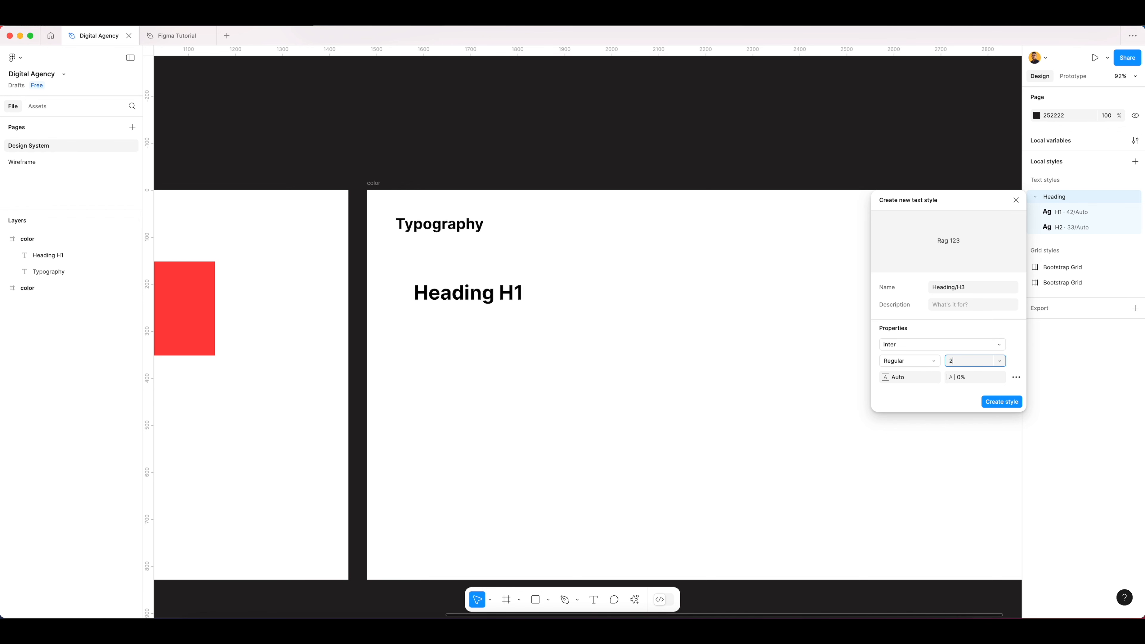
{"action": "type", "text": "6"}
Set the Heading/H3 style's weight to Bold and create the style
{"action": "left_click", "coordinate": [903, 362]}
{"action": "left_click", "coordinate": [904, 398]}
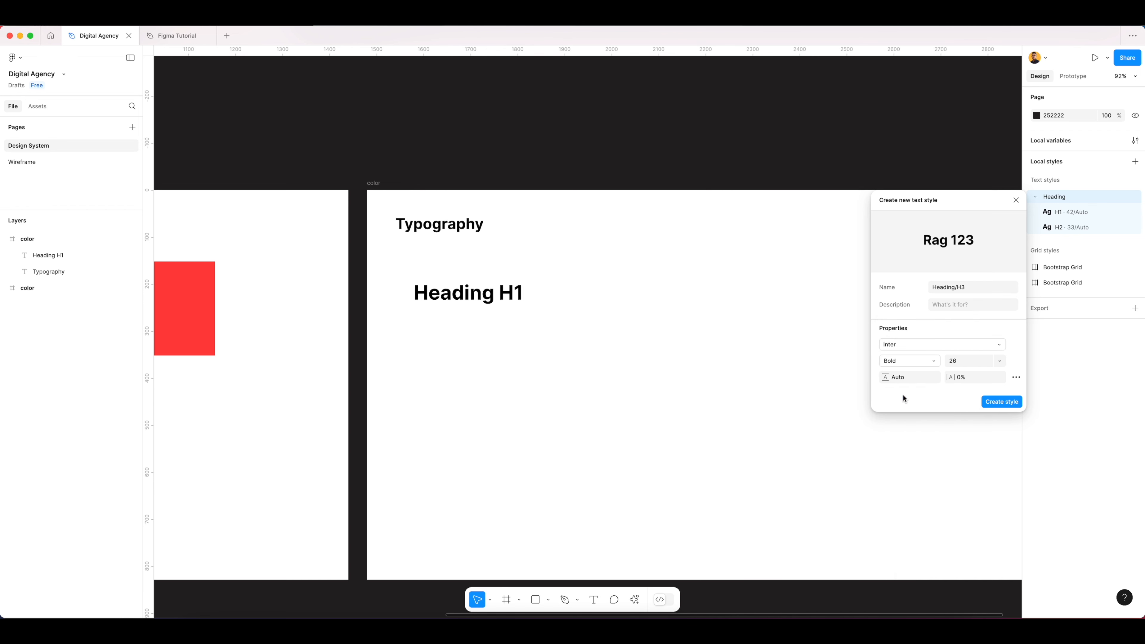
{"action": "left_click", "coordinate": [1001, 402]}
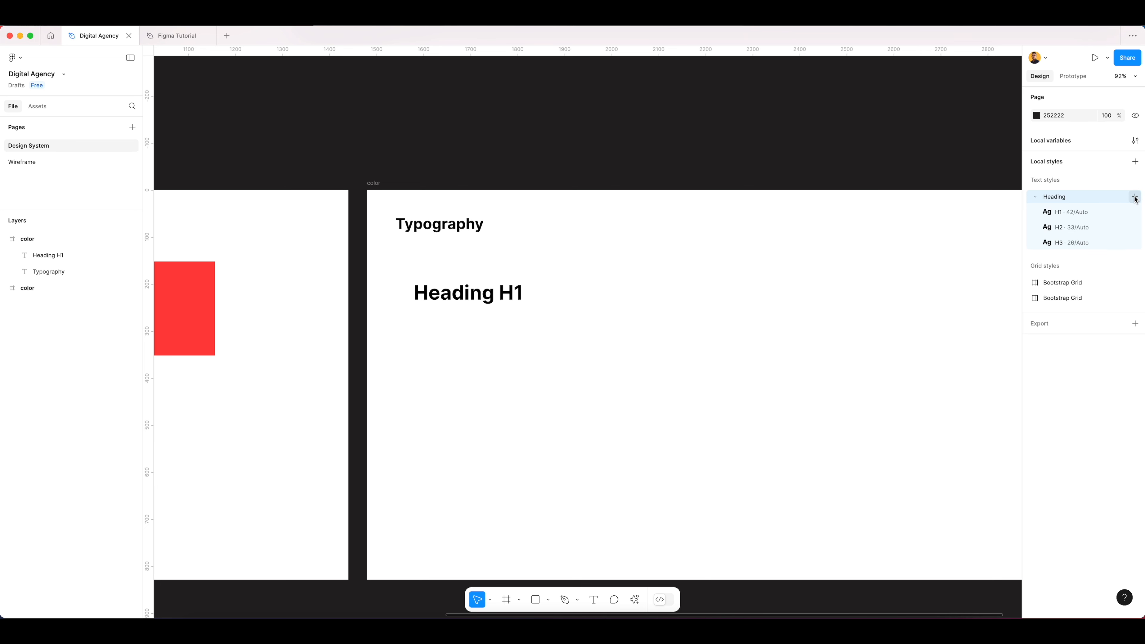
Start an H4 text style in the Heading group and set its size to 20, copied from the Golden Scale in Chrome
{"action": "left_click", "coordinate": [1134, 197]}
{"action": "type", "text": "H4"}
{"action": "key", "text": "super+Tab"}
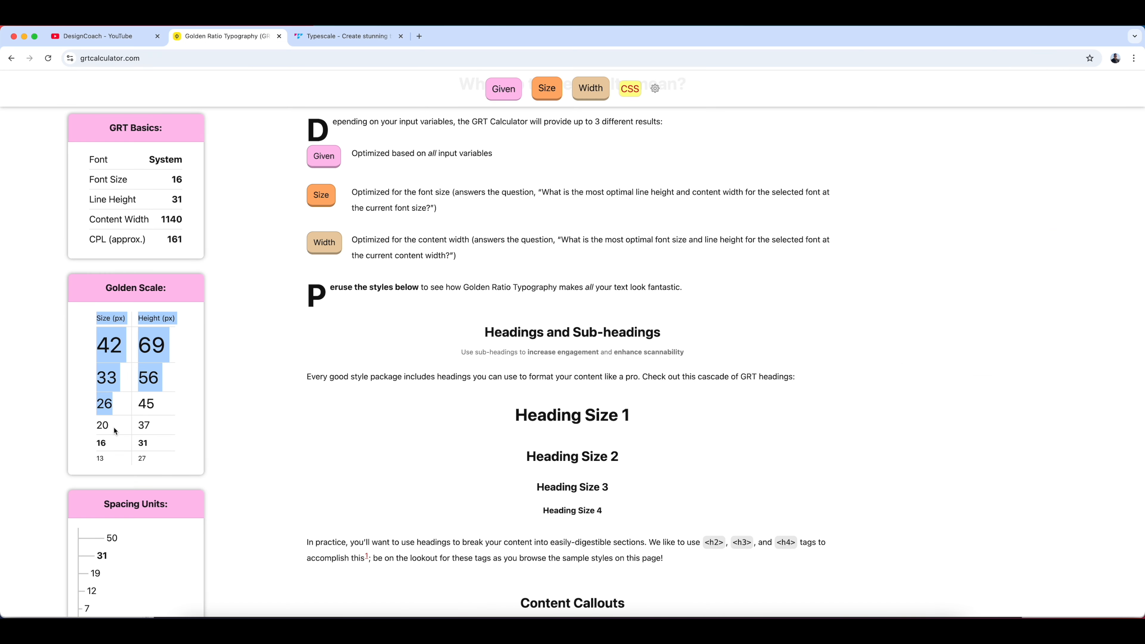
{"action": "left_click_drag", "start_coordinate": [110, 427], "coordinate": [97, 425]}
{"action": "key", "text": "super+c"}
{"action": "key", "text": "super+Tab"}
{"action": "left_click", "coordinate": [960, 362]}
{"action": "double_click", "coordinate": [961, 363]}
{"action": "key", "text": "super+v"}
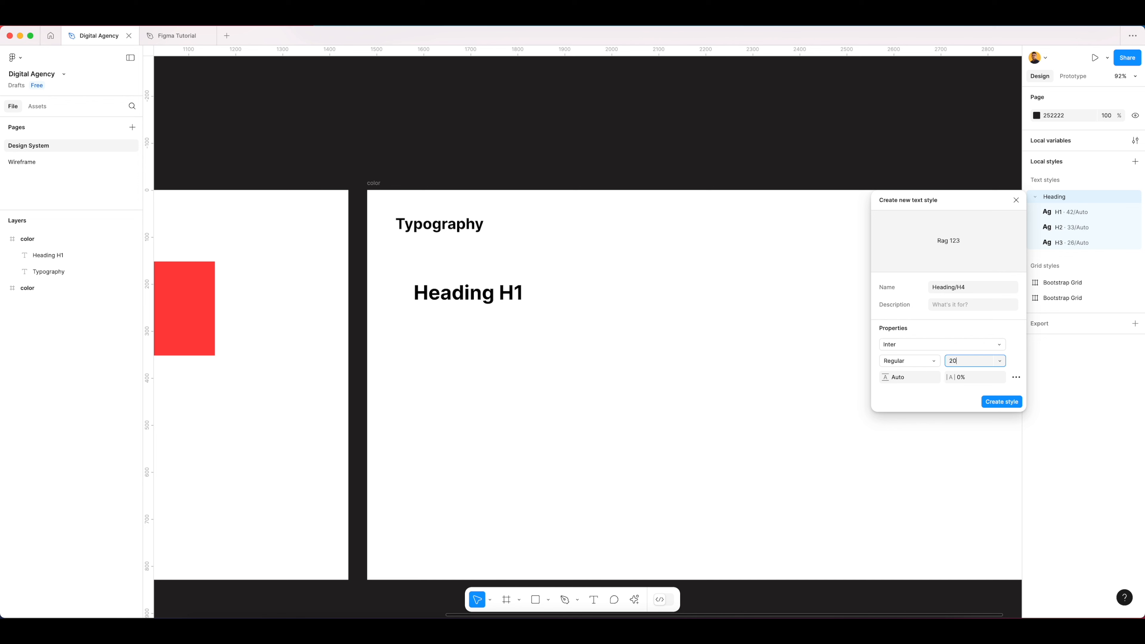
Set the Heading/H4 style's weight to Bold and create the style
{"action": "left_click", "coordinate": [925, 364]}
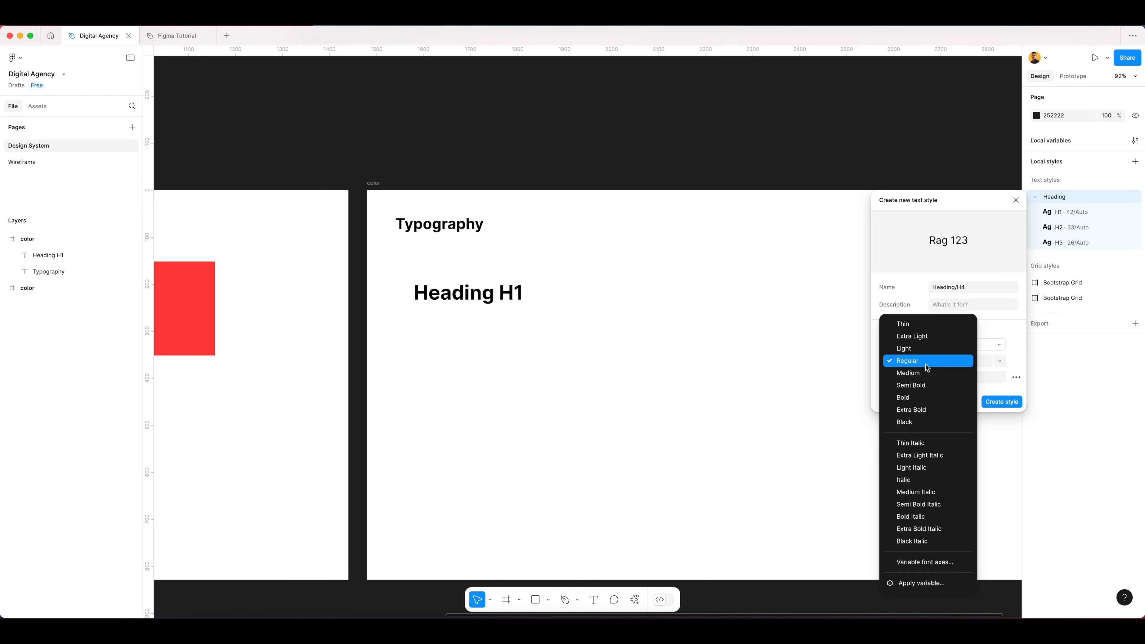
{"action": "left_click", "coordinate": [907, 400]}
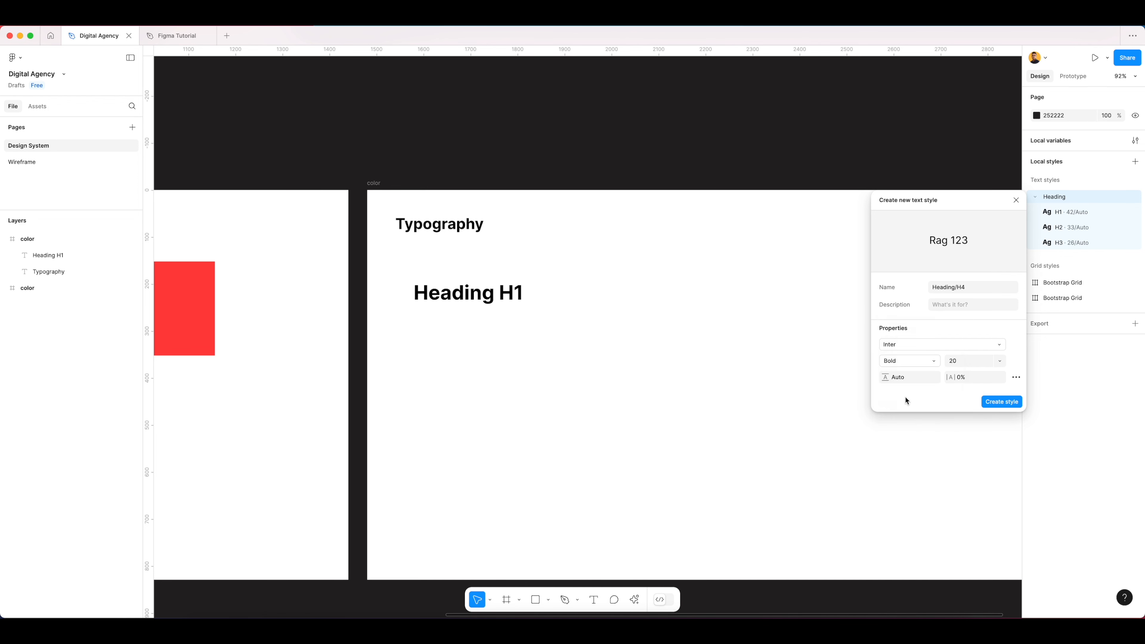
{"action": "left_click", "coordinate": [1001, 402]}
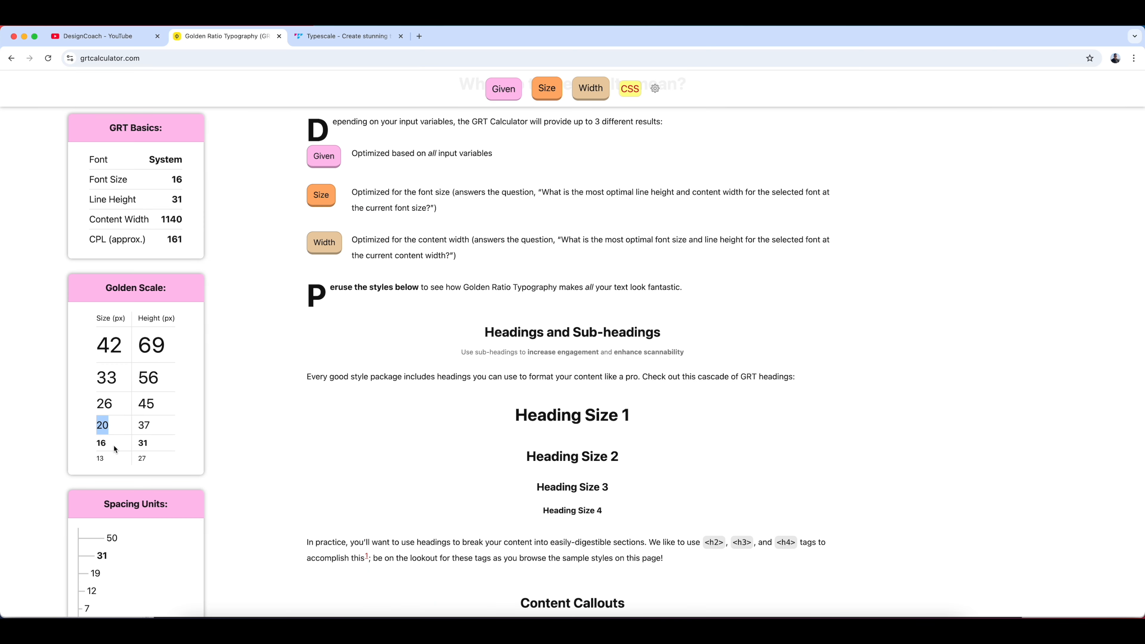
Check the next Golden Scale size in Chrome, then start a Heading/H5 text style in Figma with font size 16
{"action": "left_click_drag", "start_coordinate": [111, 444], "coordinate": [94, 445]}
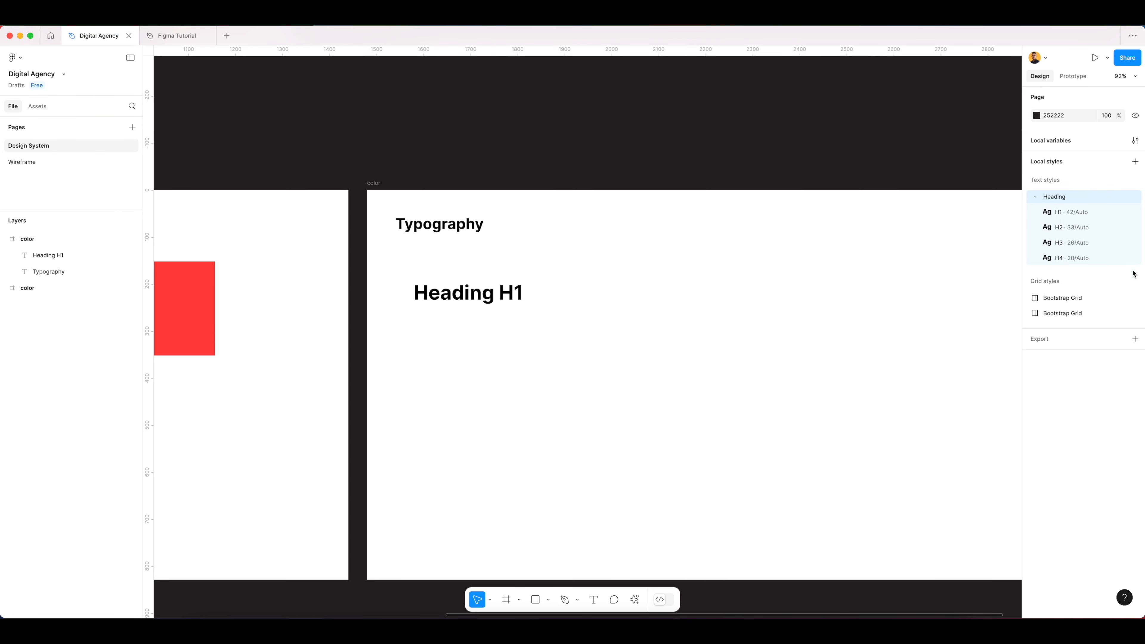
{"action": "left_click", "coordinate": [1133, 196]}
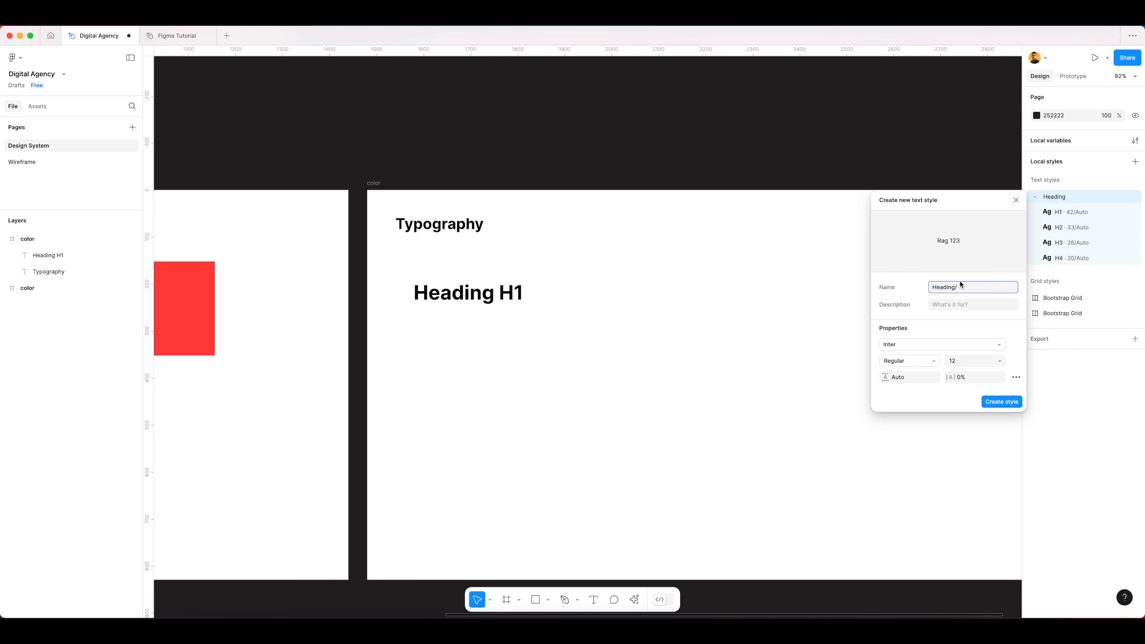
{"action": "type", "text": "h5"}
{"action": "left_click", "coordinate": [1001, 361]}
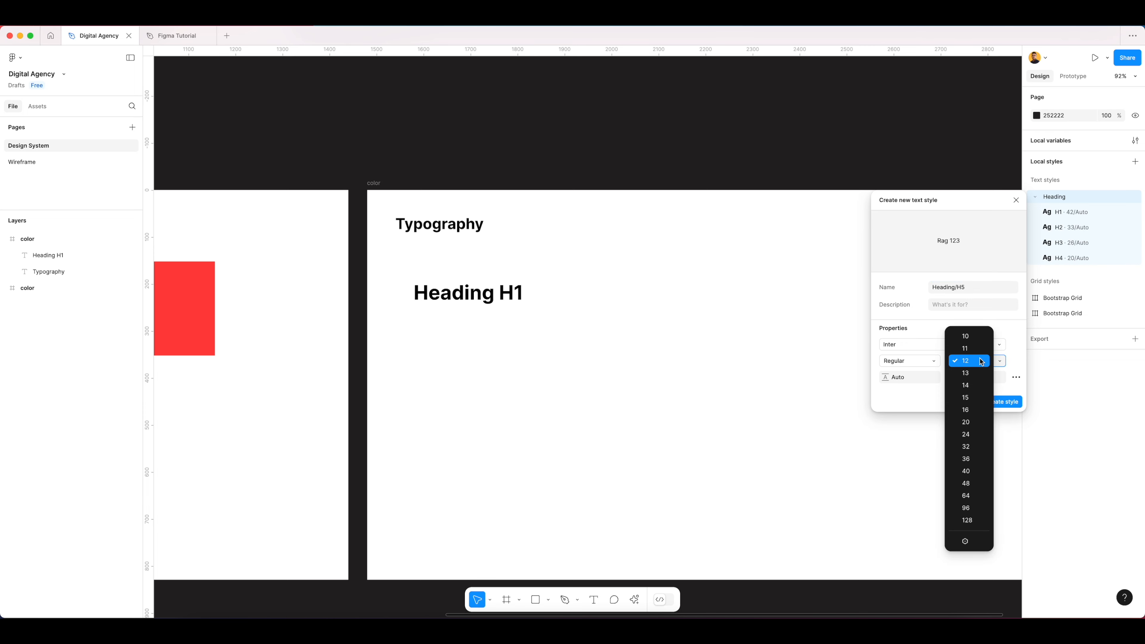
{"action": "left_click", "coordinate": [969, 409]}
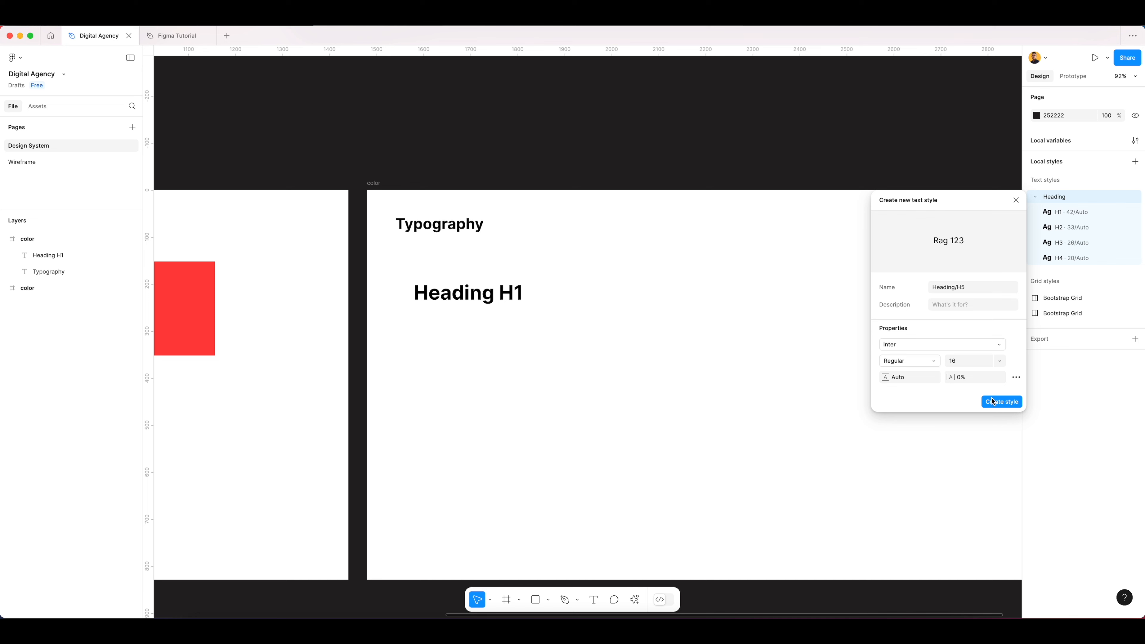
Set the Heading/H5 style's weight to Bold, create the style and collapse the Heading group
{"action": "left_click", "coordinate": [905, 361]}
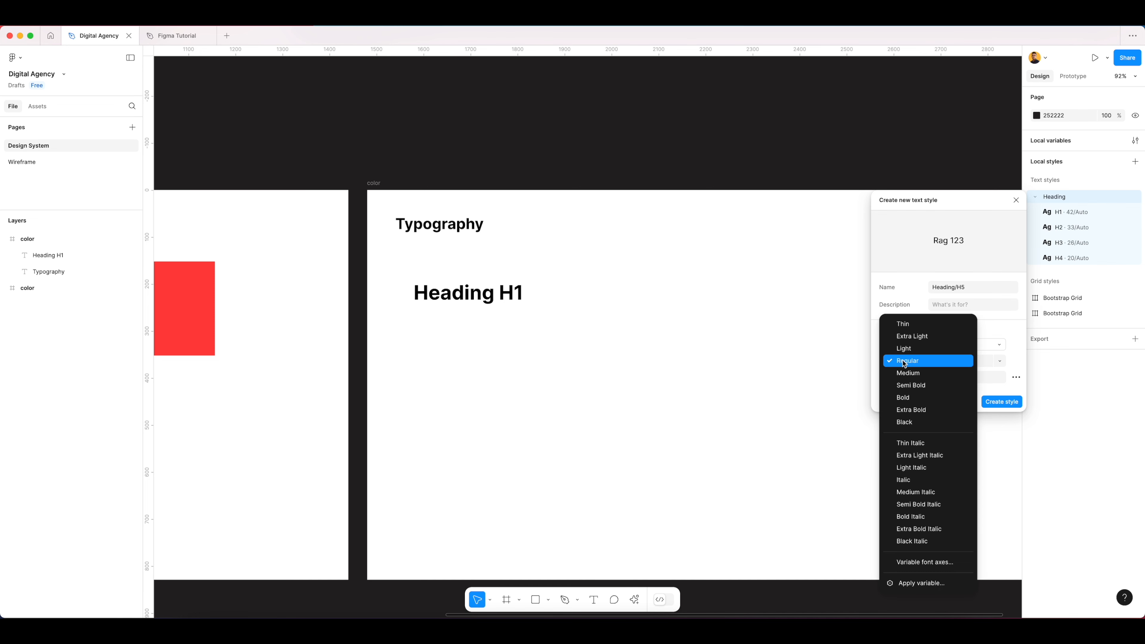
{"action": "left_click", "coordinate": [904, 397]}
{"action": "left_click", "coordinate": [1001, 402]}
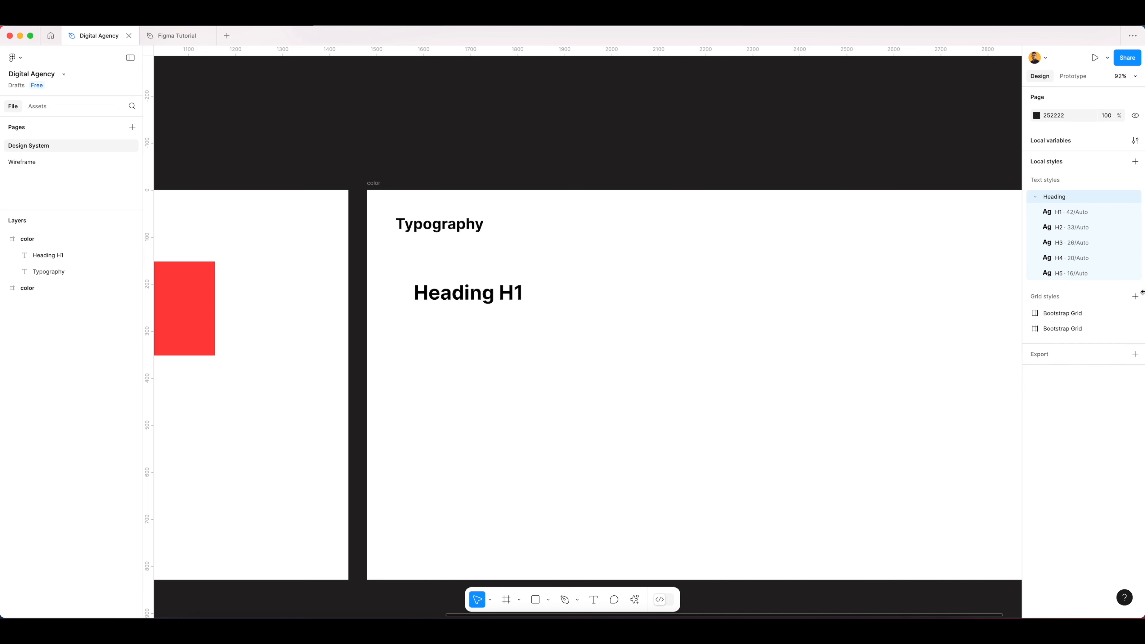
{"action": "mouse_move", "coordinate": [1137, 197]}
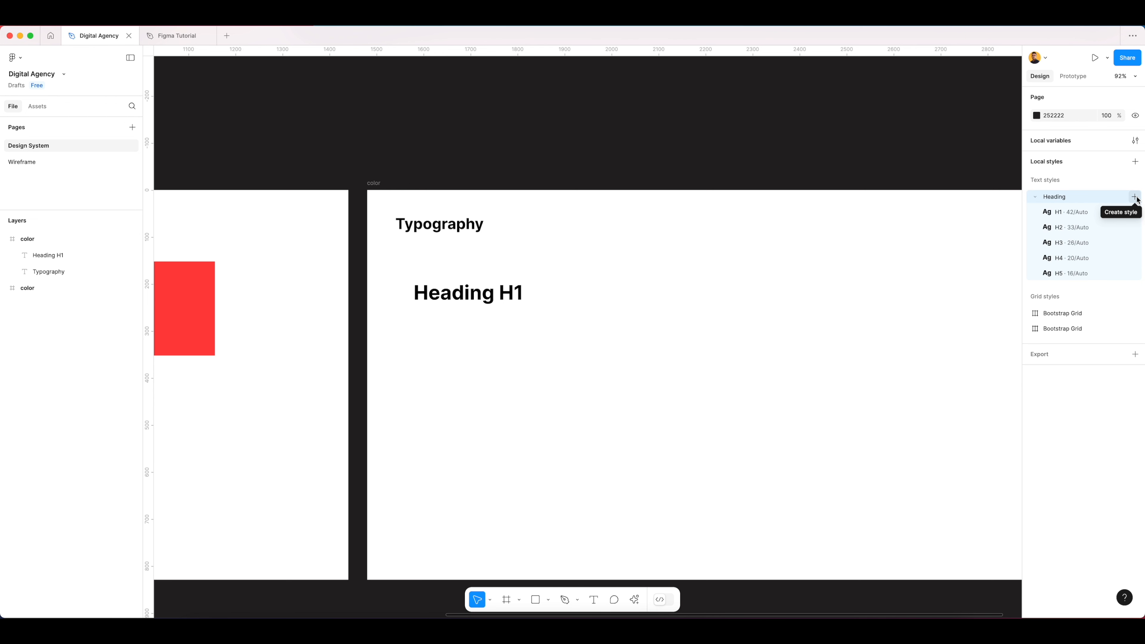
{"action": "left_click", "coordinate": [1035, 198]}
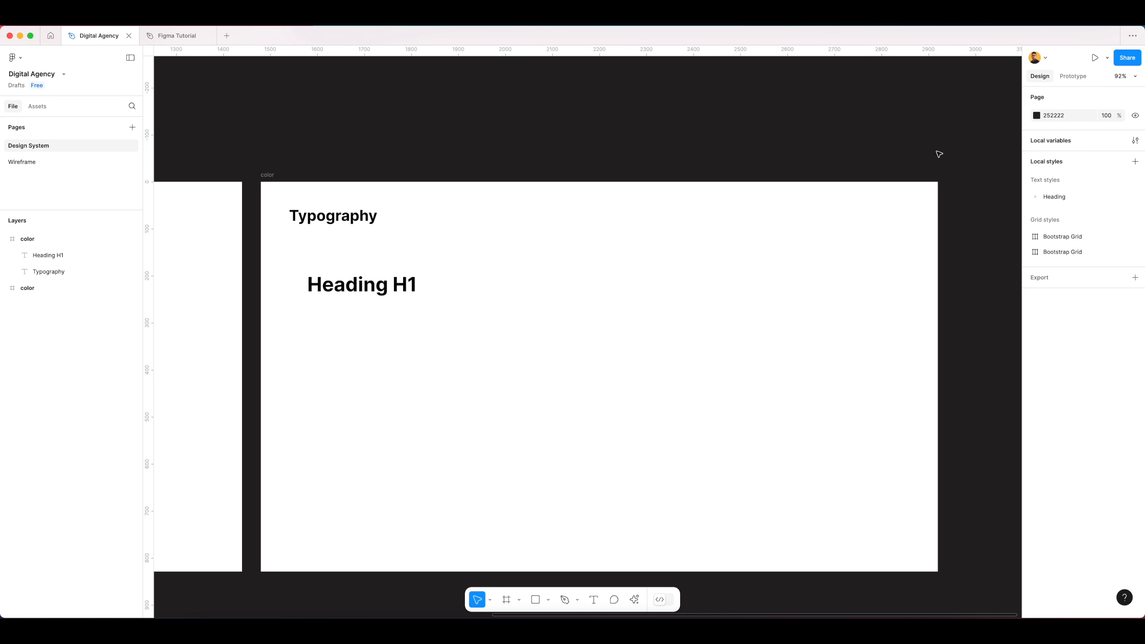
Create a text style named Body / lg with font size 18 and Regular weight
{"action": "left_click", "coordinate": [1135, 162]}
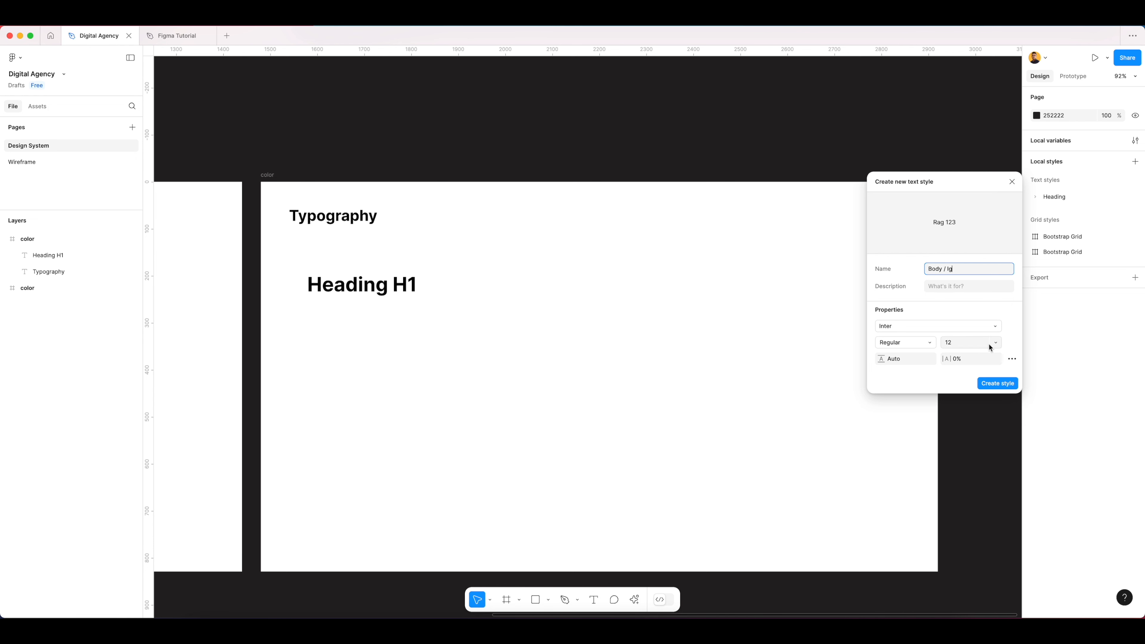
{"action": "left_click", "coordinate": [955, 342]}
{"action": "type", "text": "18"}
{"action": "left_click", "coordinate": [912, 342]}
{"action": "left_click", "coordinate": [902, 342]}
{"action": "left_click", "coordinate": [1000, 386]}
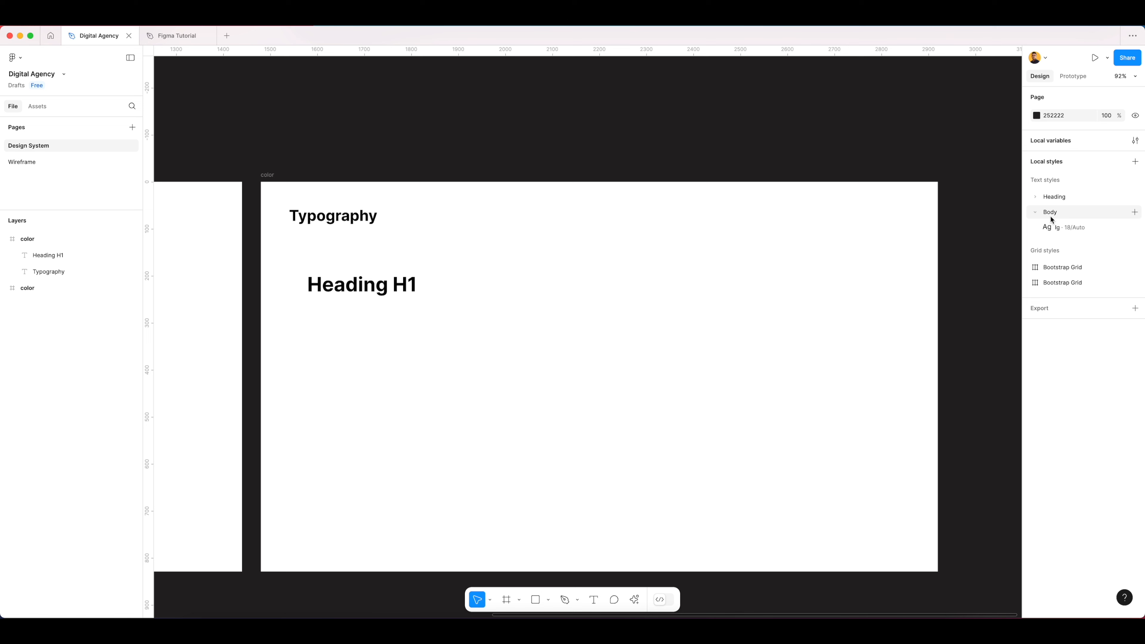
Set up an md text style in the Body group with font size 16 and the description "used for body text"
{"action": "left_click", "coordinate": [1135, 212]}
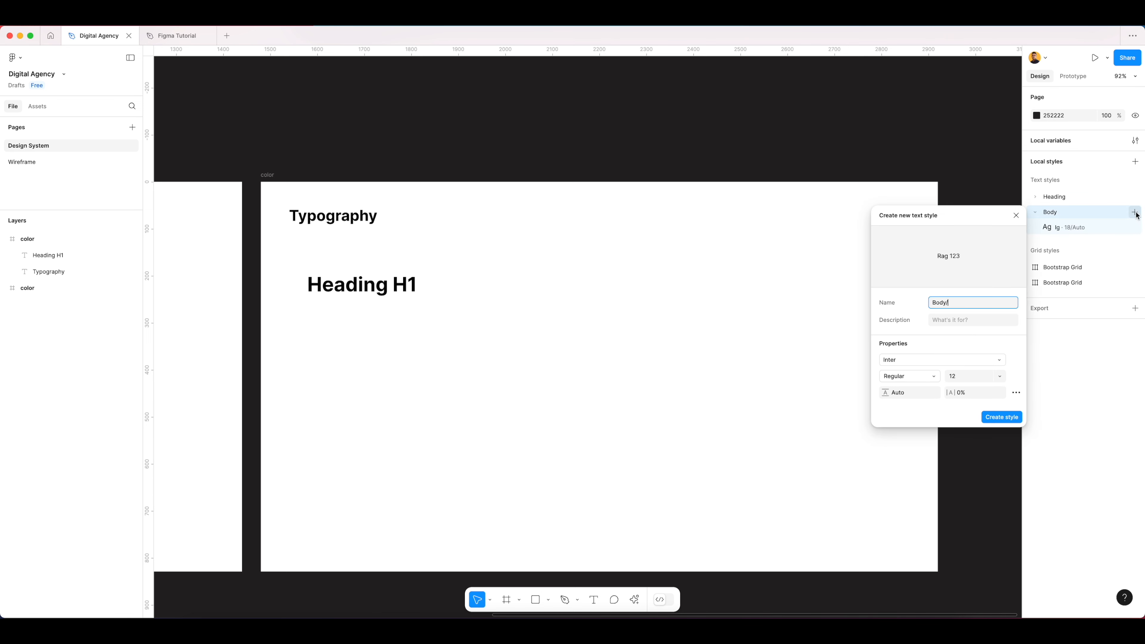
{"action": "type", "text": "md"}
{"action": "left_click", "coordinate": [956, 378]}
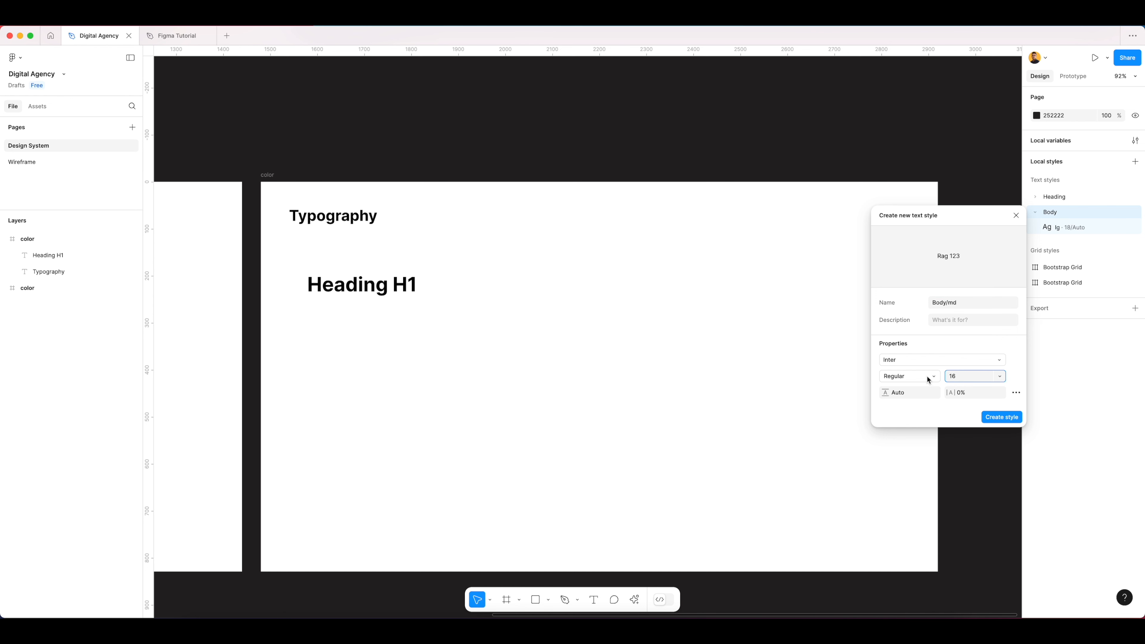
{"action": "left_click", "coordinate": [965, 319]}
{"action": "type", "text": "used for no"}
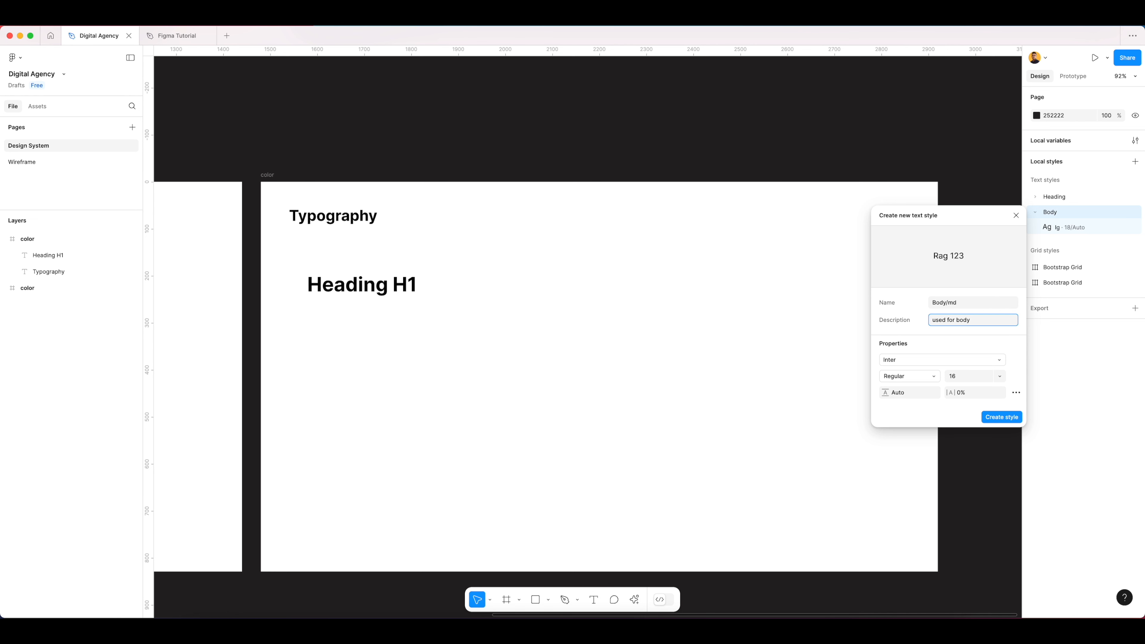
{"action": "type", "text": "text"}
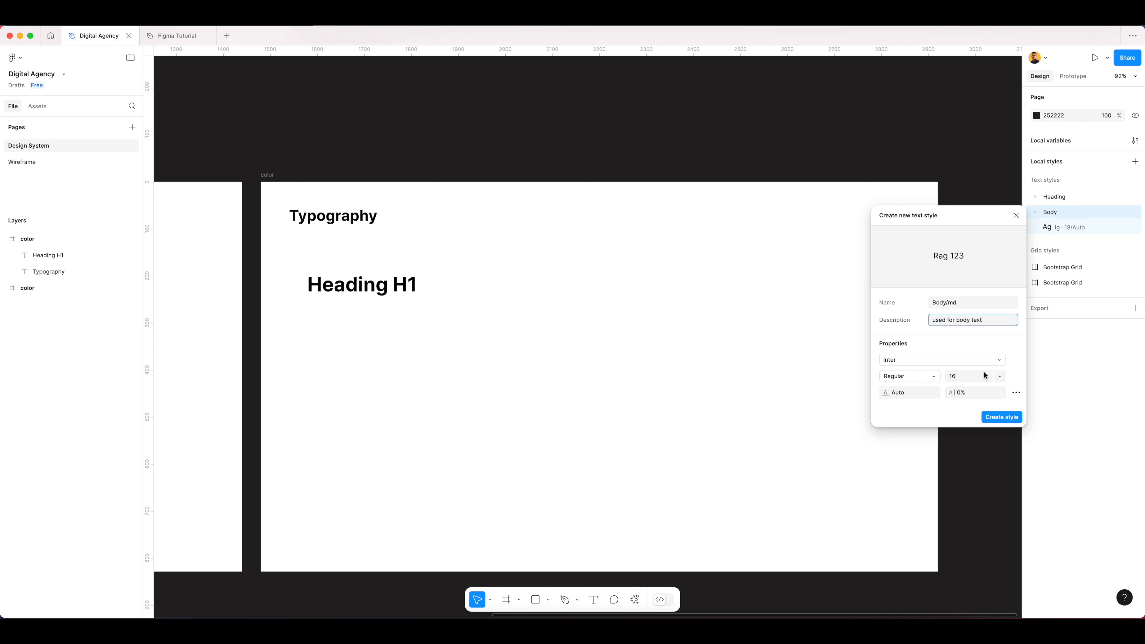
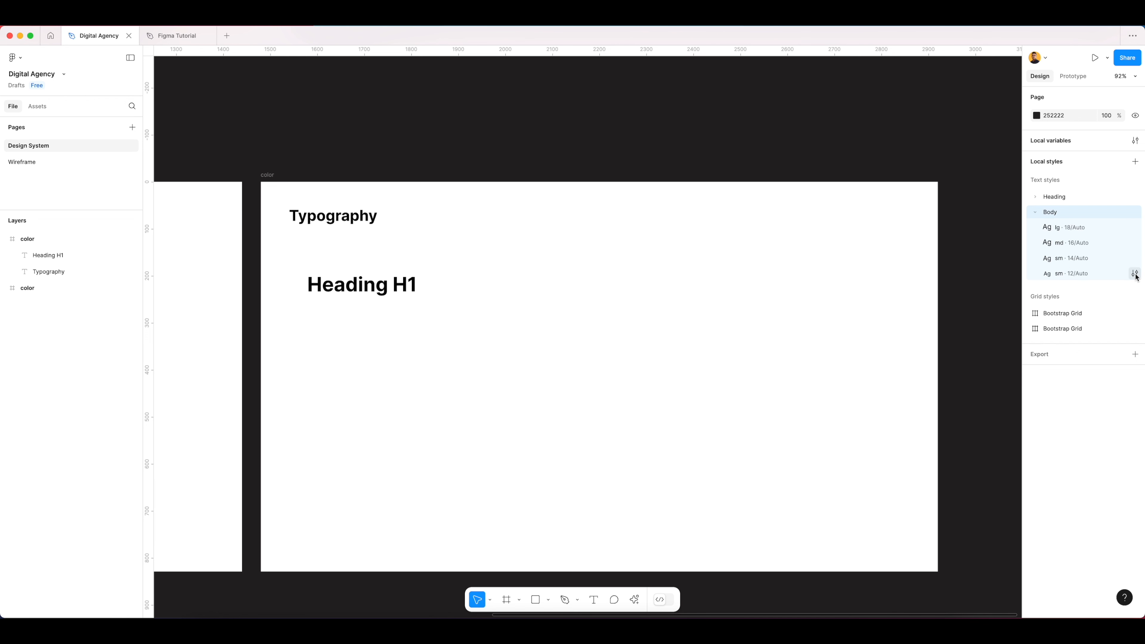
Rename the 12-size Body text style to xs
{"action": "left_click", "coordinate": [1134, 273]}
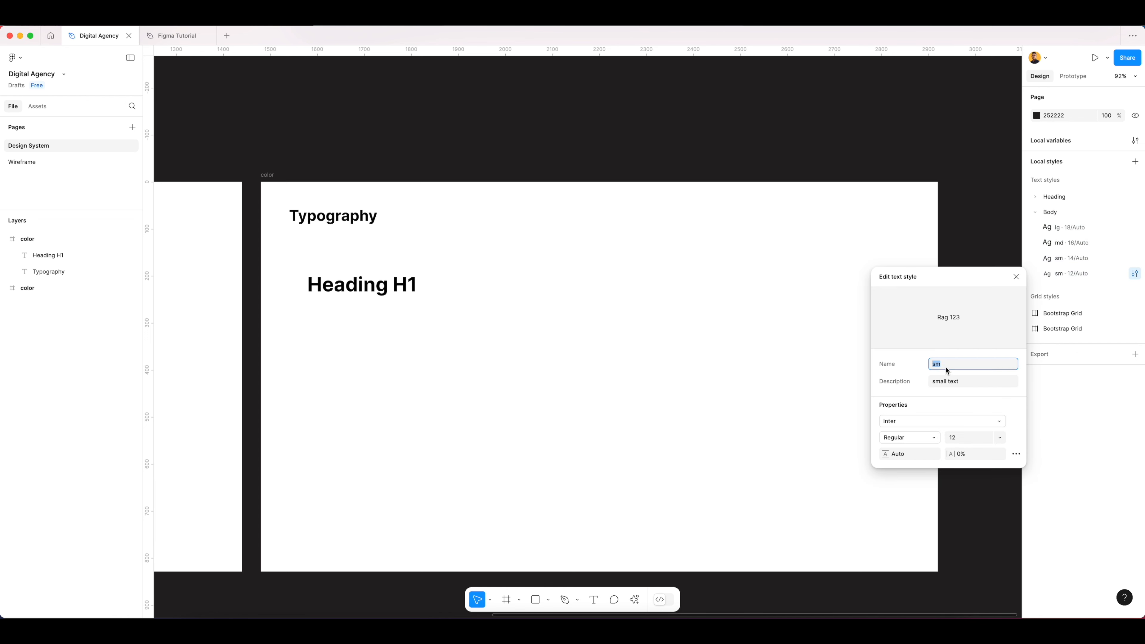
{"action": "type", "text": "xs"}
{"action": "left_click", "coordinate": [1016, 277]}
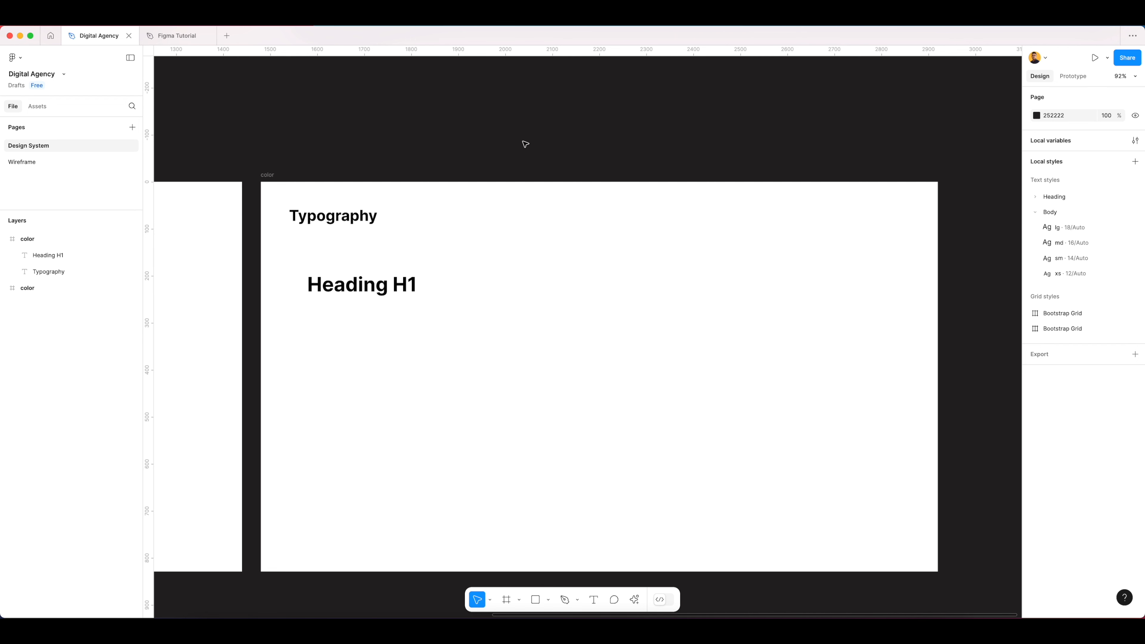
Duplicate Heading H1 just below it, change the copy's text to Heading H2 and apply the Heading/H2 style
{"action": "left_click_drag", "start_coordinate": [380, 287], "coordinate": [369, 309]}
{"action": "double_click", "coordinate": [369, 309]}
{"action": "key", "text": "Right"}
{"action": "key", "text": "BackSpace"}
{"action": "type", "text": "2"}
{"action": "key", "text": "Escape"}
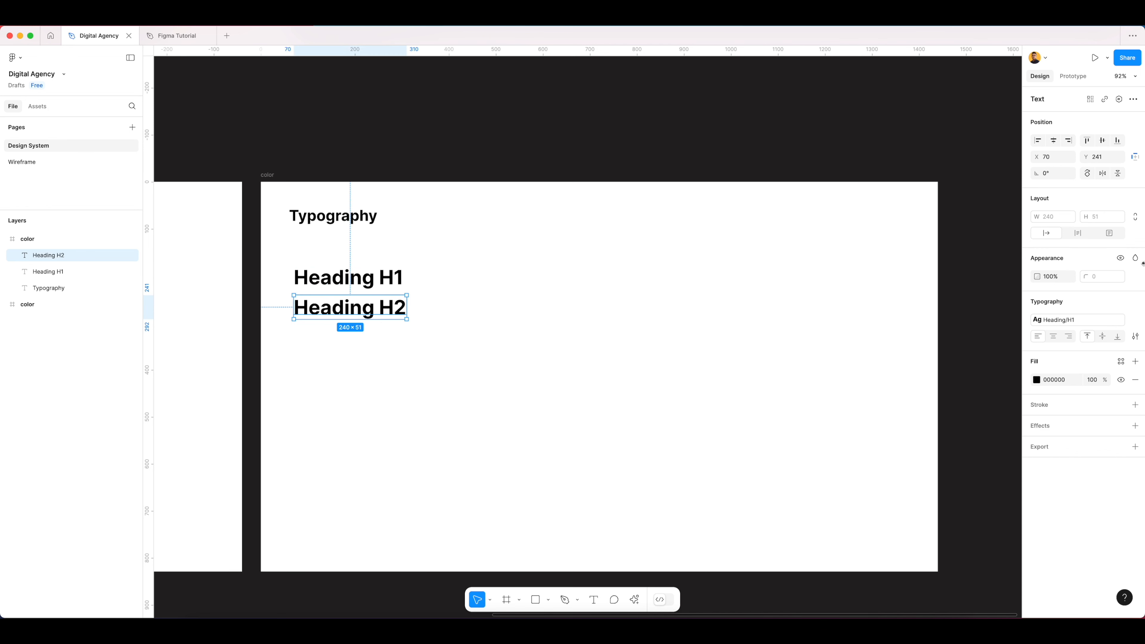
{"action": "left_click", "coordinate": [1069, 321]}
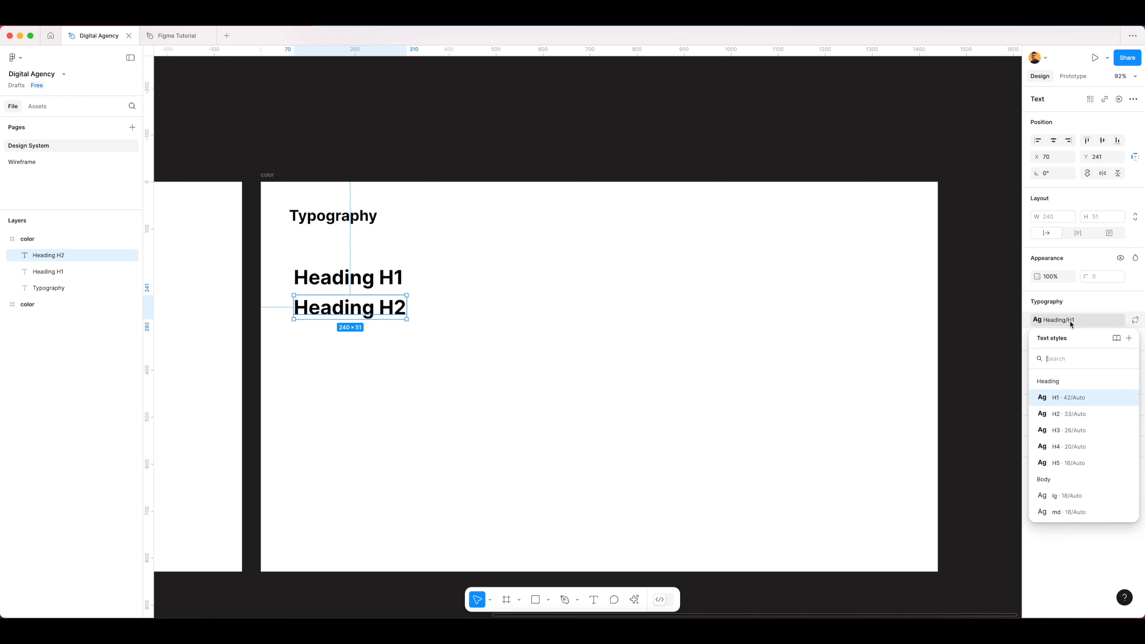
{"action": "left_click", "coordinate": [1075, 418]}
{"action": "left_click", "coordinate": [413, 369]}
Duplicate Heading H2 below itself, change the copy's text to Heading H3 and apply the Heading/H3 style
{"action": "left_click_drag", "start_coordinate": [353, 306], "coordinate": [351, 330]}
{"action": "double_click", "coordinate": [364, 330]}
{"action": "key", "text": "Right"}
{"action": "key", "text": "BackSpace"}
{"action": "type", "text": "3"}
{"action": "key", "text": "Escape"}
{"action": "left_click_drag", "start_coordinate": [367, 335], "coordinate": [367, 339]}
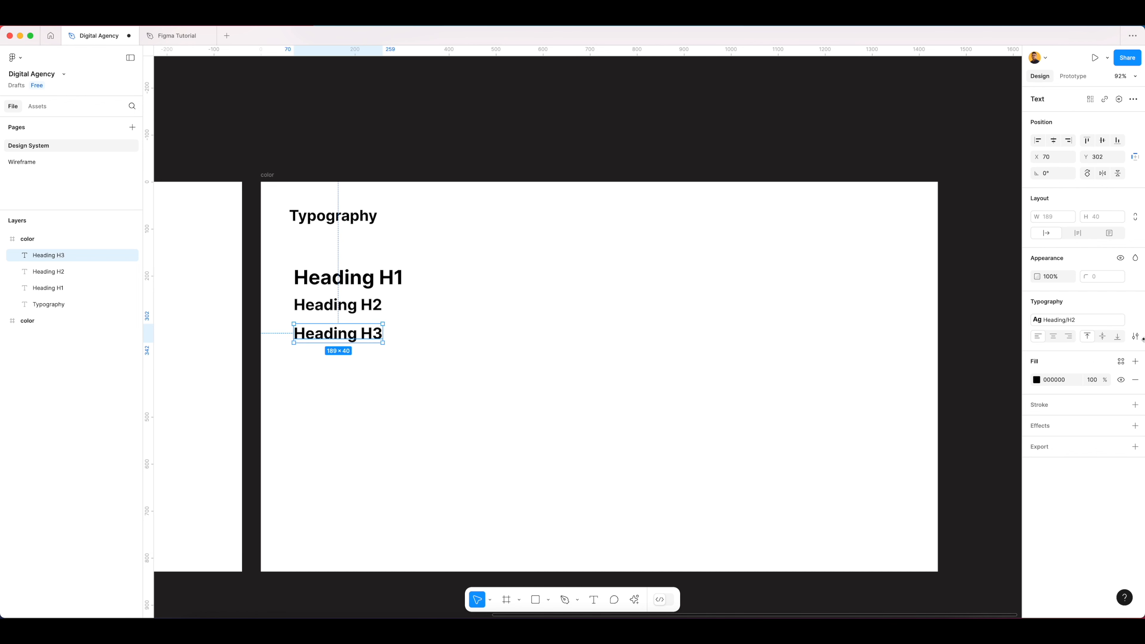
{"action": "left_click", "coordinate": [1083, 321]}
{"action": "left_click", "coordinate": [1117, 431]}
{"action": "key", "text": "Escape"}
Duplicate Heading H3 below itself, change the copy's text to Heading H4 and apply the Heading/H4 style
{"action": "left_click_drag", "start_coordinate": [344, 333], "coordinate": [344, 359]}
{"action": "double_click", "coordinate": [341, 358]}
{"action": "key", "text": "Right"}
{"action": "key", "text": "BackSpace"}
{"action": "type", "text": "4"}
{"action": "key", "text": "Escape"}
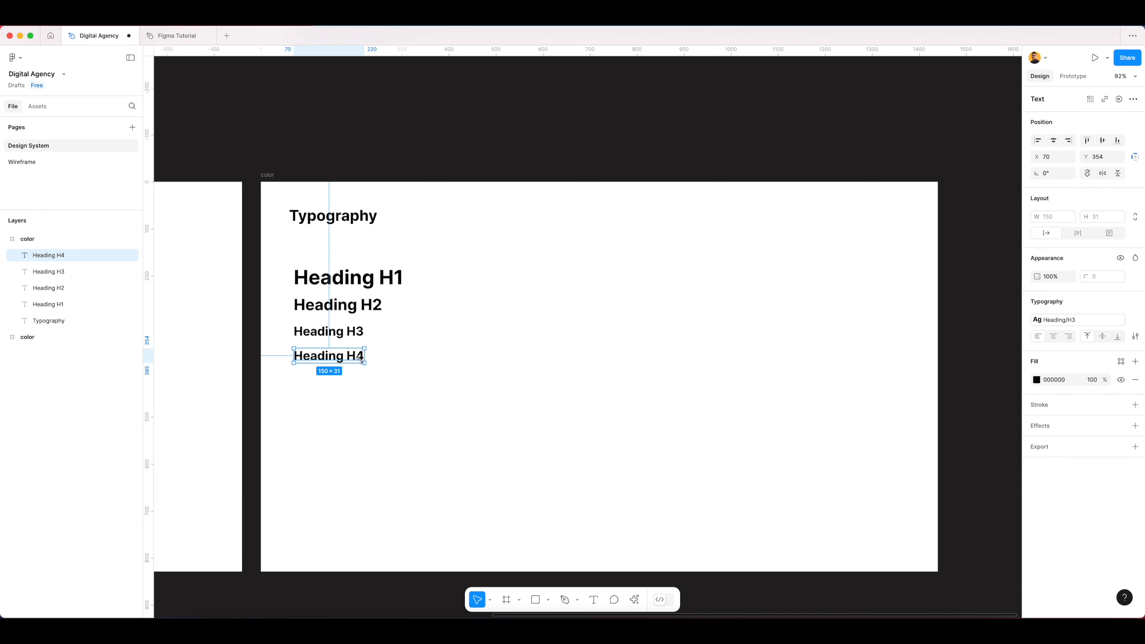
{"action": "left_click", "coordinate": [1077, 320]}
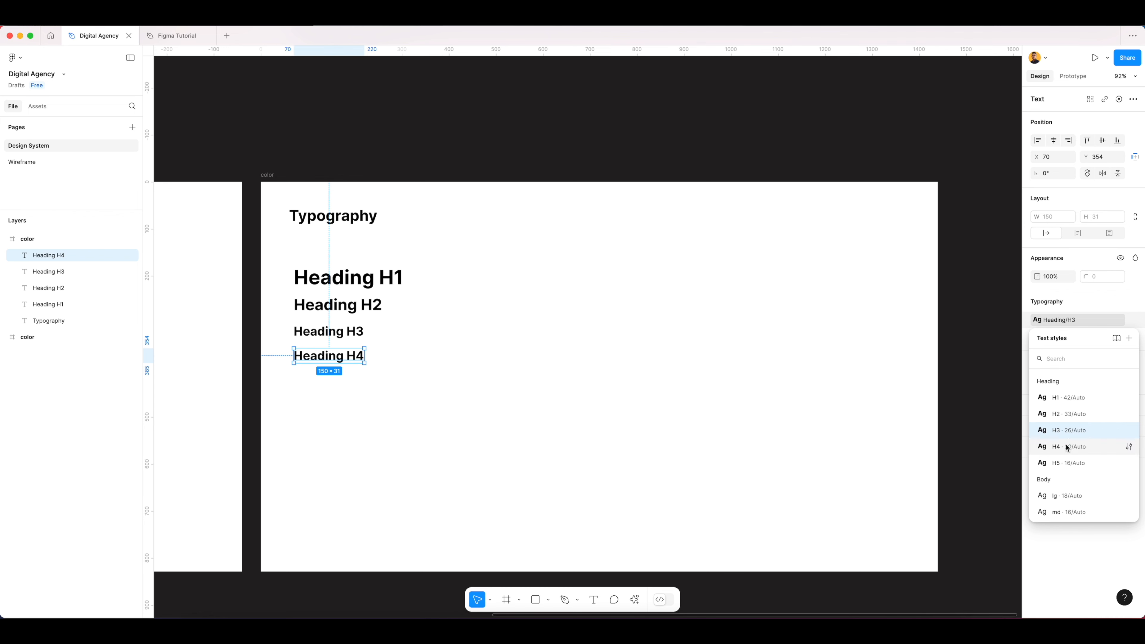
{"action": "left_click", "coordinate": [1075, 443]}
{"action": "left_click", "coordinate": [462, 380]}
Duplicate Heading H4 below itself, change the copy's text to Heading H5 and apply the Heading/H5 style
{"action": "left_click", "coordinate": [325, 359]}
{"action": "left_click_drag", "start_coordinate": [338, 354], "coordinate": [338, 380]}
{"action": "double_click", "coordinate": [338, 379]}
{"action": "key", "text": "Right"}
{"action": "key", "text": "BackSpace"}
{"action": "key", "text": "Escape"}
{"action": "left_click_drag", "start_coordinate": [337, 379], "coordinate": [337, 374]}
{"action": "left_click", "coordinate": [1084, 323]}
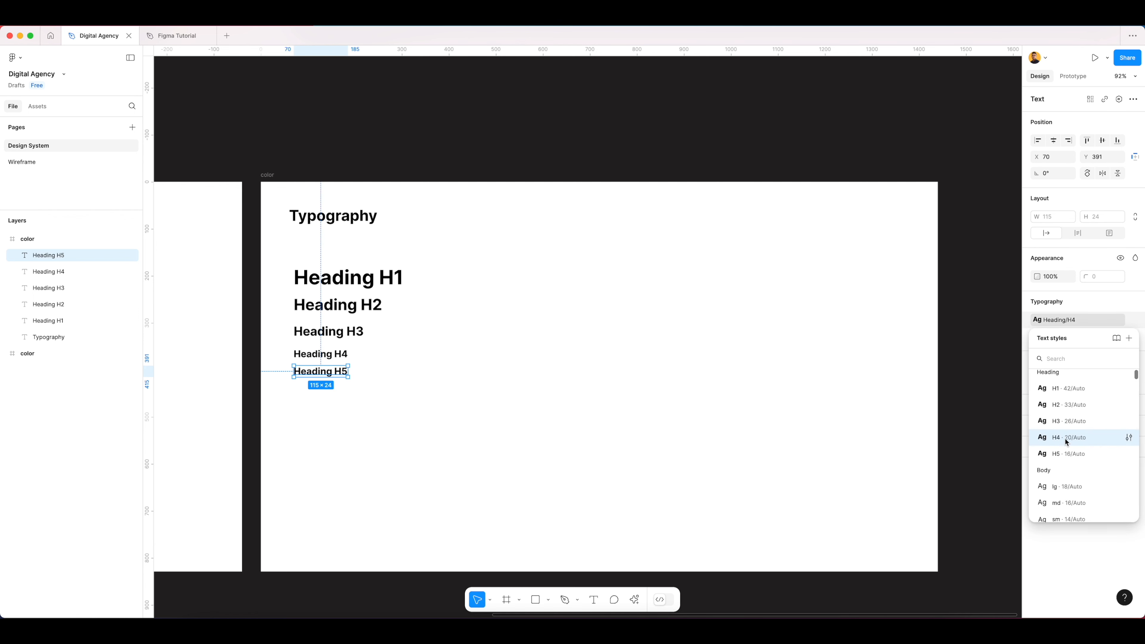
{"action": "left_click", "coordinate": [1068, 454]}
{"action": "left_click", "coordinate": [419, 355]}
Distribute the vertical spacing of the five headings H1 to H5 evenly
{"action": "left_click_drag", "start_coordinate": [410, 339], "coordinate": [502, 314]}
{"action": "left_click_drag", "start_coordinate": [527, 248], "coordinate": [396, 366]}
{"action": "left_click", "coordinate": [543, 293]}
{"action": "left_click_drag", "start_coordinate": [529, 249], "coordinate": [409, 366]}
{"action": "left_click", "coordinate": [1135, 142]}
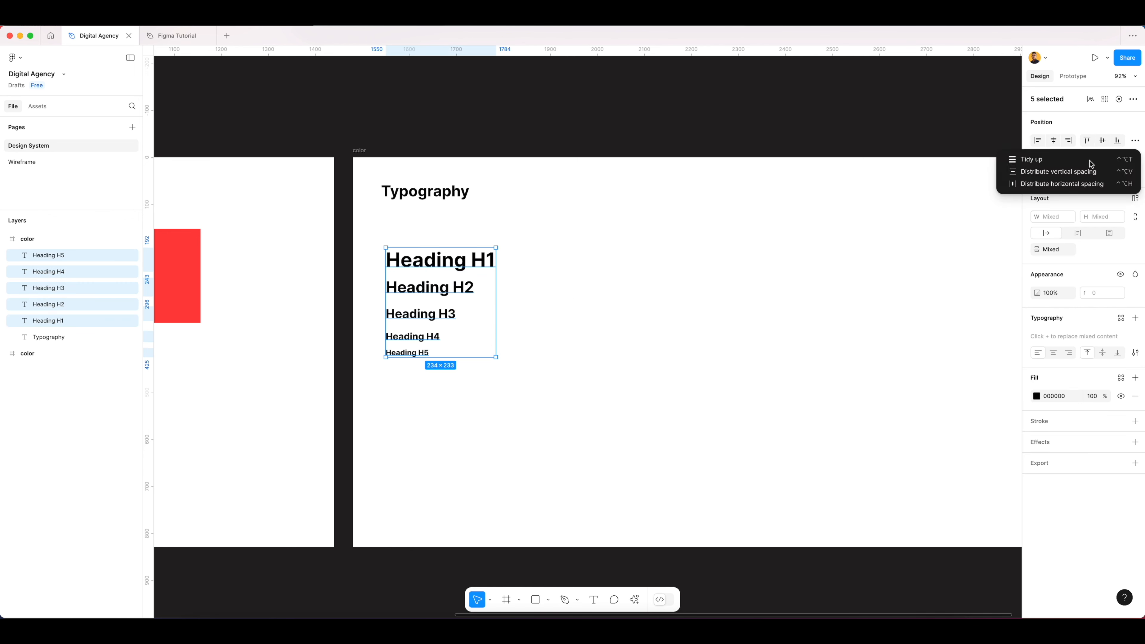
{"action": "left_click", "coordinate": [1012, 185]}
{"action": "left_click", "coordinate": [540, 332]}
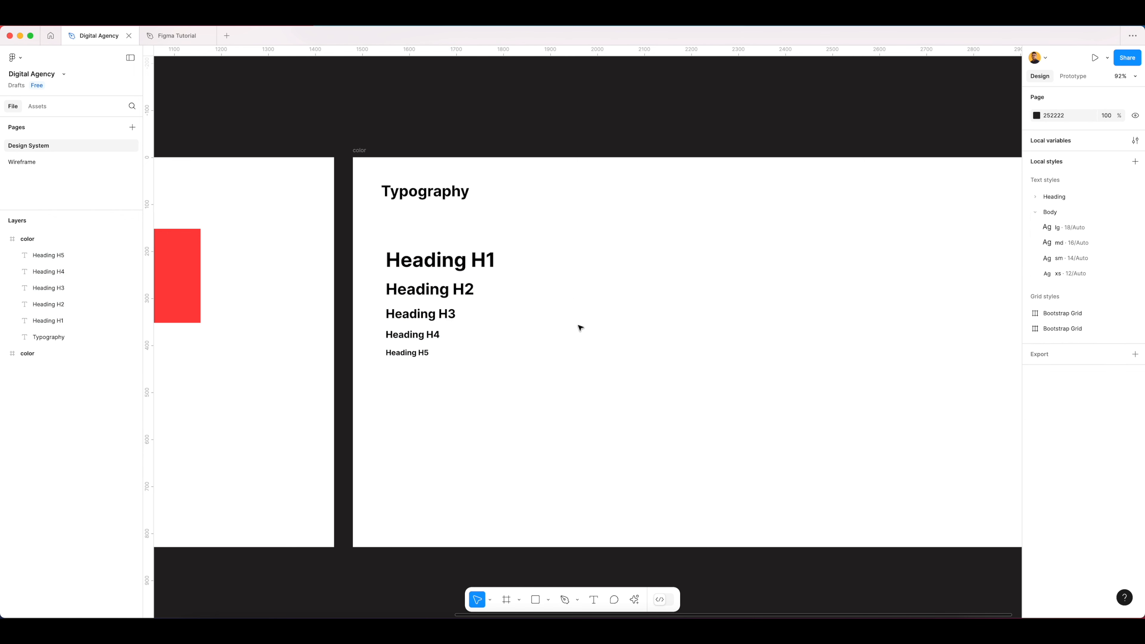
{"action": "left_click_drag", "start_coordinate": [703, 328], "coordinate": [679, 321]}
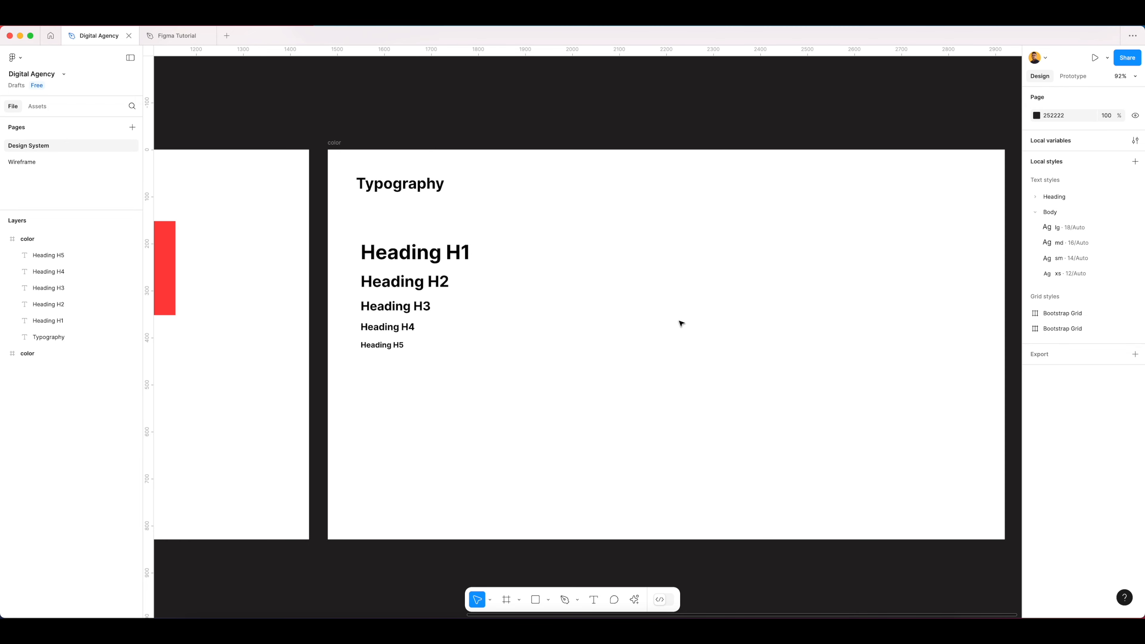
{"action": "scroll", "coordinate": [488, 366], "scroll_direction": "left", "scroll_amount": 5}
{"action": "key", "text": "t"}
{"action": "left_click", "coordinate": [516, 371]}
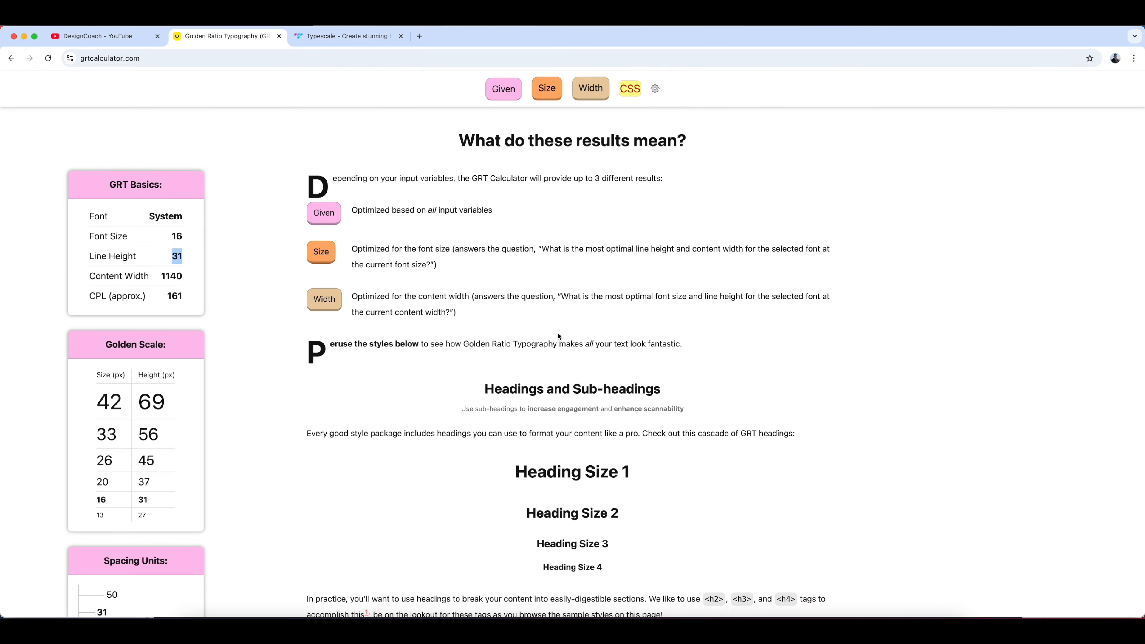
In a new Chrome tab, search for lorem ipsum dummy text, open lipsum.com and copy the first Lorem Ipsum sentence
{"action": "key", "text": "super+t"}
{"action": "type", "text": "lorem"}
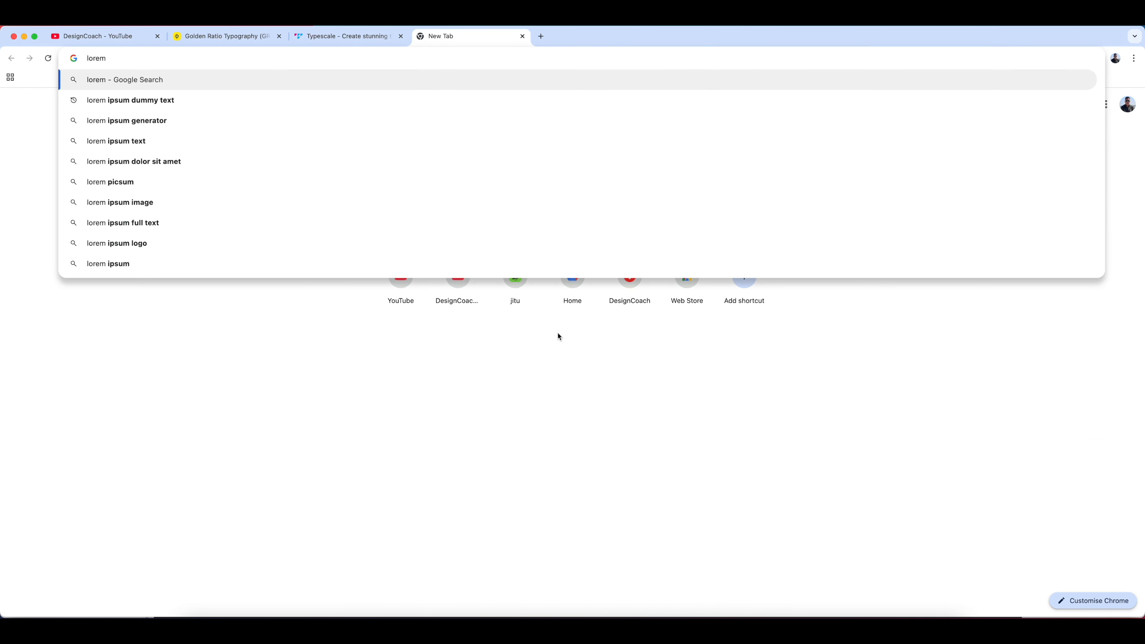
{"action": "key", "text": "Down"}
{"action": "key", "text": "Return"}
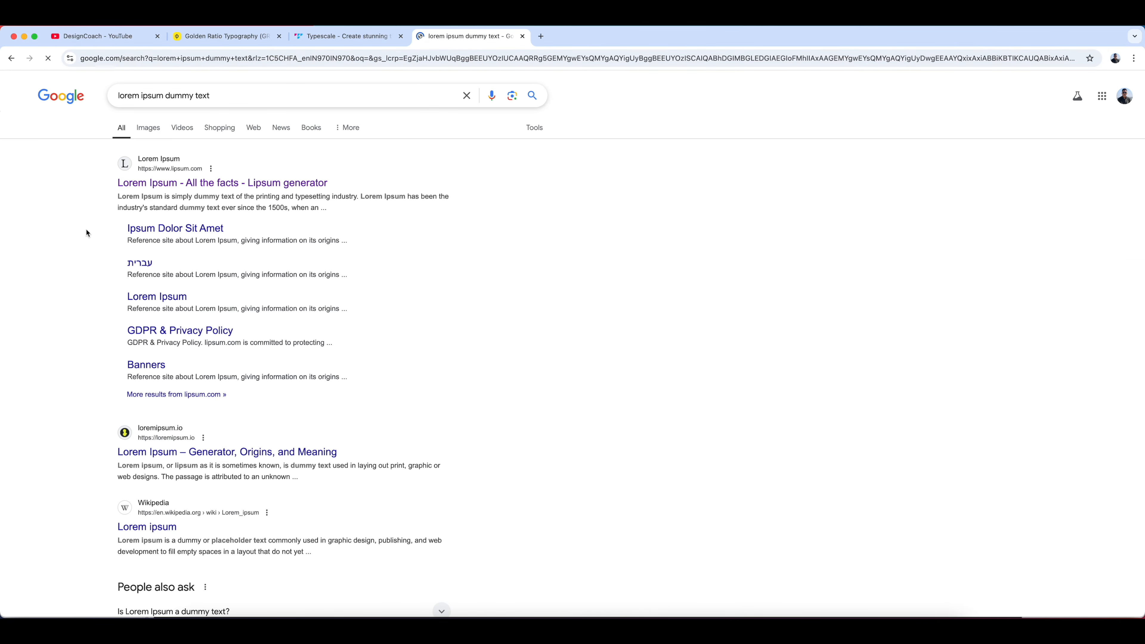
{"action": "left_click", "coordinate": [178, 186]}
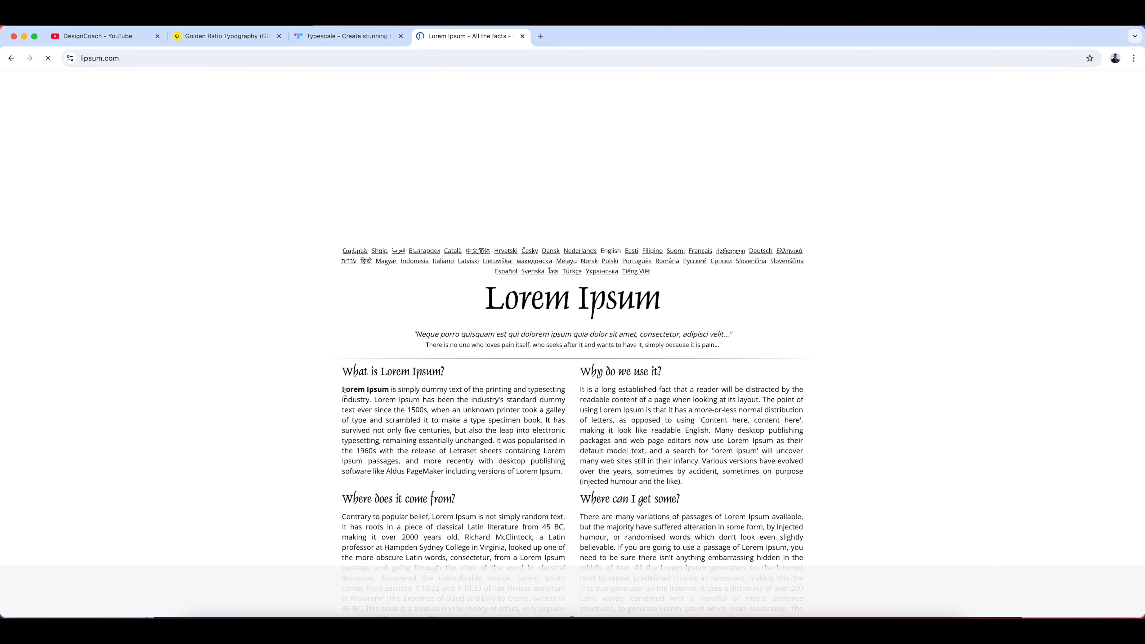
{"action": "left_click_drag", "start_coordinate": [345, 392], "coordinate": [371, 400]}
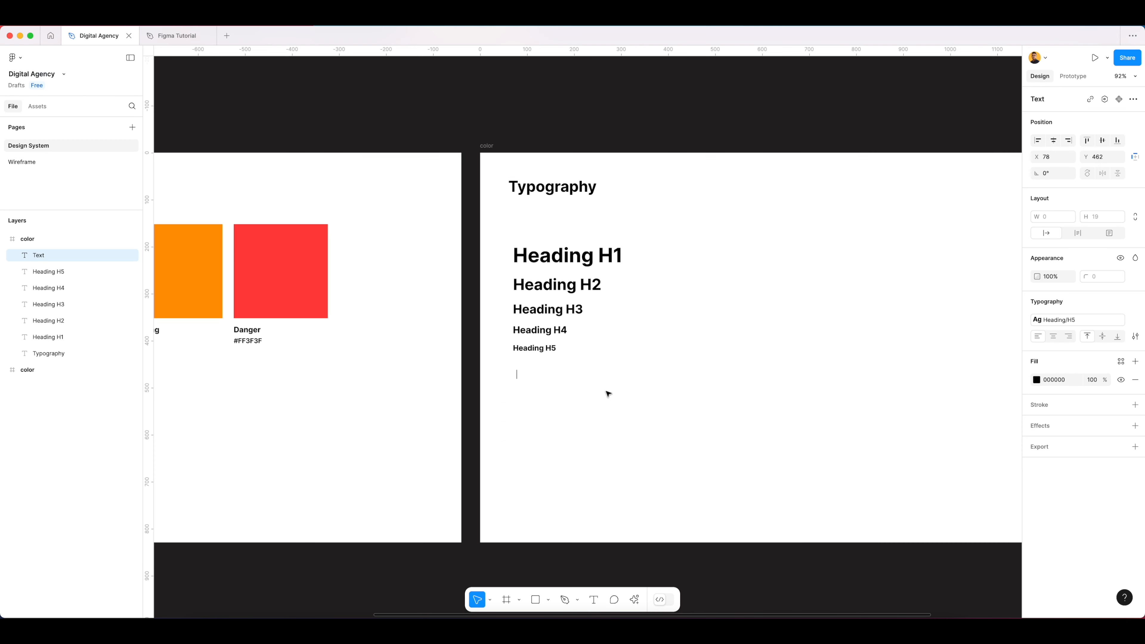
Back in Figma, add the text "Lorem Ipsum is simply dummy text of the printing and typesetting industry." below Heading H5 in the Body/lg style
{"action": "key", "text": "Escape"}
{"action": "key", "text": "t"}
{"action": "left_click", "coordinate": [522, 384]}
{"action": "type", "text": "Lorem Ipsum is simply dummy text of the printing and typesetting industry."}
{"action": "key", "text": "Escape"}
{"action": "scroll", "coordinate": [785, 445], "scroll_direction": "right", "scroll_amount": 3}
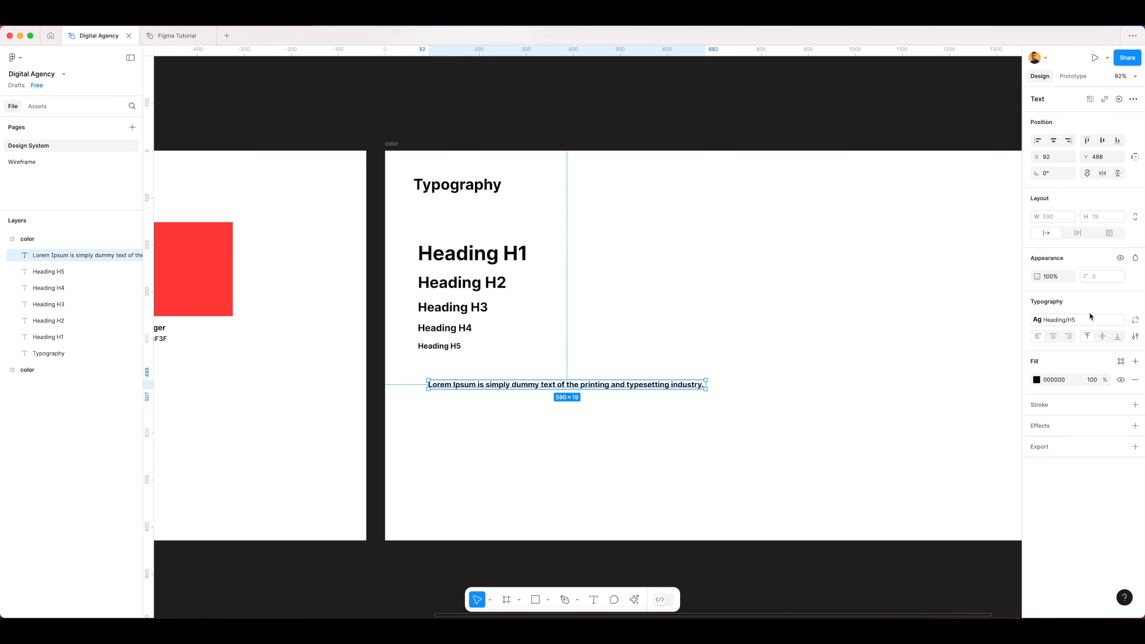
{"action": "left_click", "coordinate": [1076, 318]}
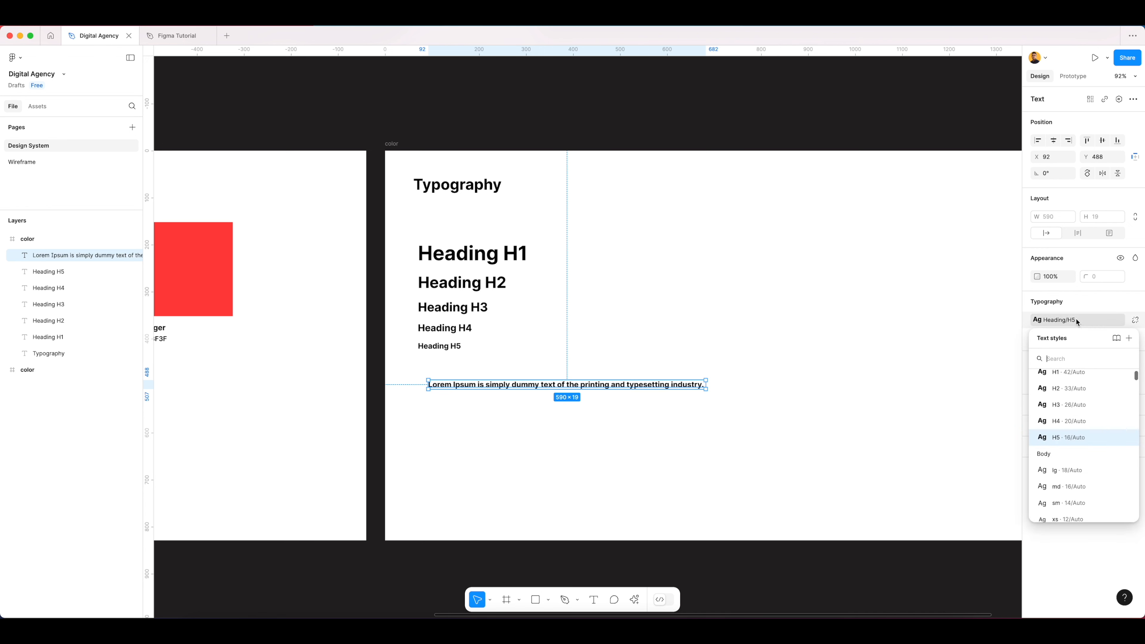
{"action": "left_click", "coordinate": [1075, 472]}
{"action": "left_click", "coordinate": [657, 437]}
Duplicate the Lorem Ipsum line twice downwards, applying Body/md to the first copy and Body/sm to the second
{"action": "left_click_drag", "start_coordinate": [656, 393], "coordinate": [588, 427]}
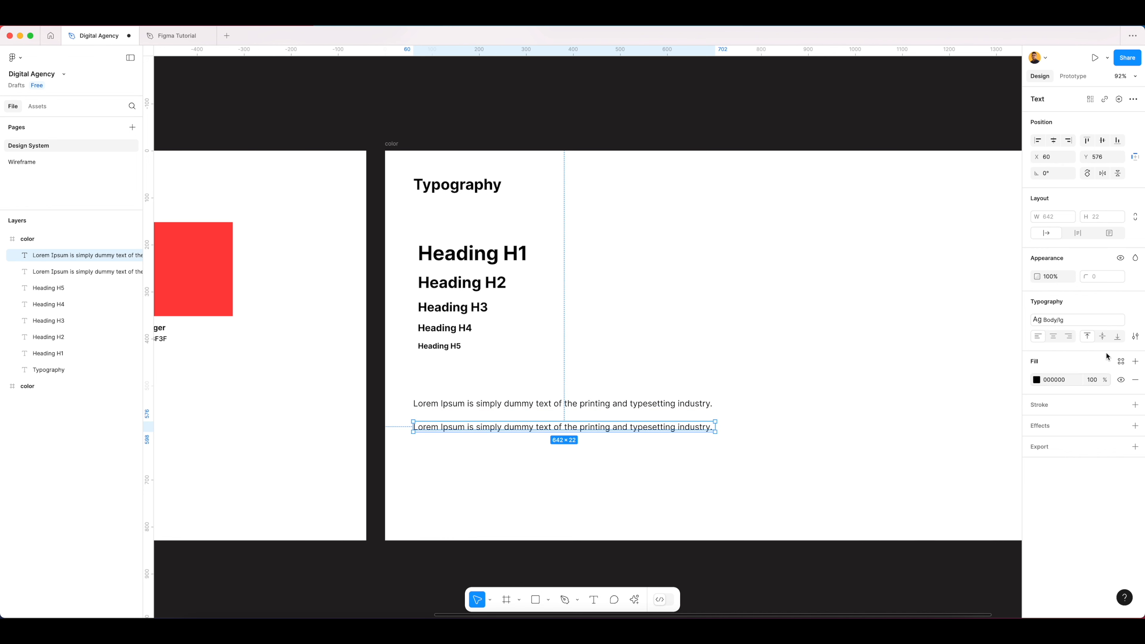
{"action": "left_click", "coordinate": [1064, 323]}
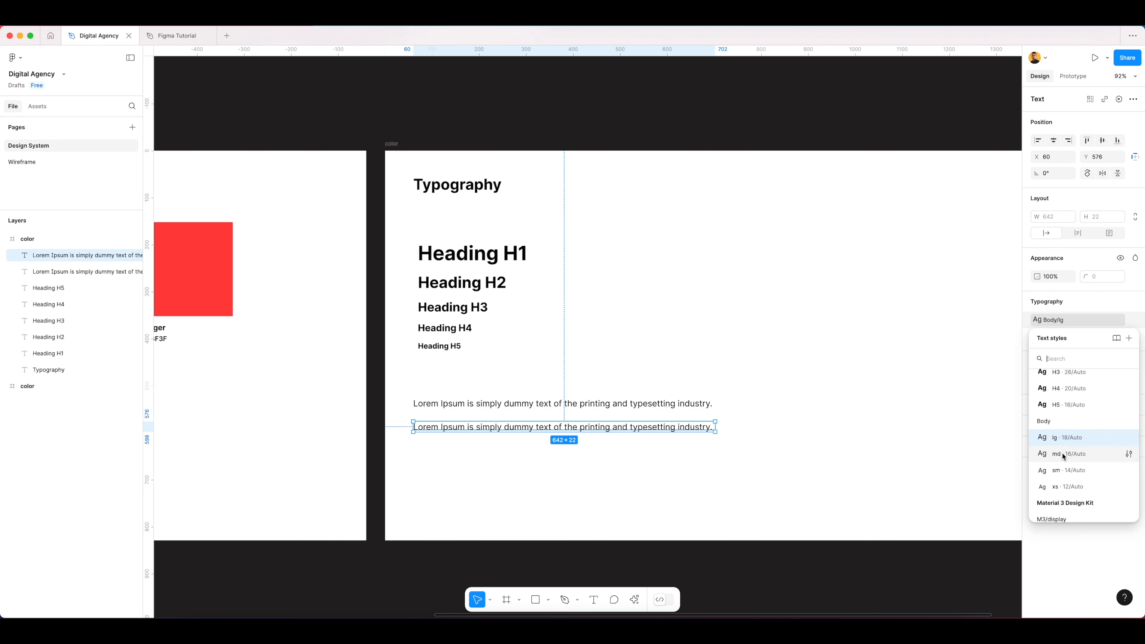
{"action": "left_click", "coordinate": [1045, 453]}
{"action": "left_click_drag", "start_coordinate": [581, 428], "coordinate": [580, 451]}
{"action": "left_click", "coordinate": [1071, 317]}
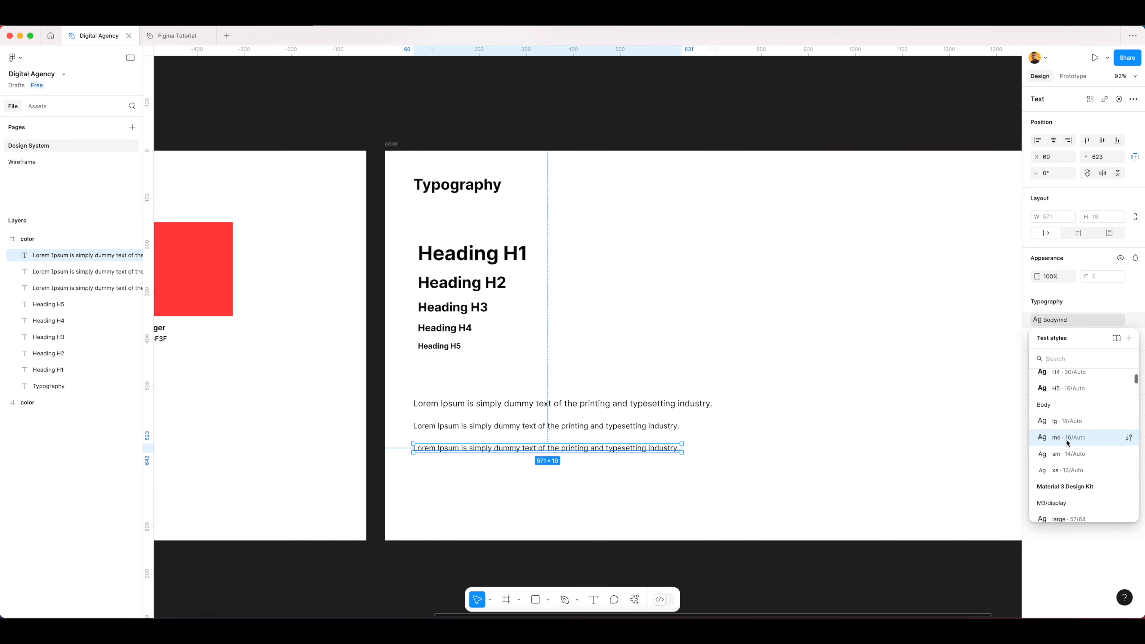
{"action": "left_click", "coordinate": [1067, 454]}
Duplicate the Body/sm Lorem Ipsum line below itself and apply the Body/xs style to the copy
{"action": "left_click_drag", "start_coordinate": [531, 452], "coordinate": [531, 468]}
{"action": "left_click", "coordinate": [1073, 319]}
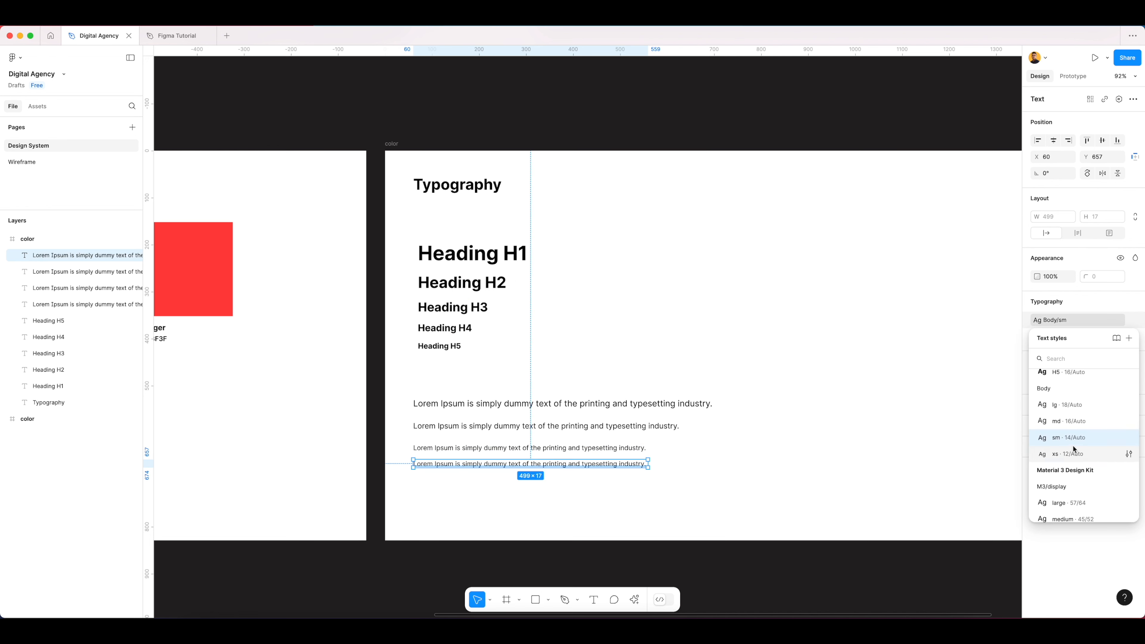
{"action": "left_click", "coordinate": [1067, 454]}
{"action": "left_click", "coordinate": [743, 381]}
Distribute the four Lorem Ipsum sample lines below the headings with equal vertical spacing
{"action": "scroll", "coordinate": [520, 394], "scroll_direction": "up", "scroll_amount": 3}
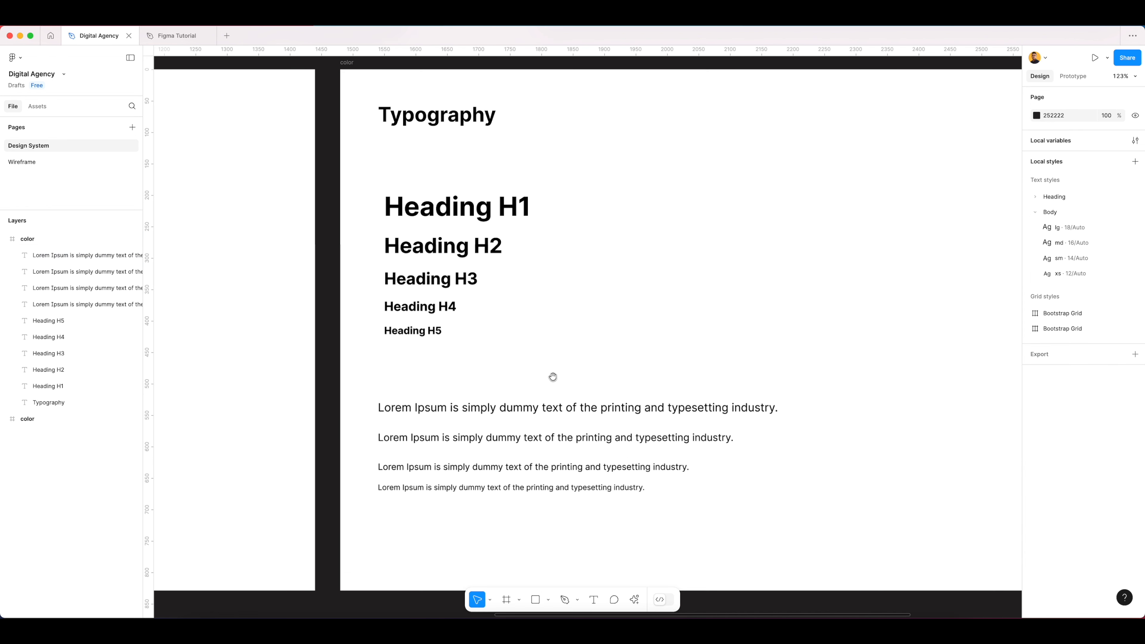
{"action": "scroll", "coordinate": [552, 376], "scroll_direction": "down", "scroll_amount": 3}
{"action": "left_click_drag", "start_coordinate": [477, 309], "coordinate": [500, 443]}
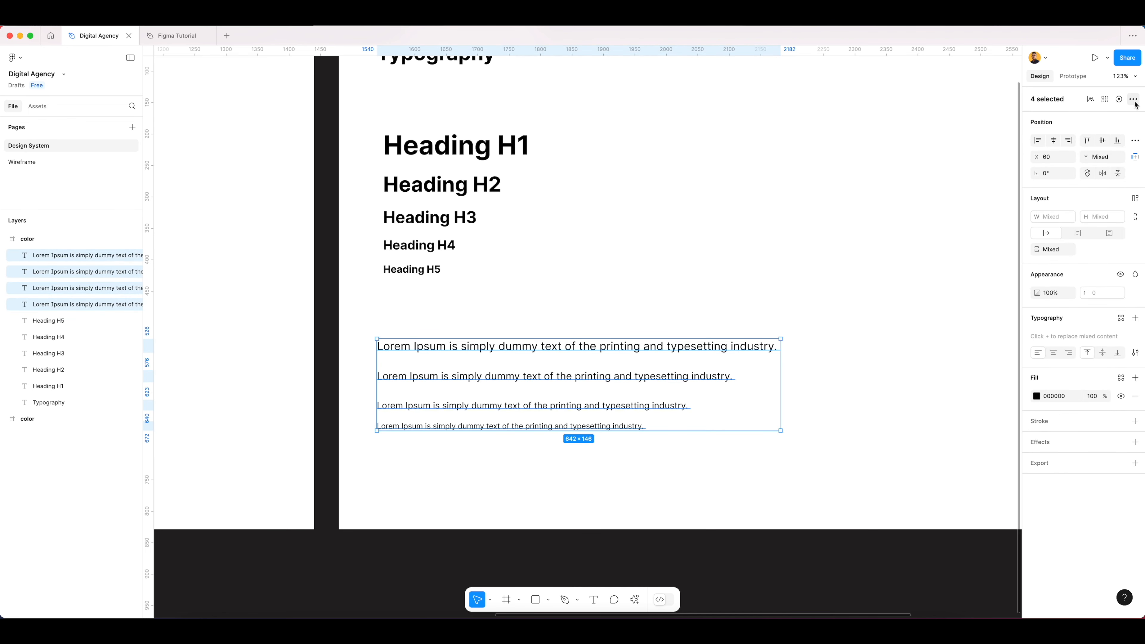
{"action": "left_click", "coordinate": [1134, 142]}
{"action": "left_click", "coordinate": [1059, 172]}
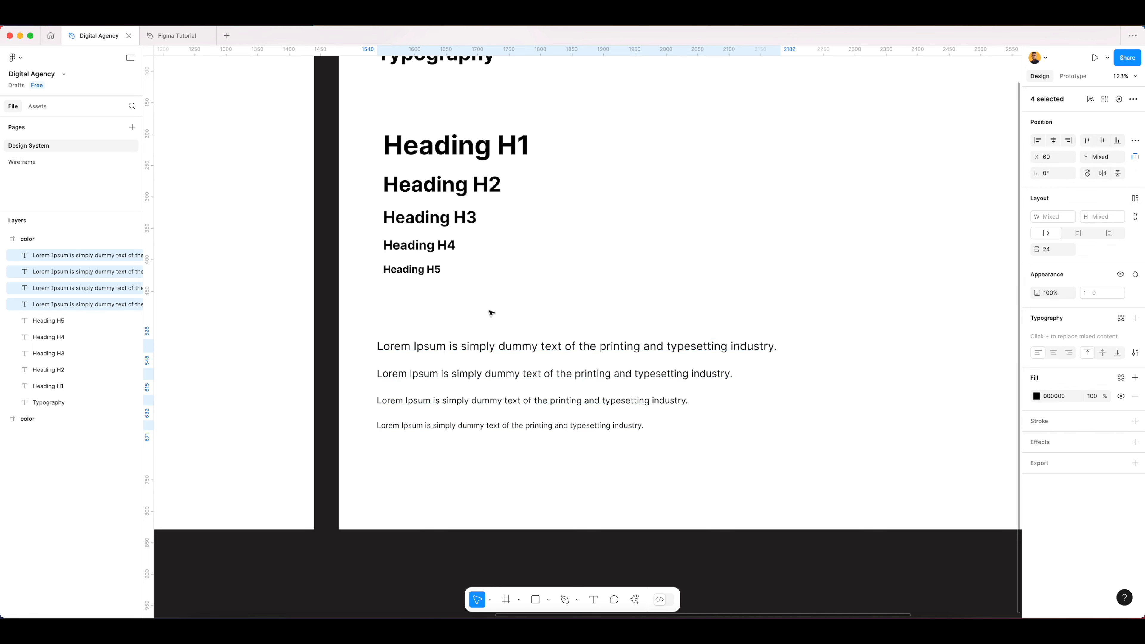
{"action": "left_click", "coordinate": [470, 312]}
Add the text "Body Lg" just above the first Lorem Ipsum line
{"action": "left_click_drag", "start_coordinate": [517, 324], "coordinate": [517, 350]}
{"action": "key", "text": "t"}
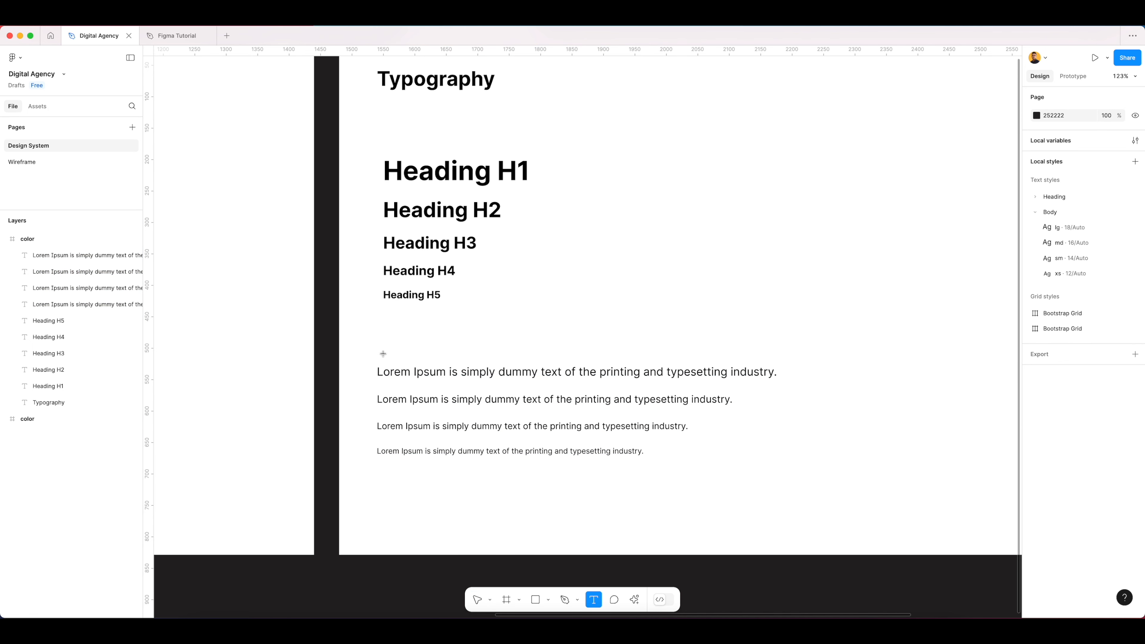
{"action": "left_click", "coordinate": [383, 356]}
{"action": "type", "text": "Body"}
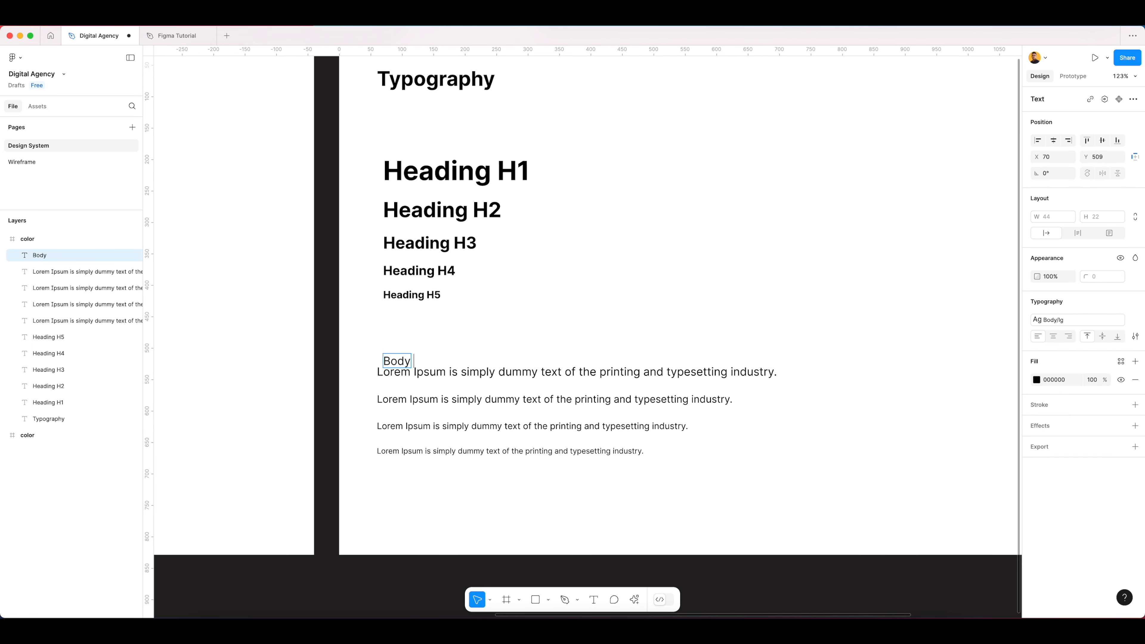
{"action": "type", "text": " Lg"}
{"action": "key", "text": "Escape"}
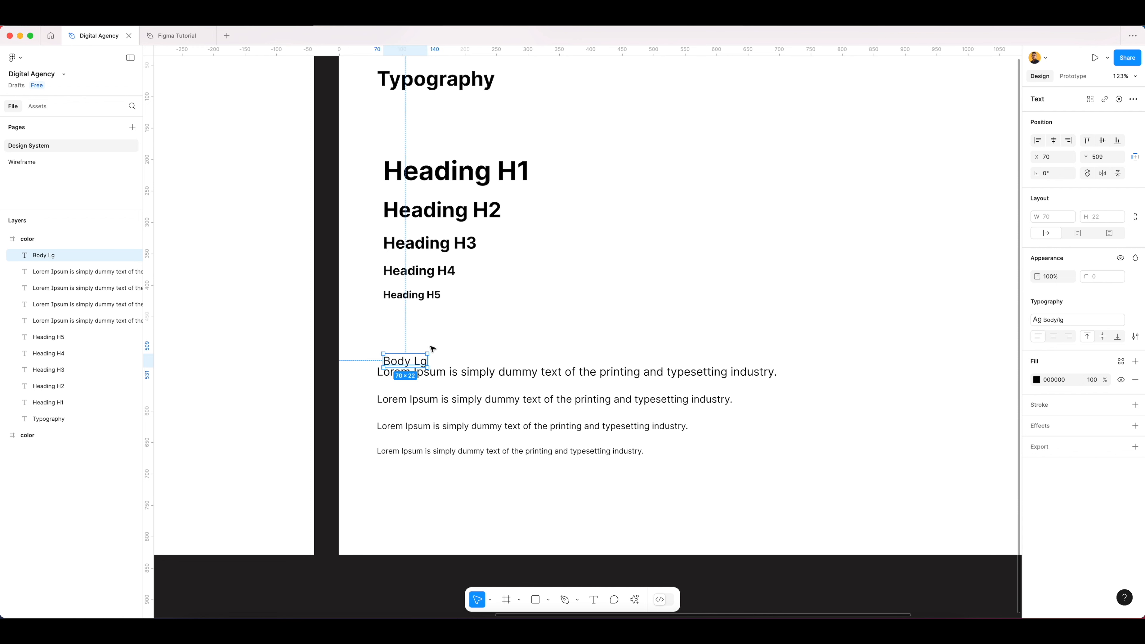
Align the new label with the left edge of the Lorem Ipsum lines and extend its text to "Body Lg / 18px"
{"action": "left_click_drag", "start_coordinate": [417, 361], "coordinate": [410, 351]}
{"action": "double_click", "coordinate": [411, 351]}
{"action": "key", "text": "Right"}
{"action": "type", "text": "/ 18px"}
{"action": "key", "text": "Escape"}
{"action": "left_click_drag", "start_coordinate": [589, 426], "coordinate": [589, 434]}
{"action": "key", "text": "super+z"}
{"action": "key", "text": "super+z"}
{"action": "left_click", "coordinate": [681, 476]}
Wrap the Body Lg label and its Lorem Ipsum line in an auto layout frame and move the three remaining lines down
{"action": "left_click", "coordinate": [485, 375]}
{"action": "left_click", "coordinate": [440, 353], "text": "shift"}
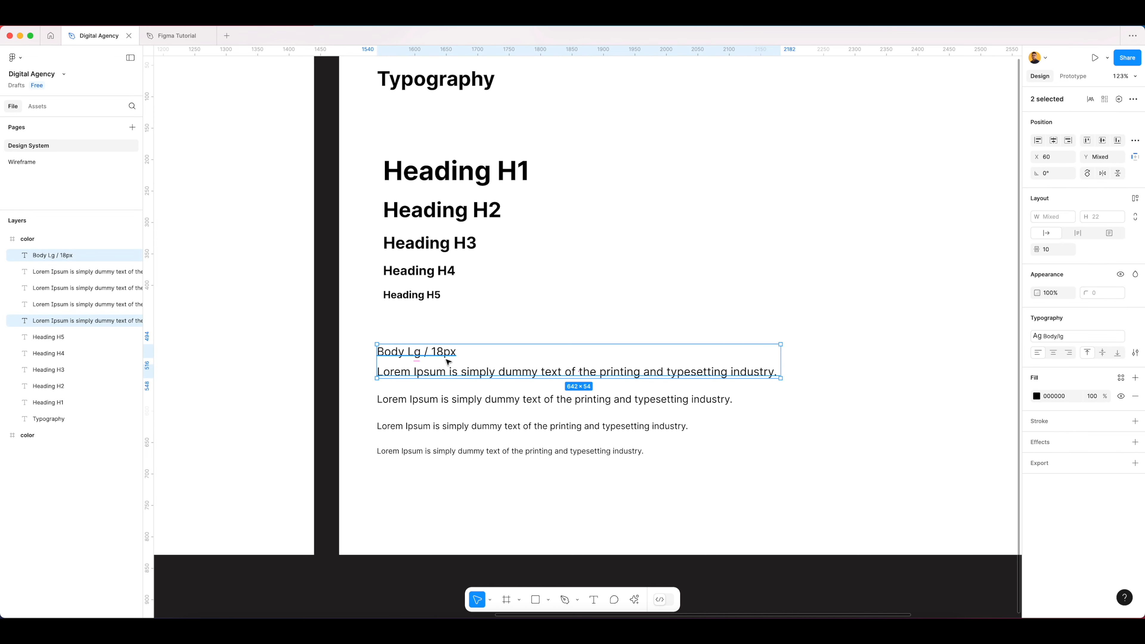
{"action": "key", "text": "shift+a"}
{"action": "left_click", "coordinate": [537, 330]}
{"action": "left_click_drag", "start_coordinate": [360, 397], "coordinate": [608, 458]}
{"action": "left_click", "coordinate": [445, 359]}
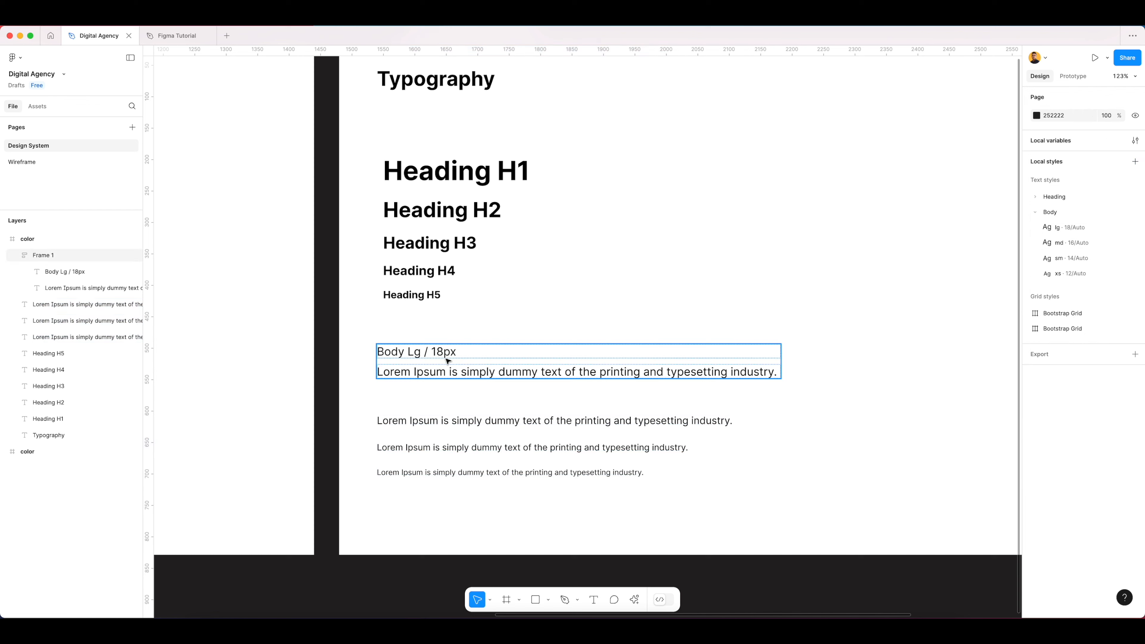
{"action": "left_click", "coordinate": [445, 359]}
{"action": "mouse_move", "coordinate": [445, 356]}
{"action": "left_mouse_down"}
{"action": "mouse_move", "coordinate": [457, 401]}
{"action": "mouse_move", "coordinate": [441, 401]}
{"action": "mouse_move", "coordinate": [445, 376]}
{"action": "left_mouse_up"}
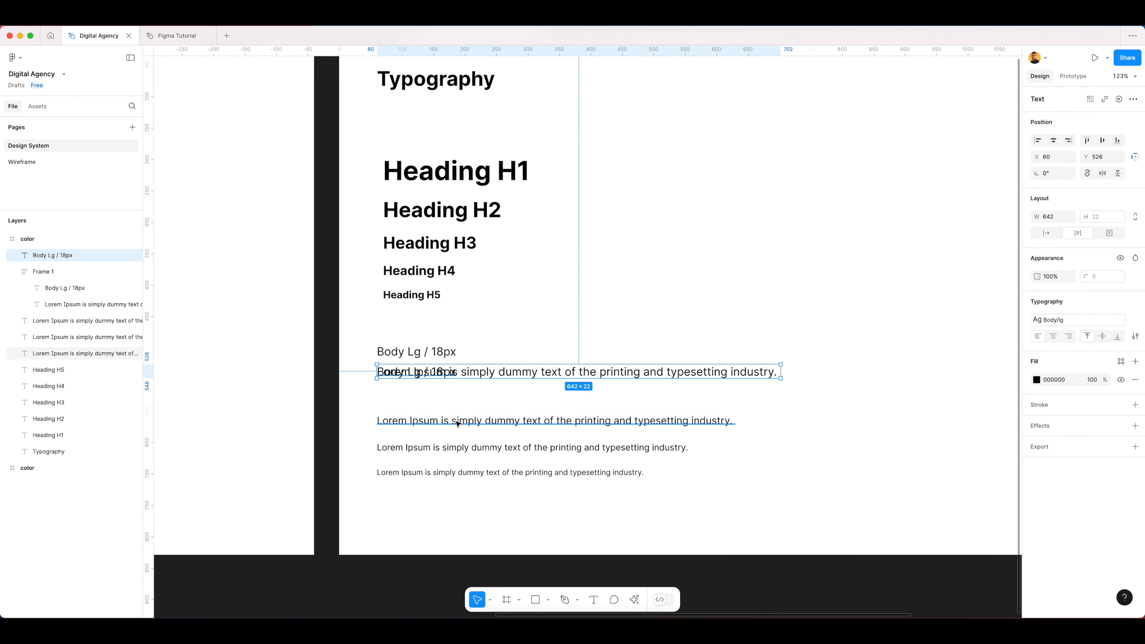
{"action": "left_click_drag", "start_coordinate": [475, 381], "coordinate": [451, 358]}
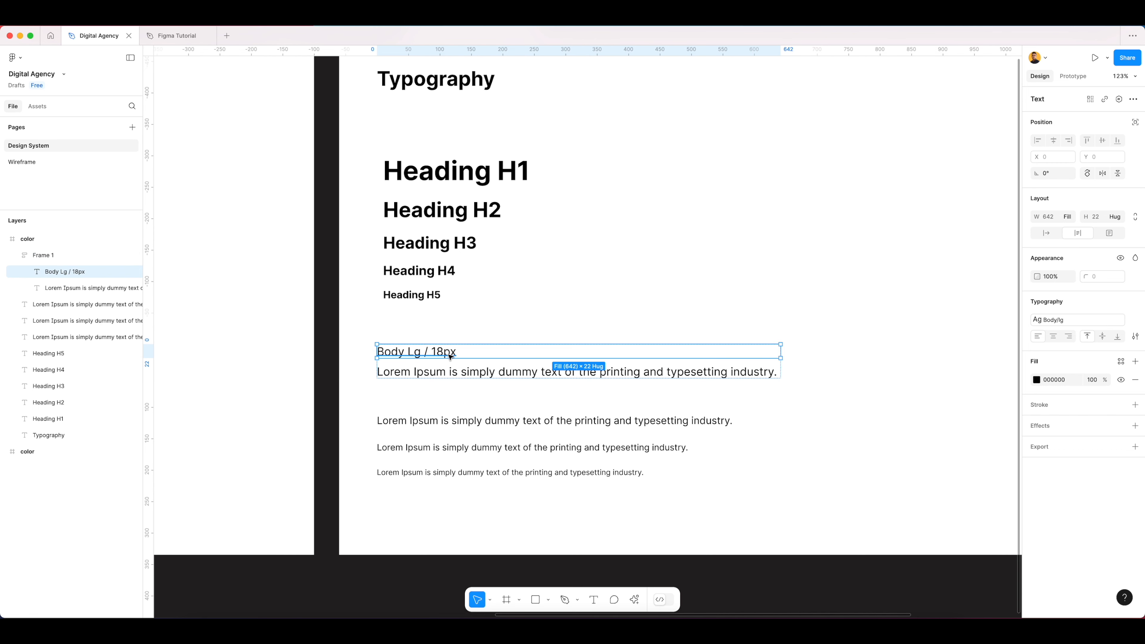
Add a new text with the pasted label "Body Lg / 18px" and place it directly above the Body/md Lorem Ipsum line
{"action": "key", "text": "t"}
{"action": "left_click", "coordinate": [379, 408]}
{"action": "key", "text": "super+v"}
{"action": "left_click", "coordinate": [475, 404]}
{"action": "left_click_drag", "start_coordinate": [438, 413], "coordinate": [437, 407]}
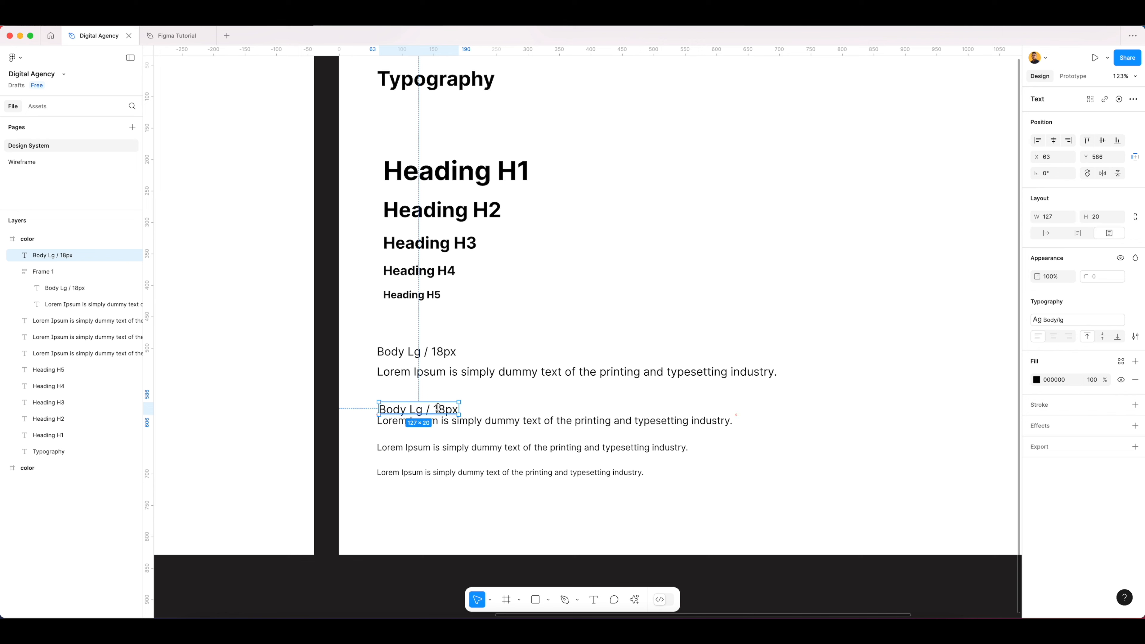
{"action": "key", "text": "Escape"}
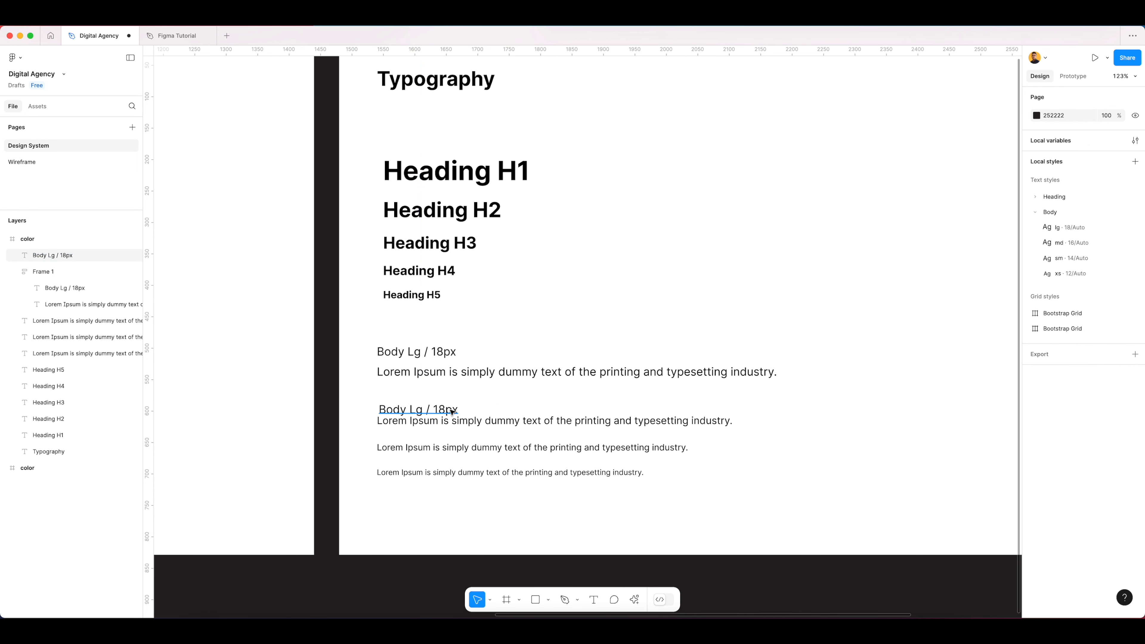
{"action": "left_click_drag", "start_coordinate": [452, 412], "coordinate": [449, 405]}
Change the label above the Body/md Lorem Ipsum line to "Body md / 16px"
{"action": "double_click", "coordinate": [450, 405]}
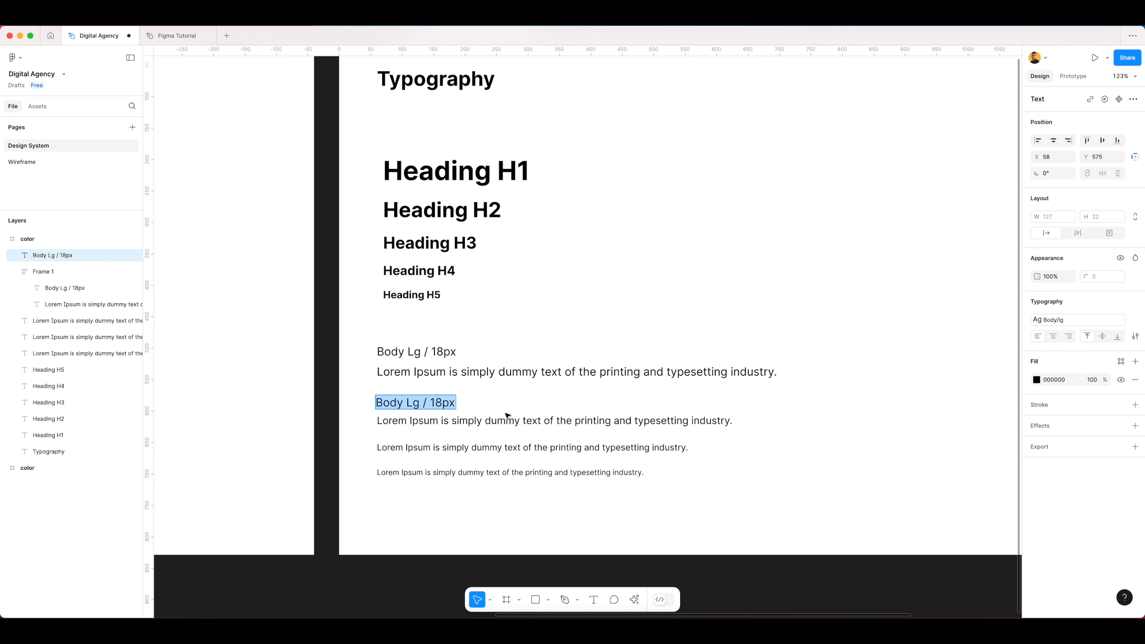
{"action": "left_click", "coordinate": [436, 403]}
{"action": "key", "text": "BackSpace"}
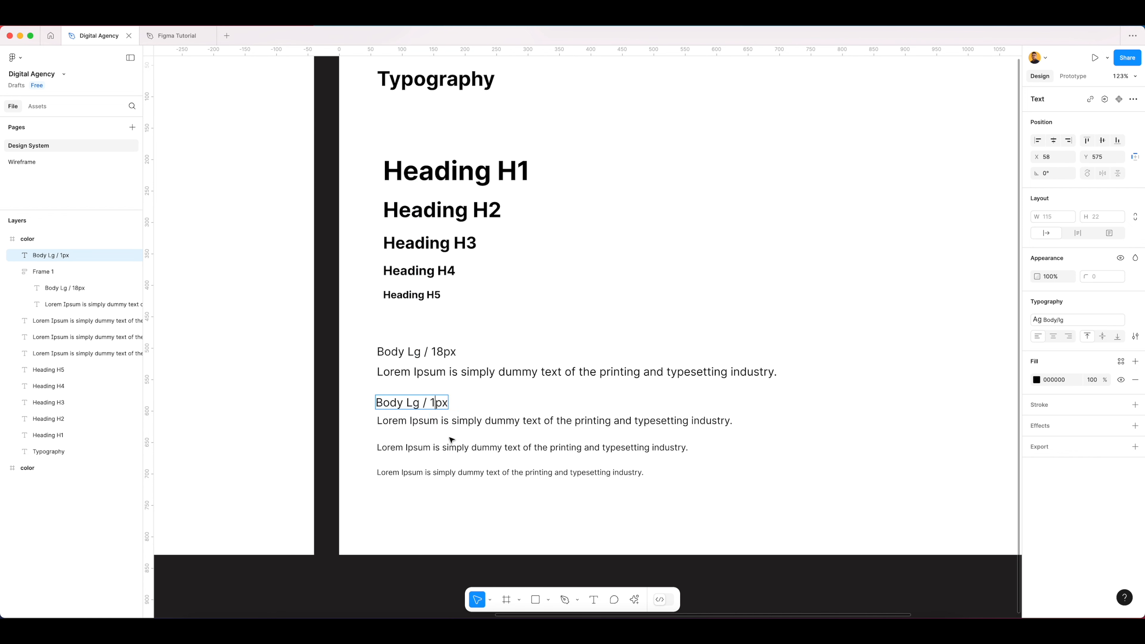
{"action": "type", "text": "6"}
{"action": "type", "text": "md"}
{"action": "key", "text": "Escape"}
Move the Body/sm and Body/xs Lorem Ipsum lines down together to make room for a label above them
{"action": "left_click", "coordinate": [566, 448]}
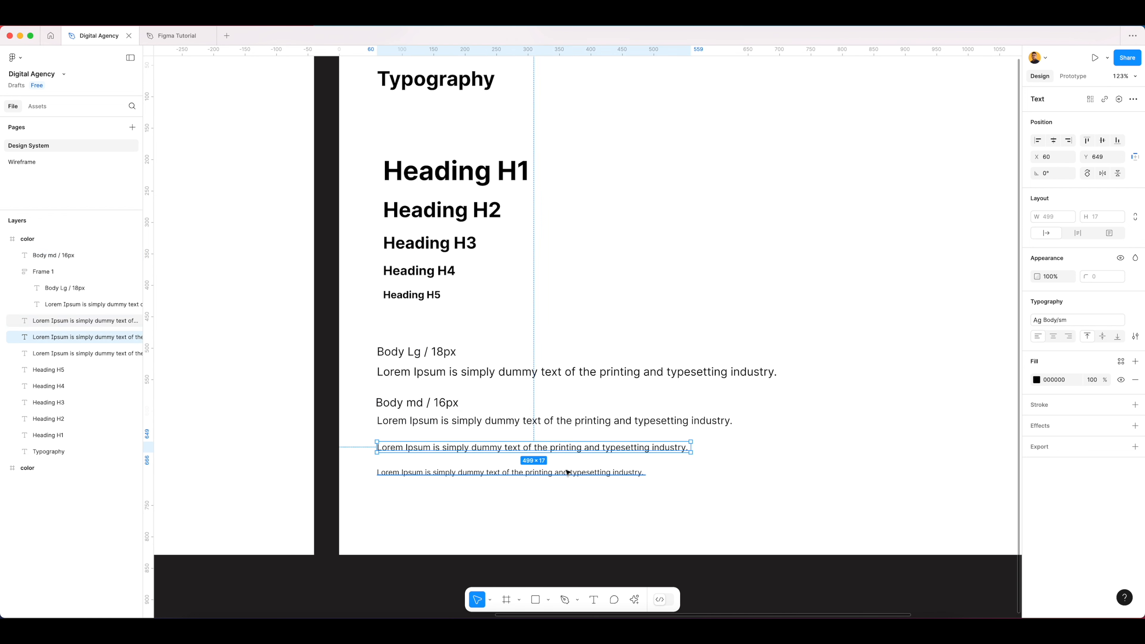
{"action": "left_click", "coordinate": [567, 471], "text": "shift"}
{"action": "left_click_drag", "start_coordinate": [585, 463], "coordinate": [585, 477]}
{"action": "left_click", "coordinate": [514, 440]}
Duplicate the Body md label above the Body/sm Lorem Ipsum line and change the copy to "Body sm / 14px"
{"action": "left_click", "coordinate": [447, 406]}
{"action": "left_click_drag", "start_coordinate": [447, 406], "coordinate": [443, 448]}
{"action": "double_click", "coordinate": [443, 448]}
{"action": "left_click", "coordinate": [443, 448]}
{"action": "key", "text": "BackSpace"}
{"action": "key", "text": "BackSpace"}
{"action": "type", "text": "14"}
{"action": "key", "text": "shift+Left"}
{"action": "key", "text": "shift+Left"}
{"action": "key", "text": "shift+Left"}
{"action": "type", "text": "sm"}
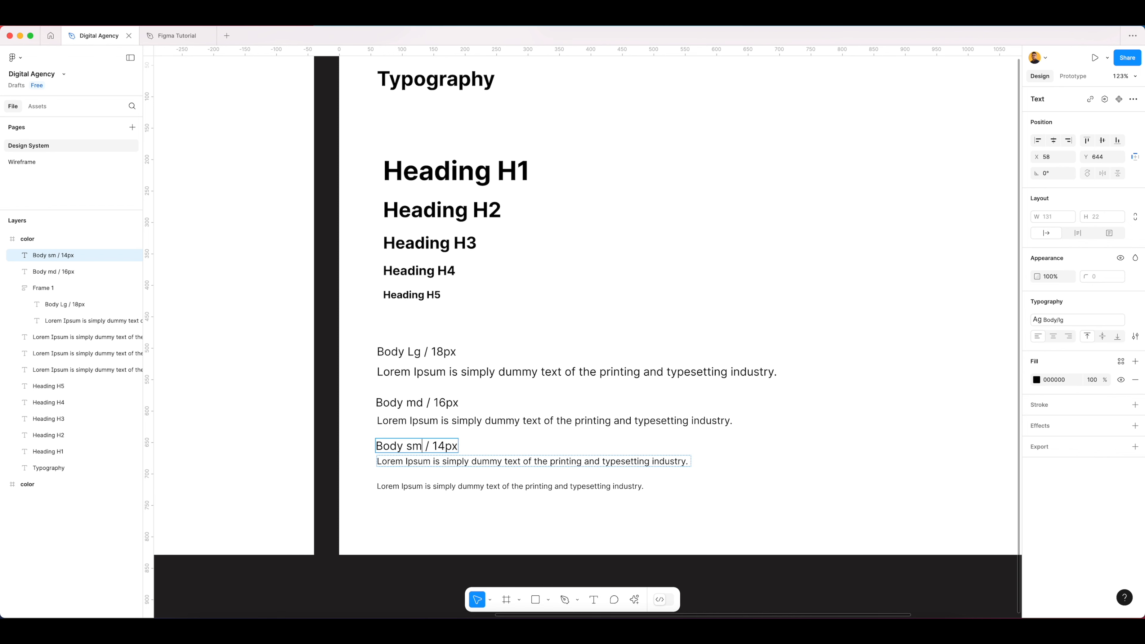
Move the Body/xs line down, duplicate the Body sm label above it and change the copy to "Body xs / 12px"
{"action": "scroll", "coordinate": [762, 451], "scroll_direction": "down", "scroll_amount": 3}
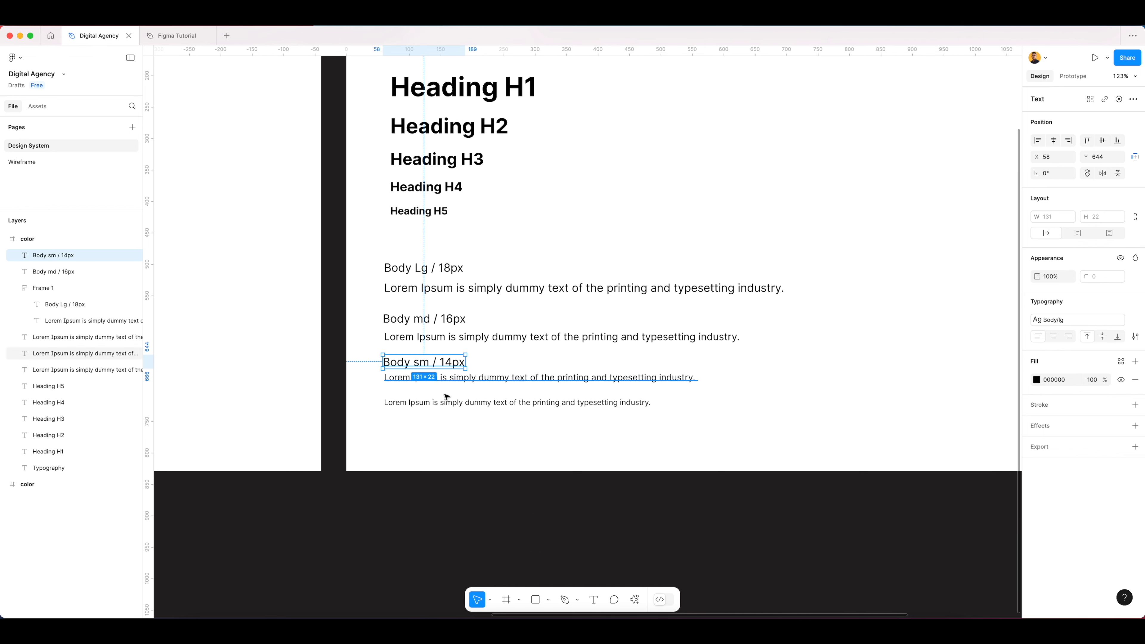
{"action": "left_click", "coordinate": [447, 402]}
{"action": "left_click", "coordinate": [453, 363]}
{"action": "left_click_drag", "start_coordinate": [453, 363], "coordinate": [451, 403]}
{"action": "double_click", "coordinate": [450, 401]}
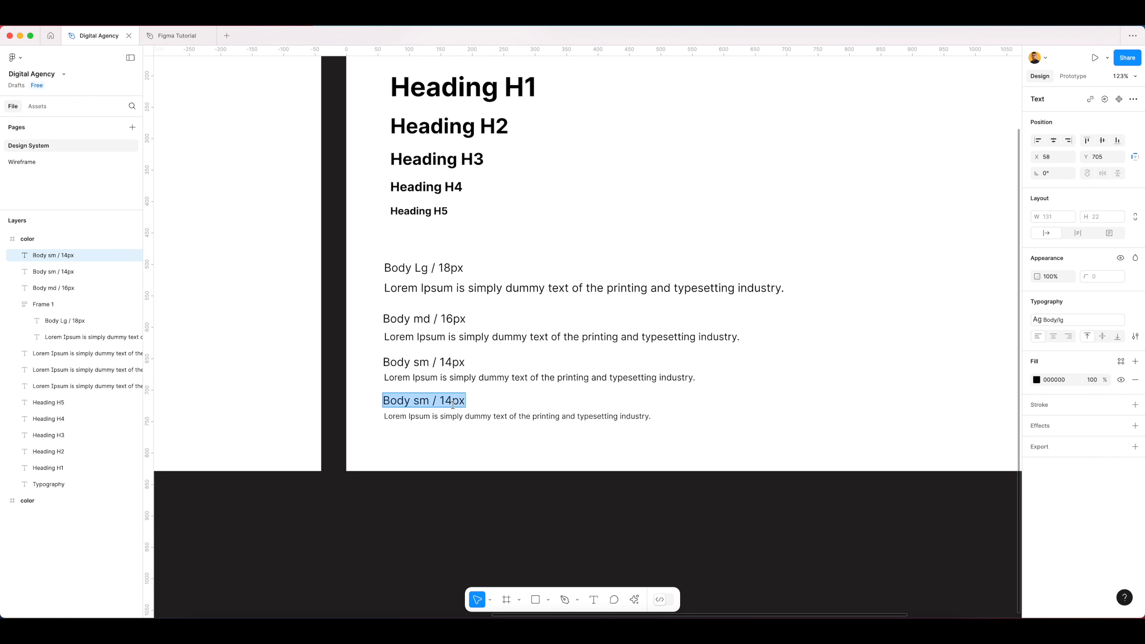
{"action": "left_click", "coordinate": [452, 401]}
{"action": "type", "text": "2"}
{"action": "left_click_drag", "start_coordinate": [426, 402], "coordinate": [417, 403]}
{"action": "type", "text": "xs"}
{"action": "key", "text": "Escape"}
Apply the Heading/H4 text style to the four Body labels (Lg, md, sm and xs)
{"action": "scroll", "coordinate": [665, 202], "scroll_direction": "down", "scroll_amount": 5}
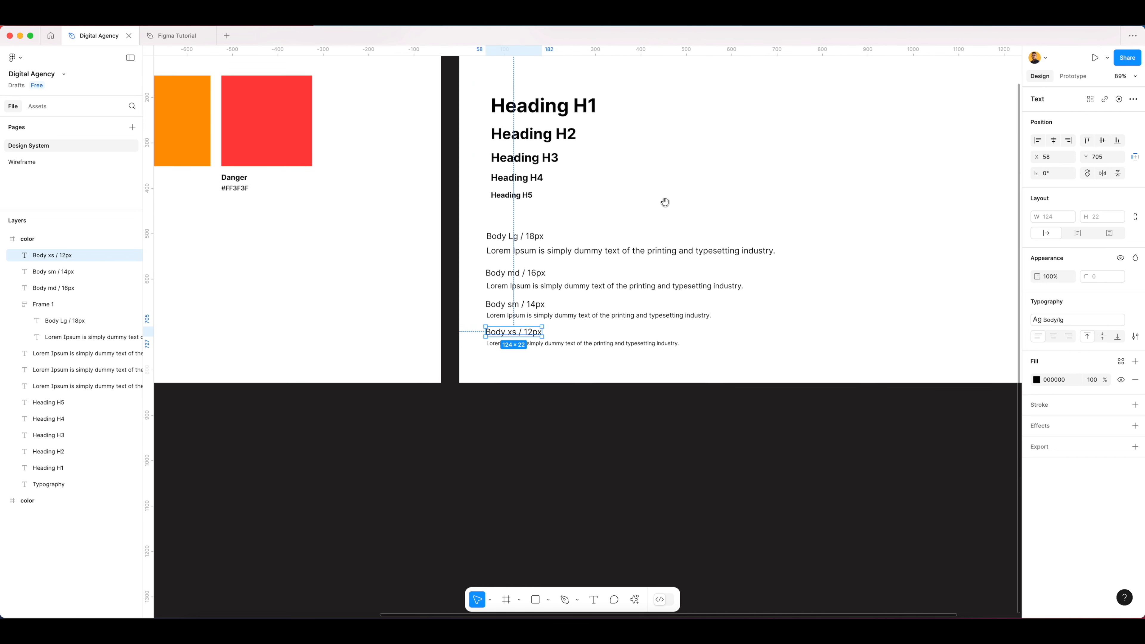
{"action": "scroll", "coordinate": [665, 202], "scroll_direction": "up", "scroll_amount": 3}
{"action": "scroll", "coordinate": [564, 243], "scroll_direction": "up", "scroll_amount": 10}
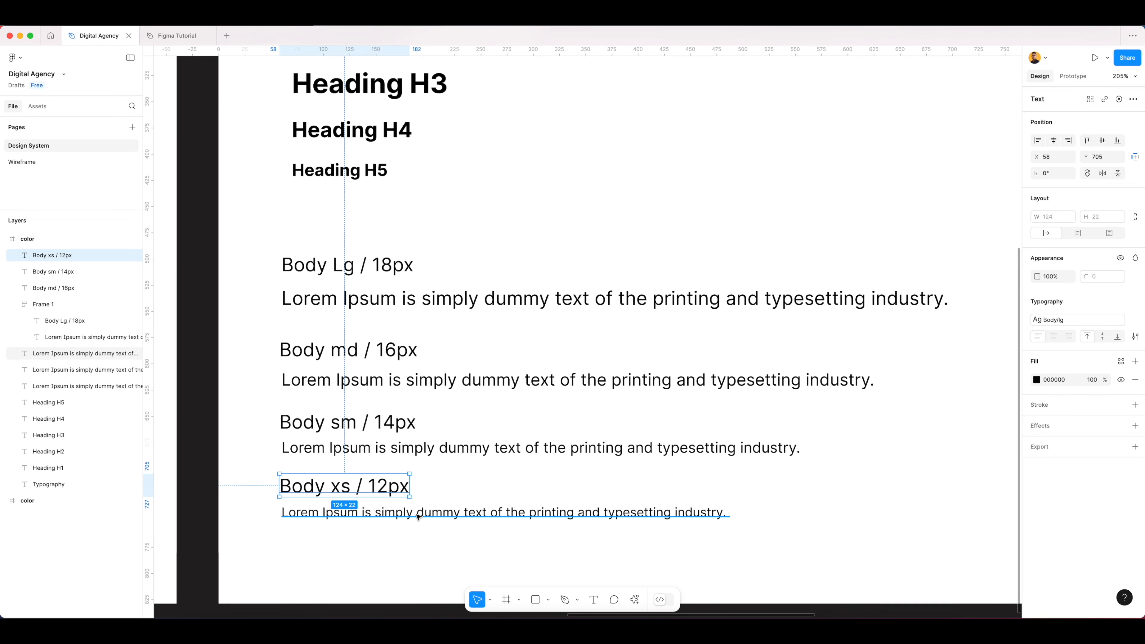
{"action": "left_click", "coordinate": [417, 516], "text": "shift"}
{"action": "left_click", "coordinate": [437, 493]}
{"action": "left_click", "coordinate": [388, 489]}
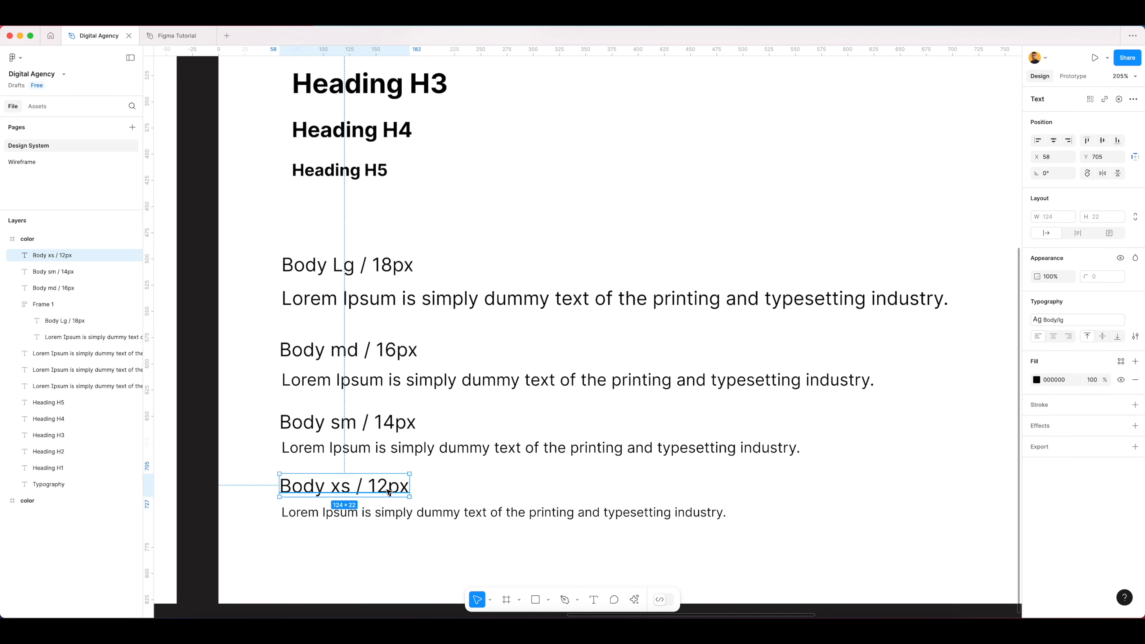
{"action": "left_click", "coordinate": [408, 426], "text": "shift"}
{"action": "left_click", "coordinate": [397, 351], "text": "shift"}
{"action": "left_click", "coordinate": [395, 269], "text": "shift"}
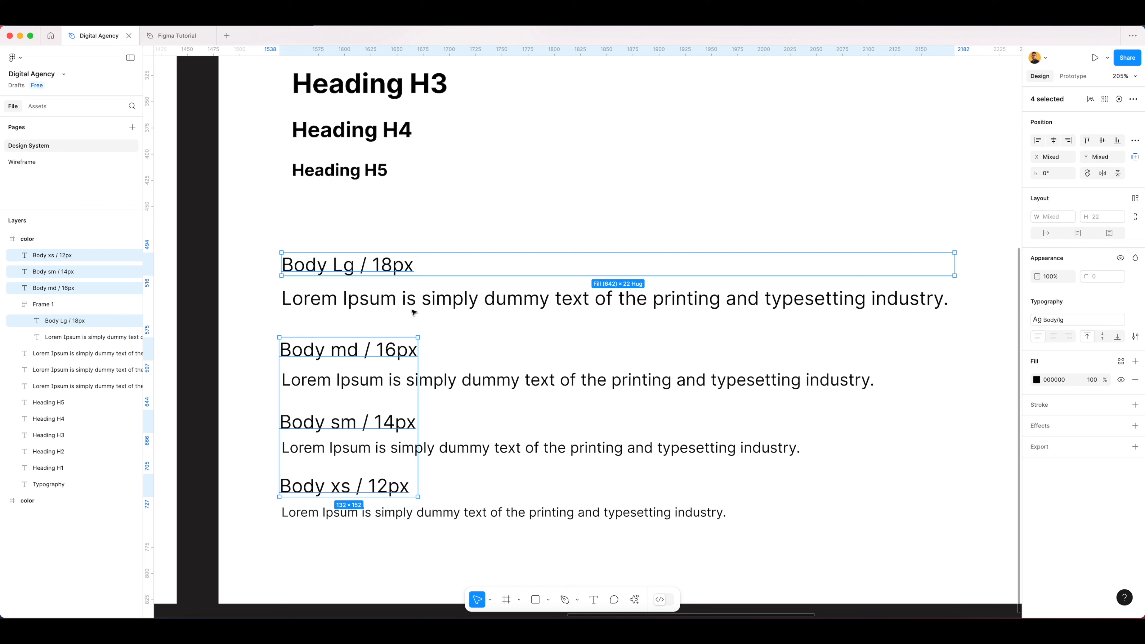
{"action": "left_click", "coordinate": [1064, 321]}
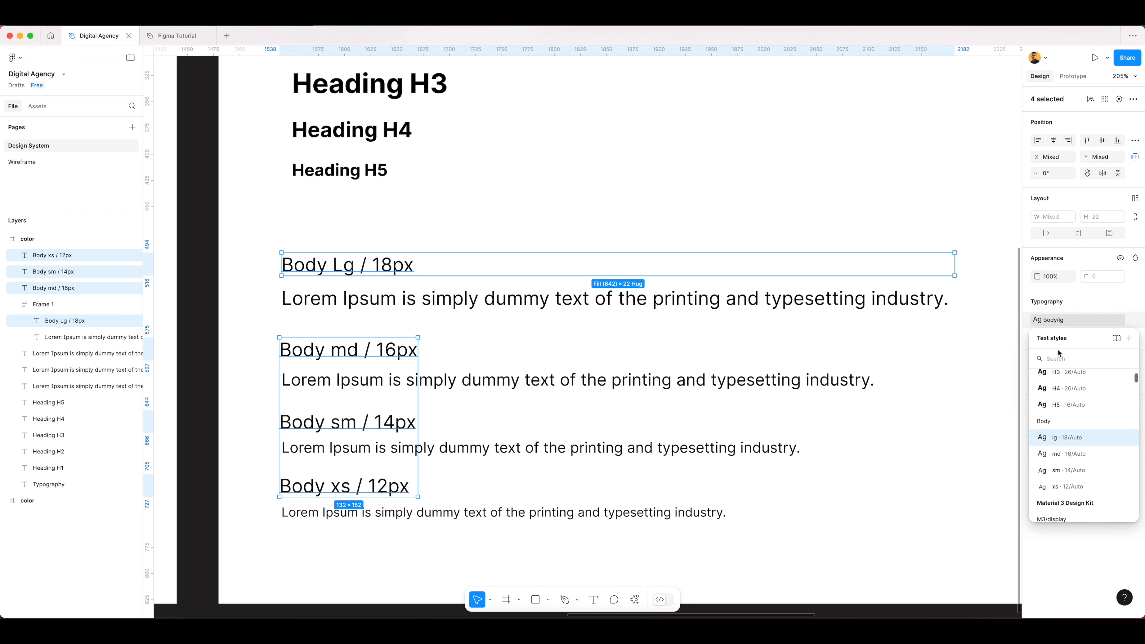
{"action": "left_click", "coordinate": [1076, 390]}
{"action": "left_click", "coordinate": [621, 271]}
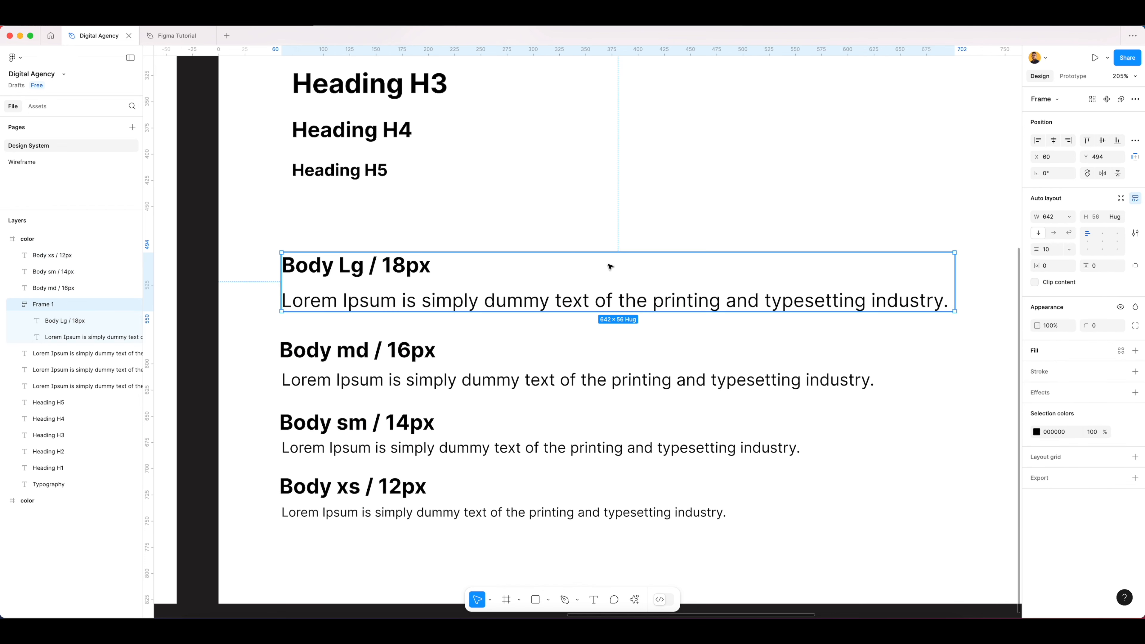
Wrap each of the Body md, sm and xs labels with its Lorem Ipsum line in its own auto layout frame
{"action": "scroll", "coordinate": [609, 266], "scroll_direction": "down", "scroll_amount": 5}
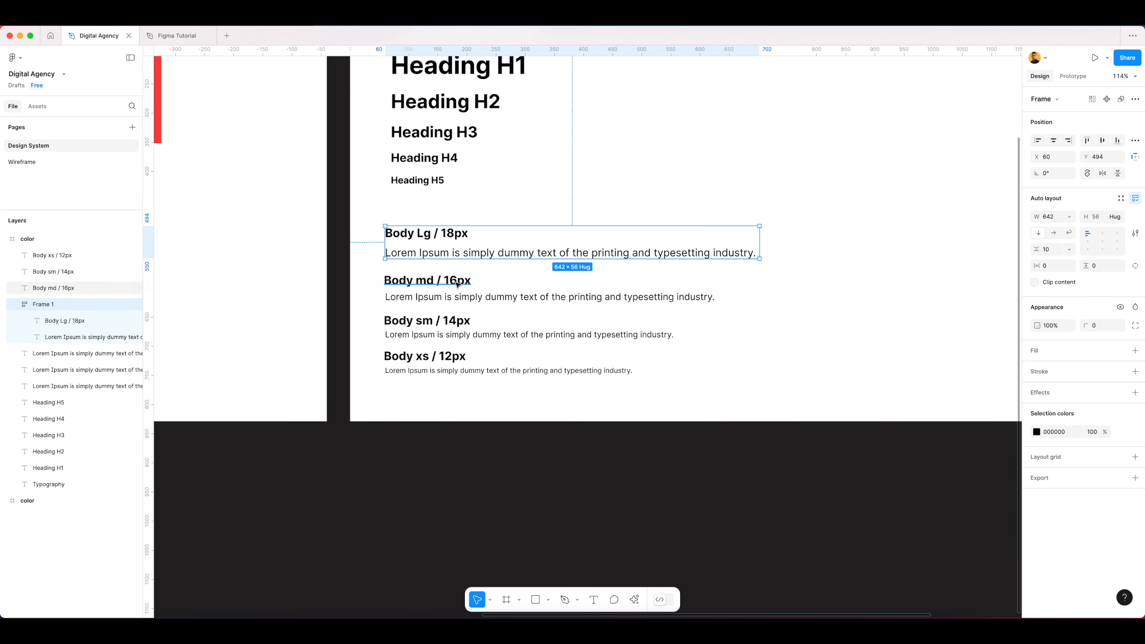
{"action": "left_click", "coordinate": [428, 281]}
{"action": "left_click", "coordinate": [469, 298], "text": "shift"}
{"action": "key", "text": "shift+a"}
{"action": "left_click", "coordinate": [469, 320]}
{"action": "left_click", "coordinate": [496, 335], "text": "shift"}
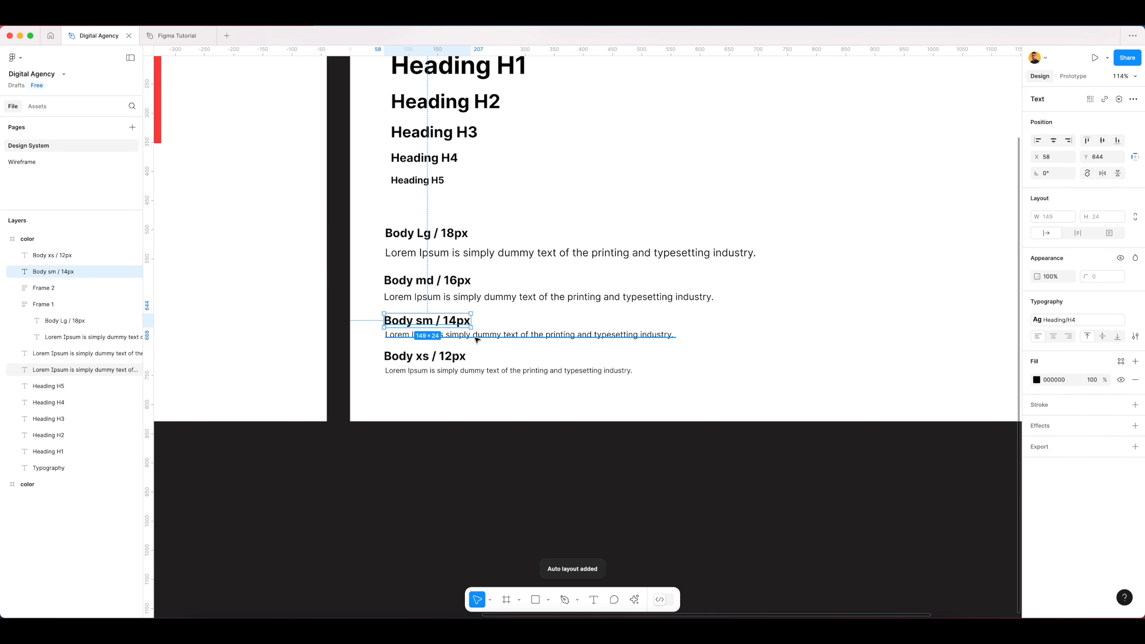
{"action": "key", "text": "shift+a"}
{"action": "left_click", "coordinate": [446, 356]}
{"action": "left_click", "coordinate": [496, 371], "text": "shift"}
{"action": "key", "text": "shift+a"}
{"action": "left_click", "coordinate": [721, 351]}
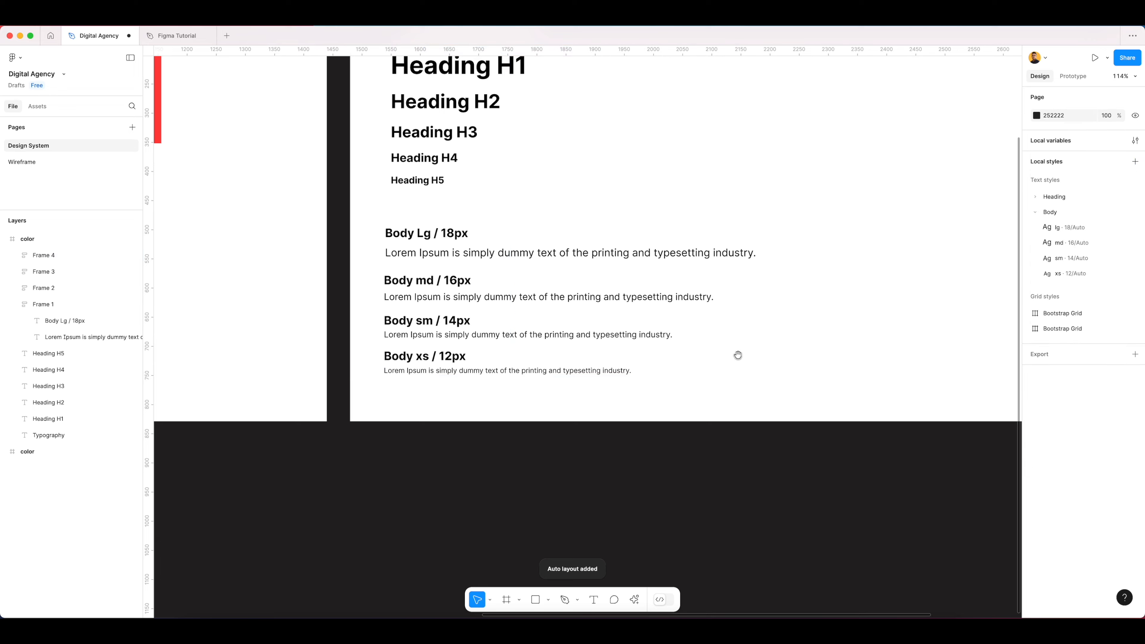
Wrap the five headings H1–H5 in one auto layout frame and align it with the Typography title at X 60
{"action": "scroll", "coordinate": [739, 325], "scroll_direction": "down", "scroll_amount": 3}
{"action": "scroll", "coordinate": [798, 212], "scroll_direction": "up", "scroll_amount": 5}
{"action": "scroll", "coordinate": [722, 252], "scroll_direction": "right", "scroll_amount": 3}
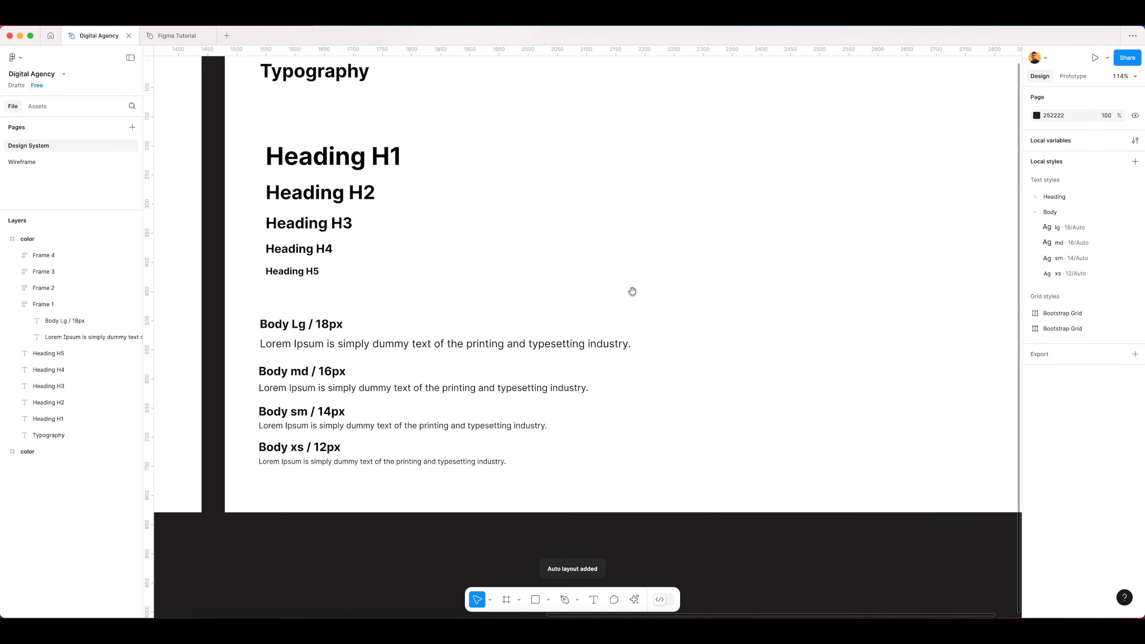
{"action": "left_click_drag", "start_coordinate": [512, 223], "coordinate": [301, 365]}
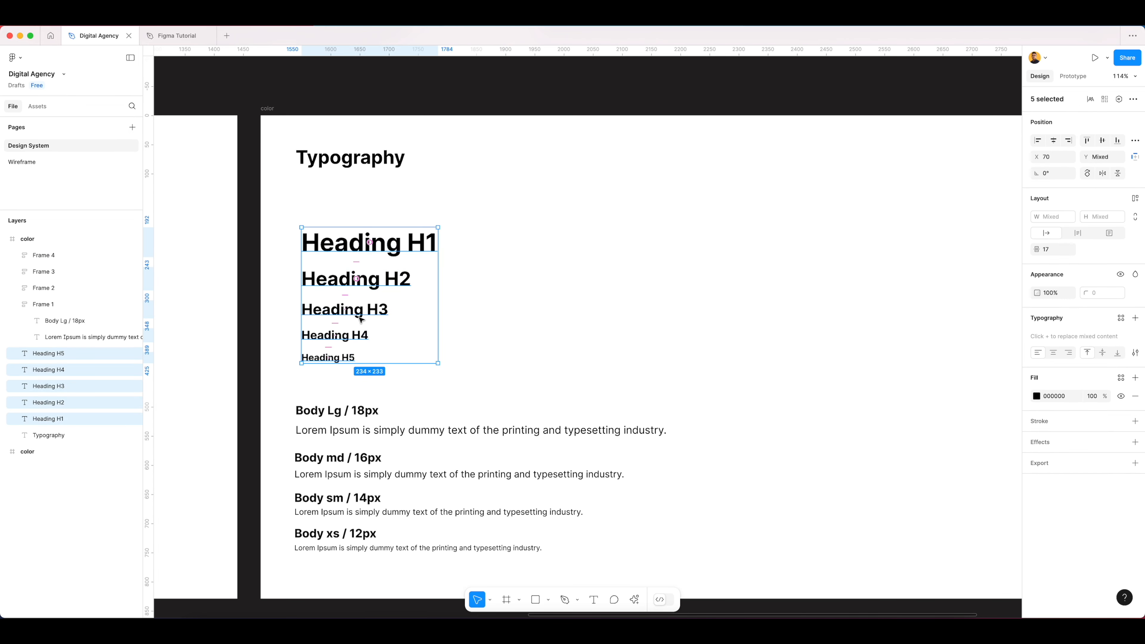
{"action": "key", "text": "shift+a"}
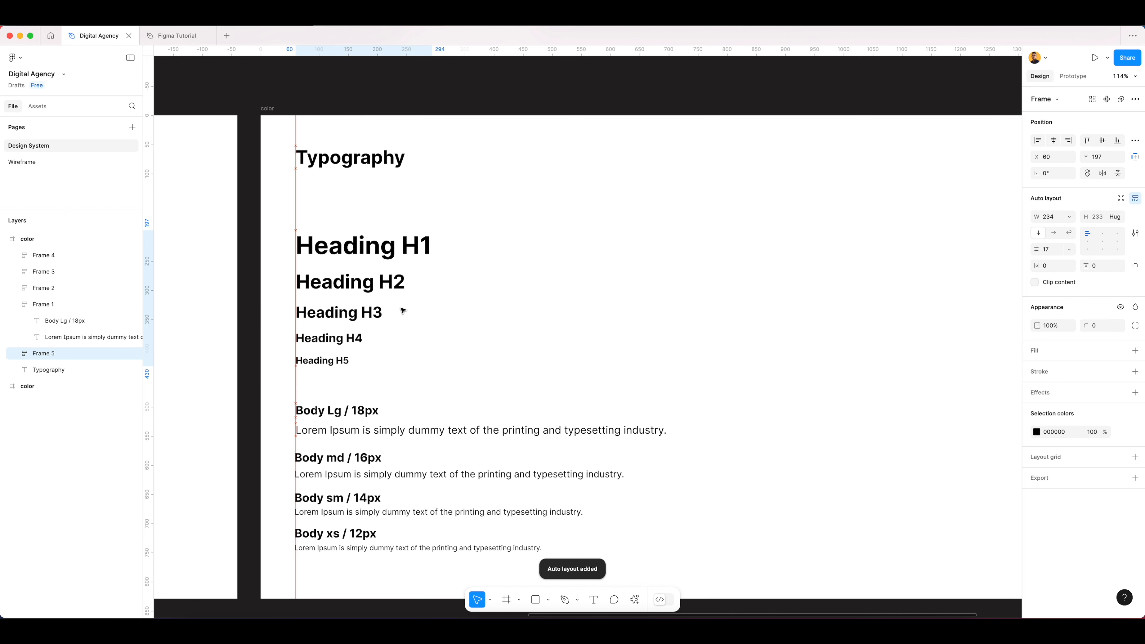
Duplicate the Body Lg label above Heading H1 and change the copy's text to "Bold Headings"
{"action": "left_click", "coordinate": [365, 411]}
{"action": "left_click", "coordinate": [365, 413]}
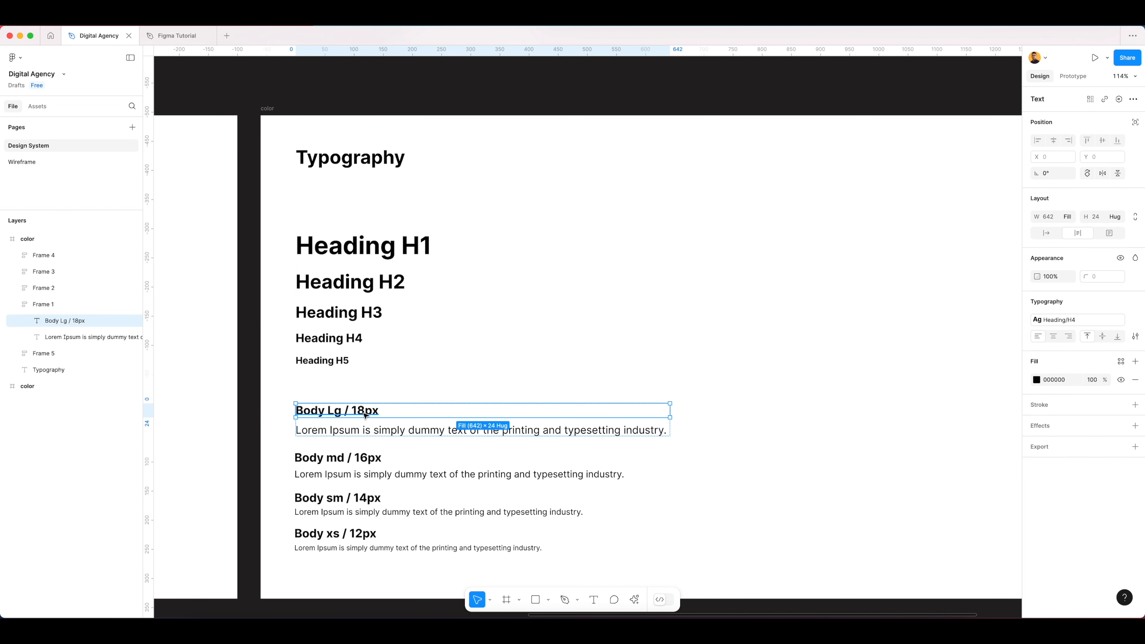
{"action": "left_click_drag", "start_coordinate": [366, 411], "coordinate": [366, 213], "text": "alt"}
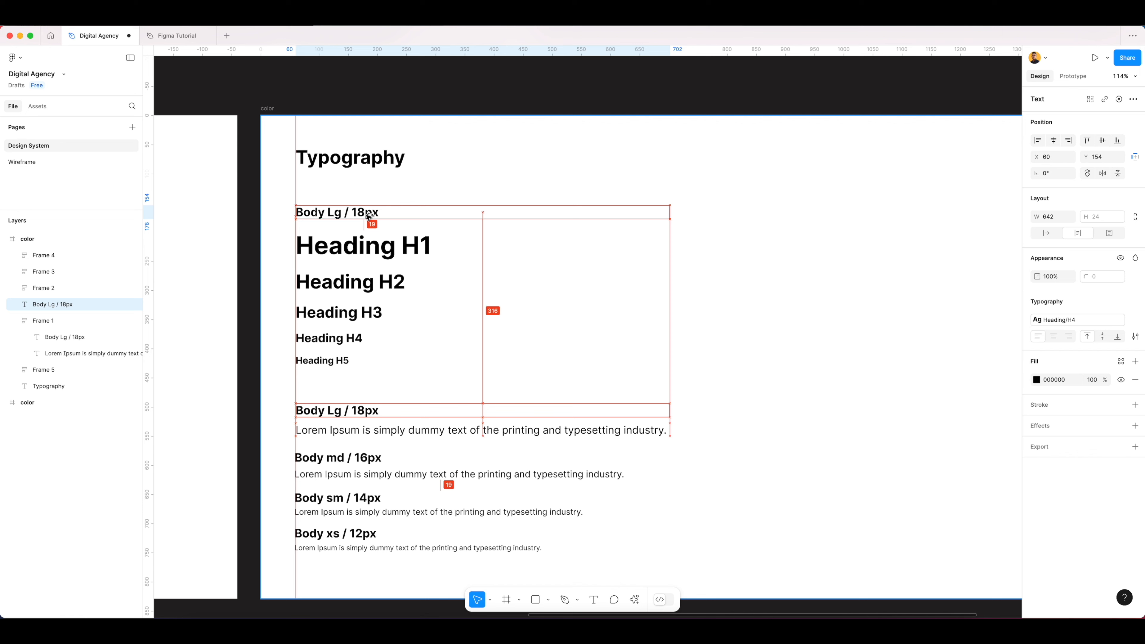
{"action": "double_click", "coordinate": [366, 214]}
{"action": "type", "text": "Bold"}
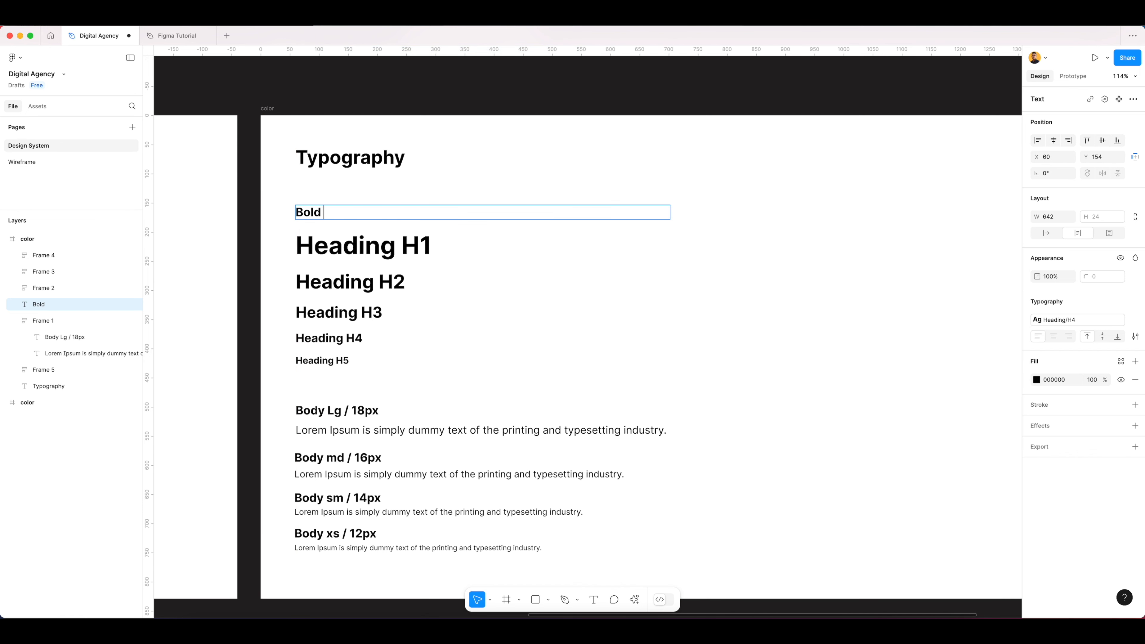
{"action": "type", "text": " Headings"}
{"action": "key", "text": "Escape"}
{"action": "left_click", "coordinate": [608, 282]}
{"action": "scroll", "coordinate": [561, 283], "scroll_direction": "down", "scroll_amount": 3, "text": "ctrl"}
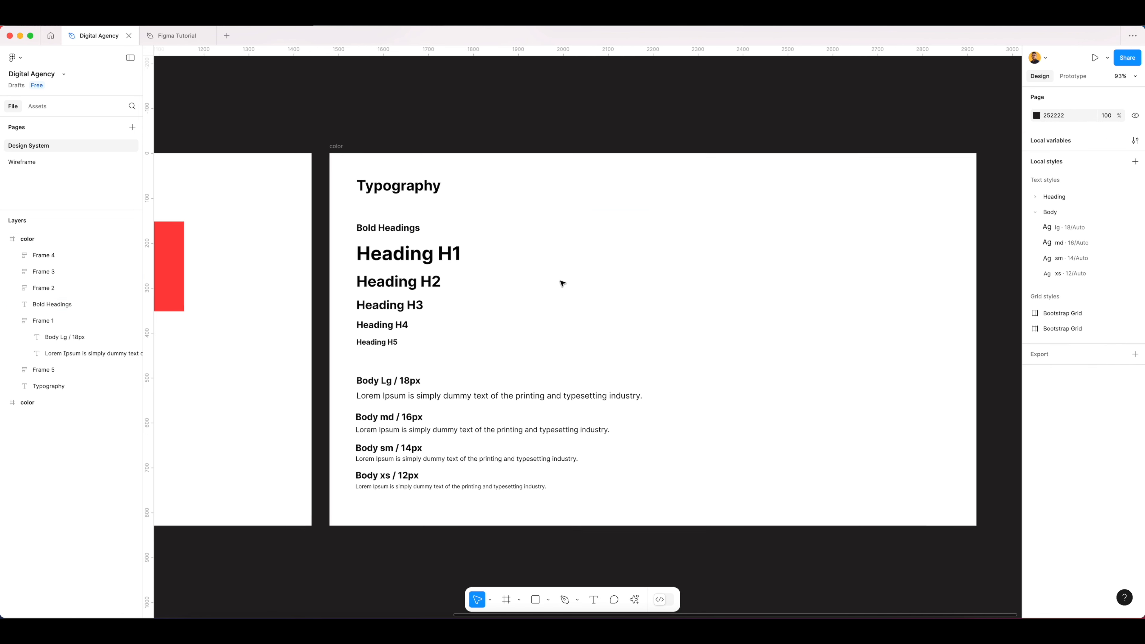
{"action": "scroll", "coordinate": [555, 280], "scroll_direction": "up", "scroll_amount": 2}
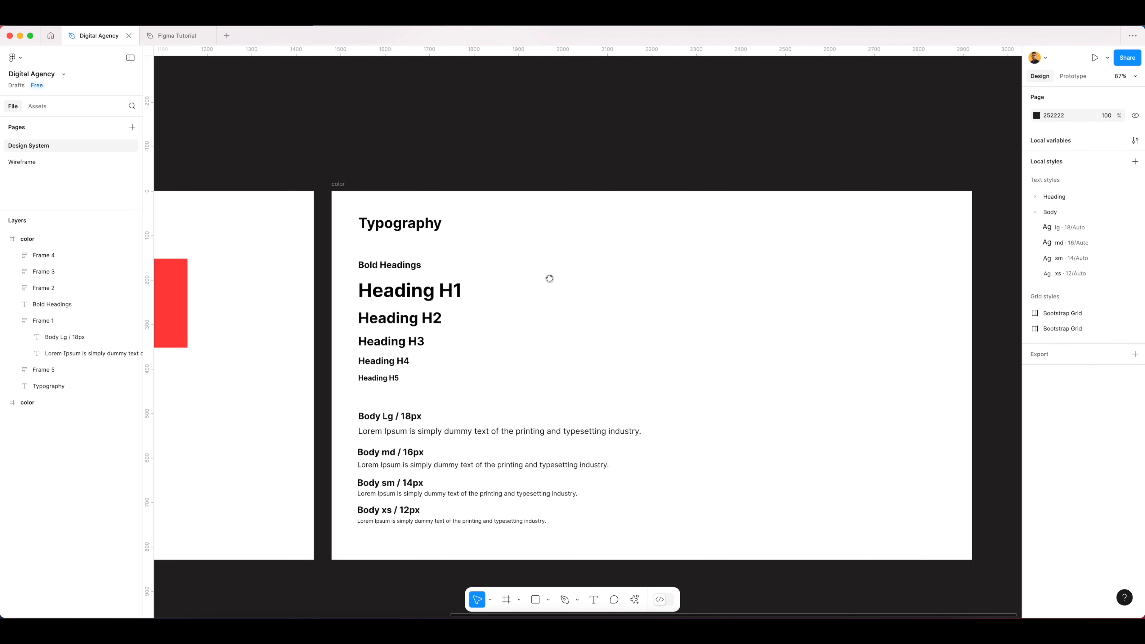
Change the label text above Heading H1 to "Bold Headings Title"
{"action": "left_click", "coordinate": [423, 263]}
{"action": "type", "text": "Titles"}
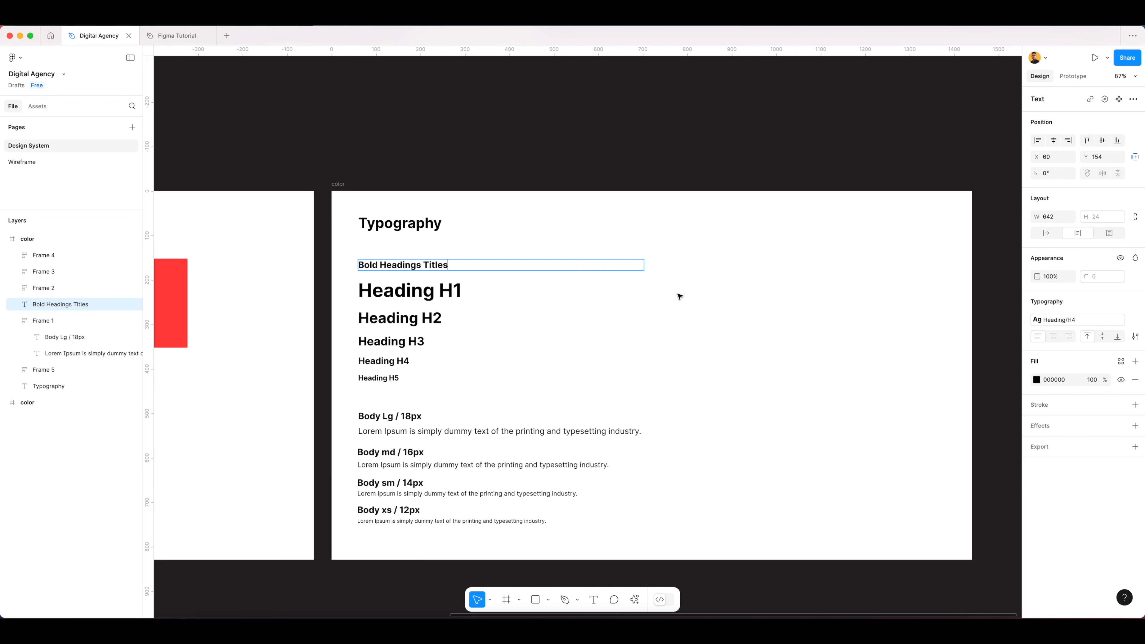
{"action": "key", "text": "BackSpace"}
{"action": "key", "text": "Escape"}
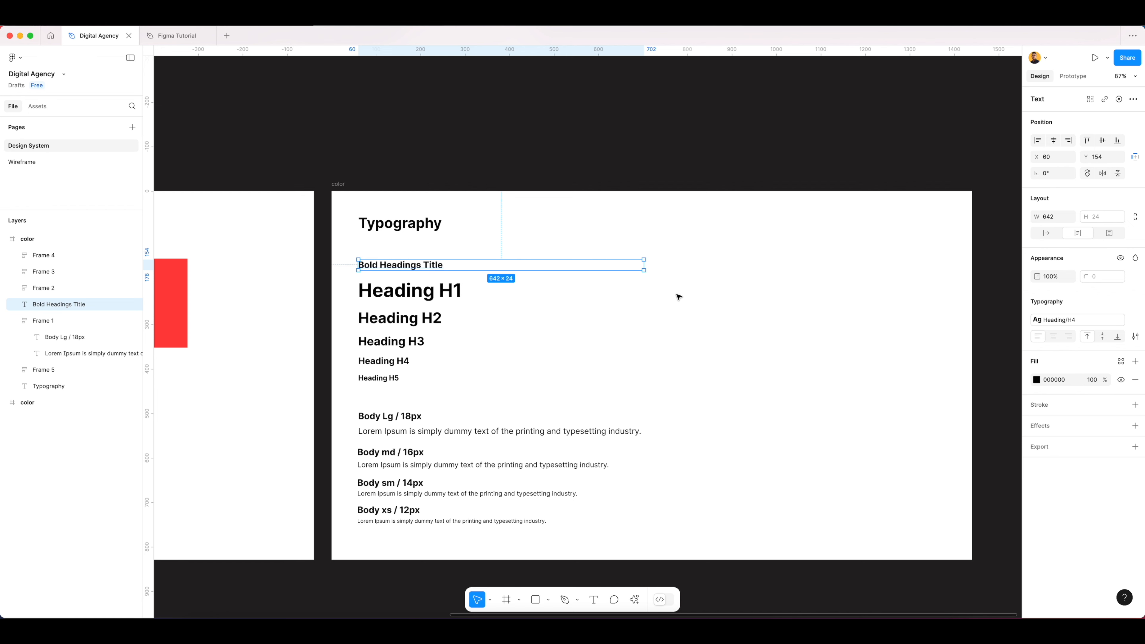
{"action": "left_click", "coordinate": [683, 318]}
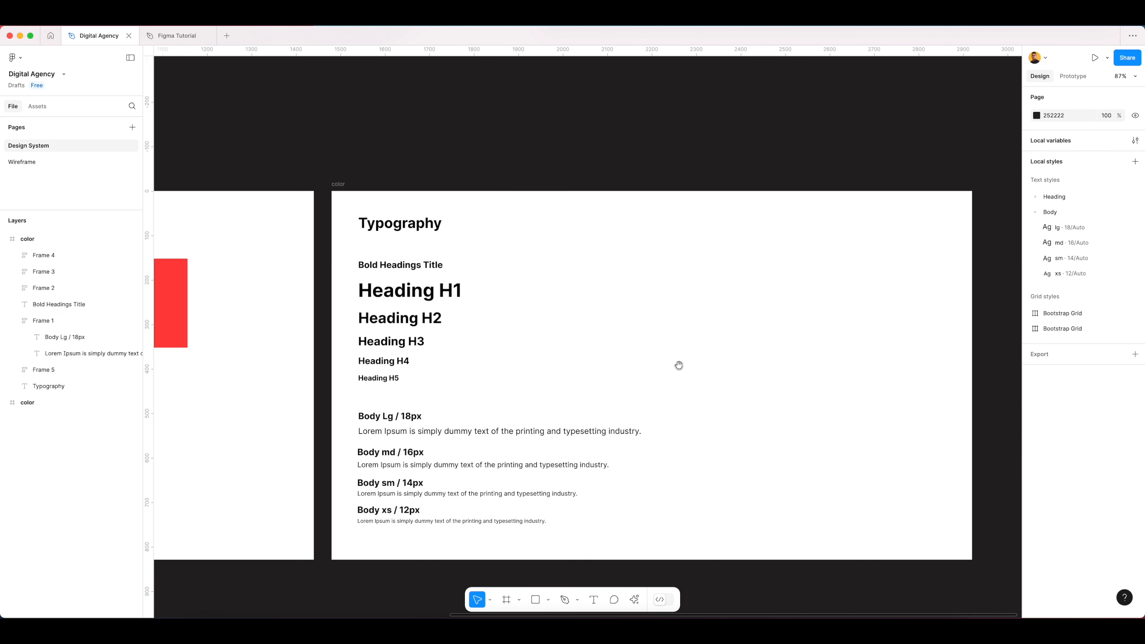
Switch from the Design System page to the Wireframe page and show the sketches beside the Homepage Iteration frame
{"action": "scroll", "coordinate": [667, 352], "scroll_direction": "down", "scroll_amount": 1}
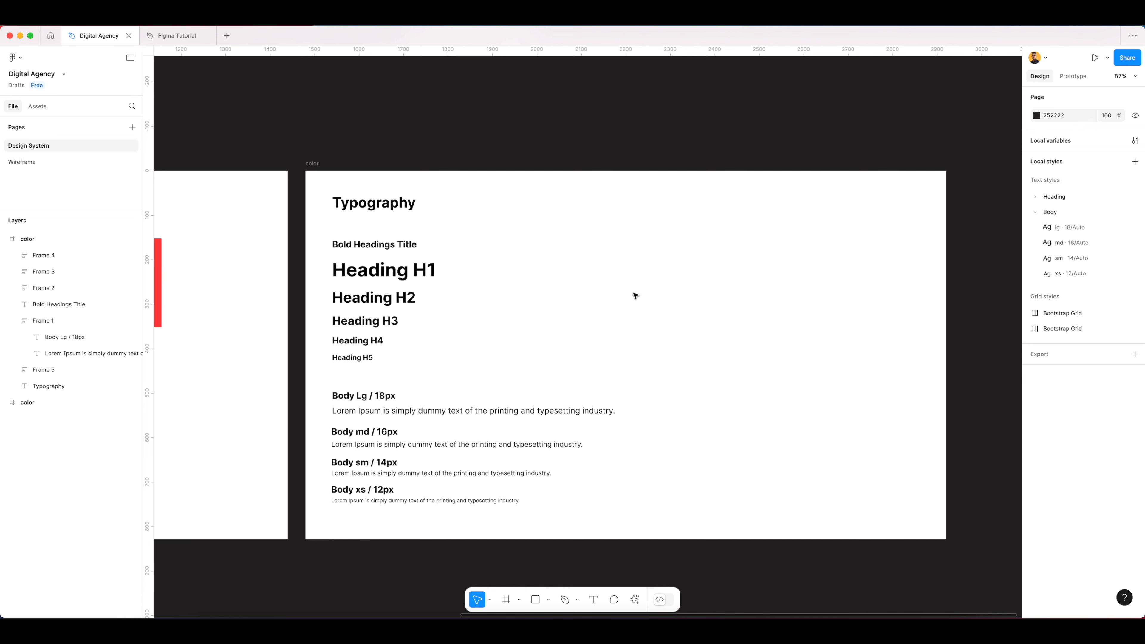
{"action": "scroll", "coordinate": [708, 306], "scroll_direction": "down", "scroll_amount": 5}
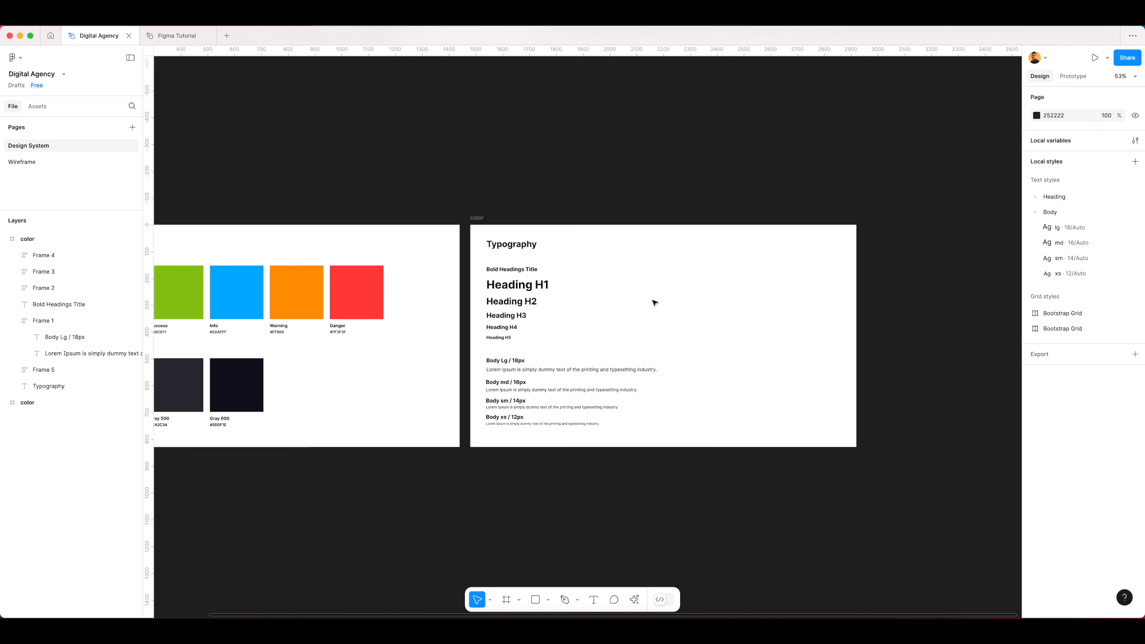
{"action": "scroll", "coordinate": [658, 331], "scroll_direction": "left", "scroll_amount": 5}
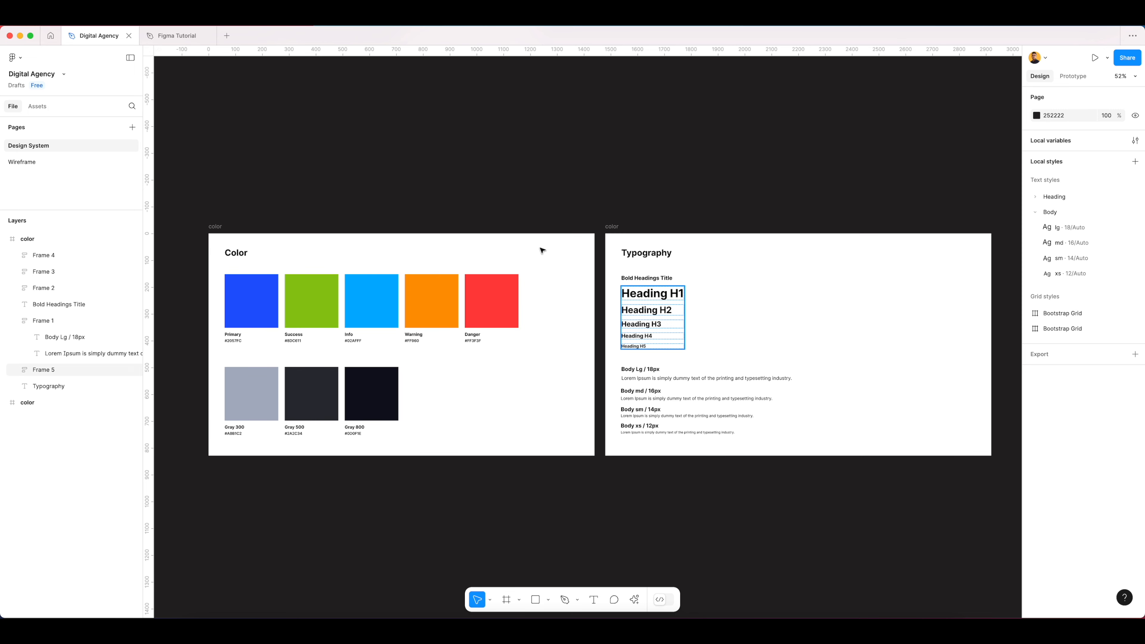
{"action": "left_click", "coordinate": [16, 164]}
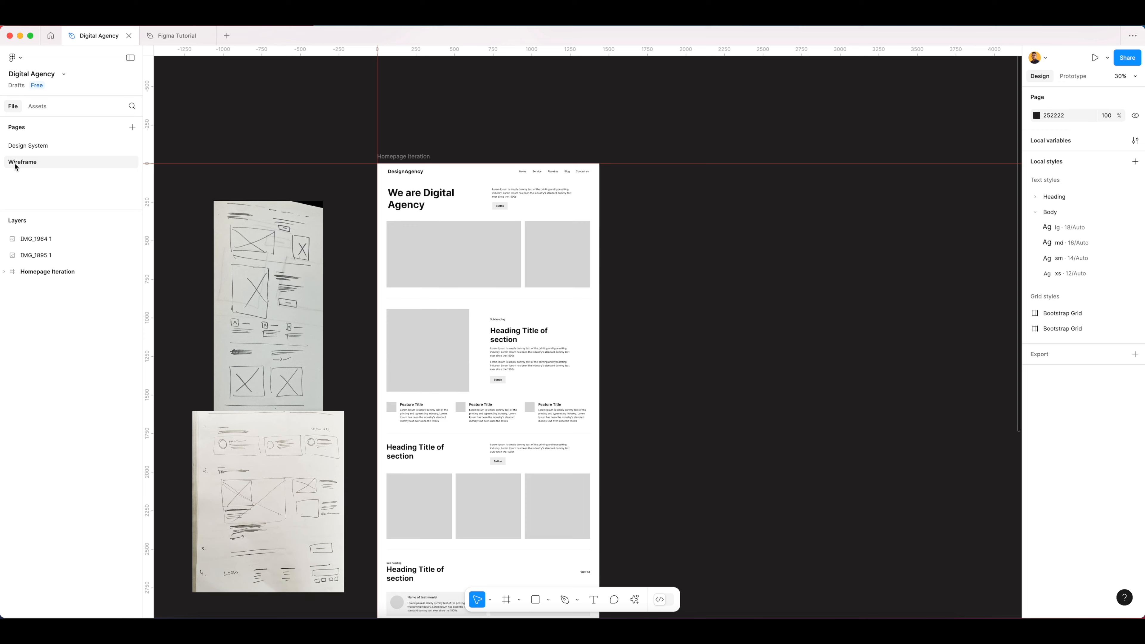
{"action": "scroll", "coordinate": [459, 241], "scroll_direction": "left", "scroll_amount": 5}
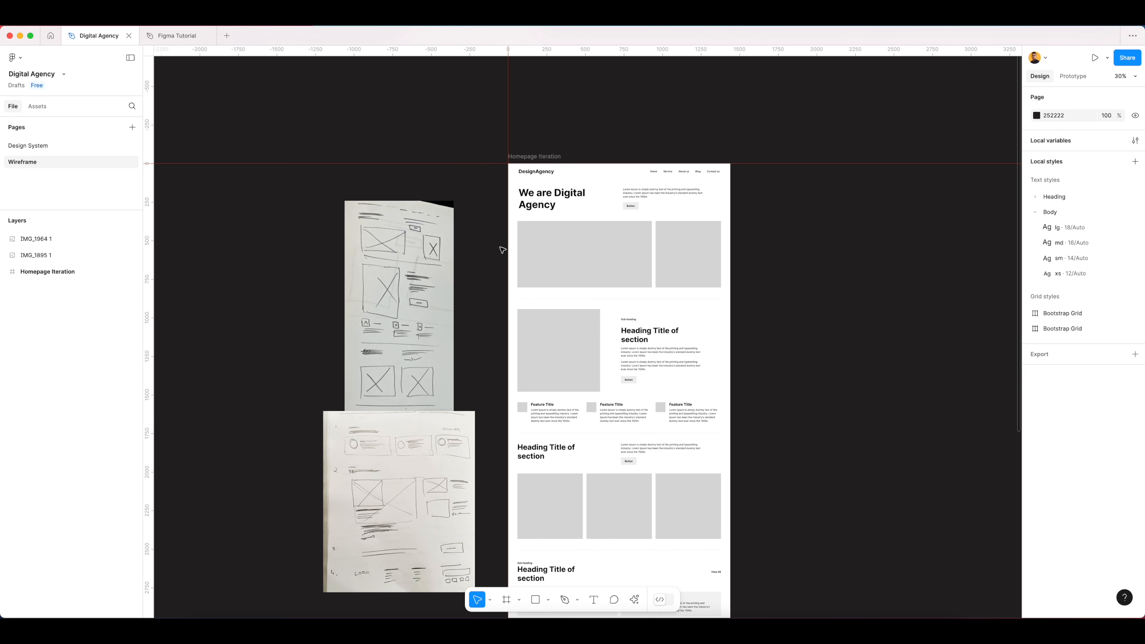